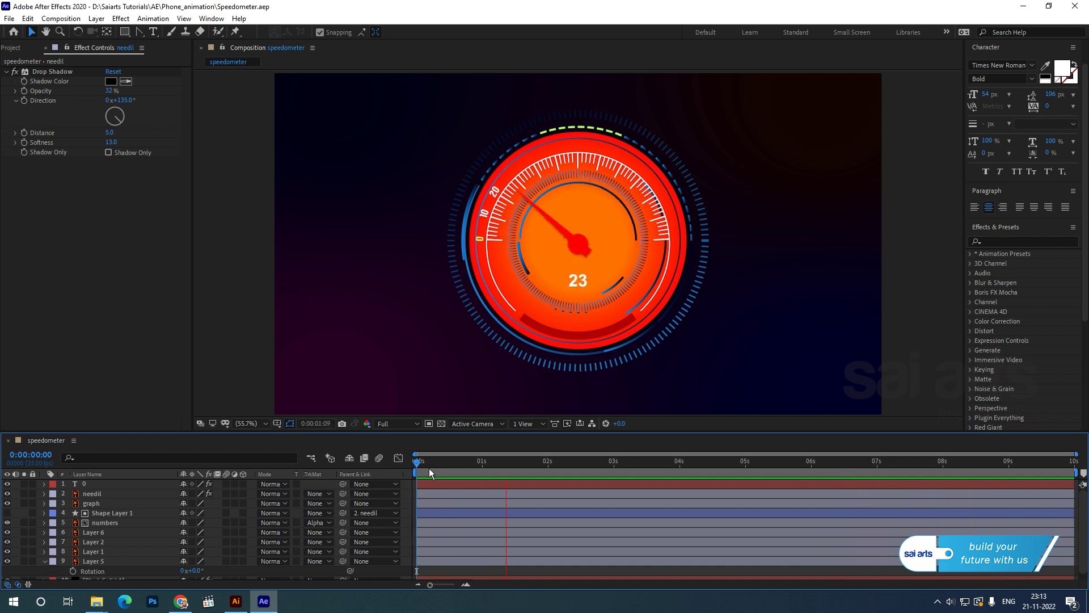
Stop the speedometer preview at 0:00:02:13, with the readout showing 34.
{"action": "left_click", "coordinate": [581, 471]}
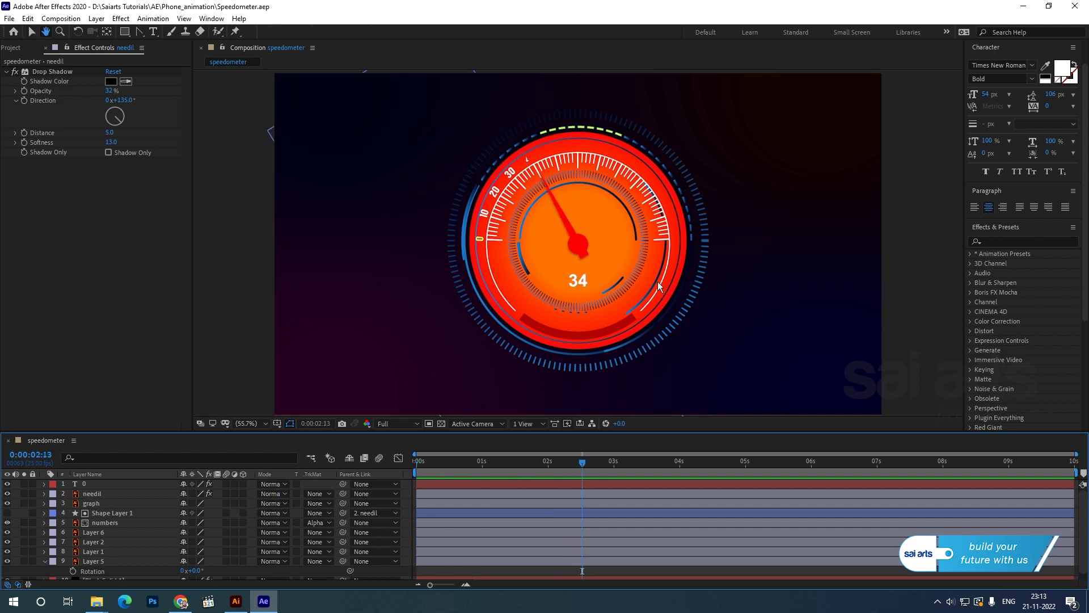
Move all 11 project items into a new folder named 'first'.
{"action": "left_click", "coordinate": [13, 48]}
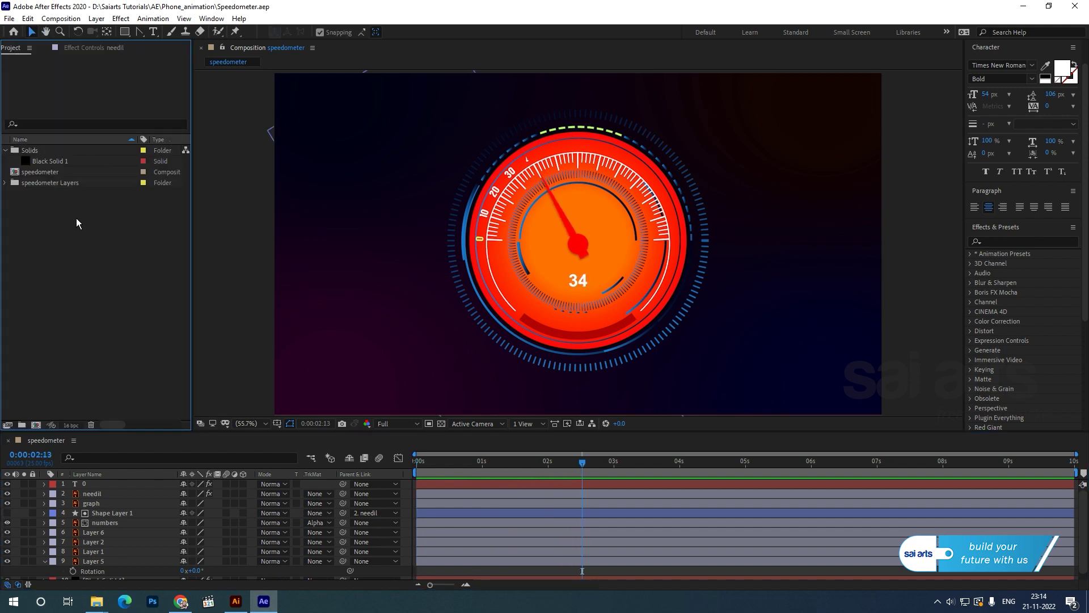
{"action": "left_click_drag", "start_coordinate": [122, 242], "coordinate": [20, 150]}
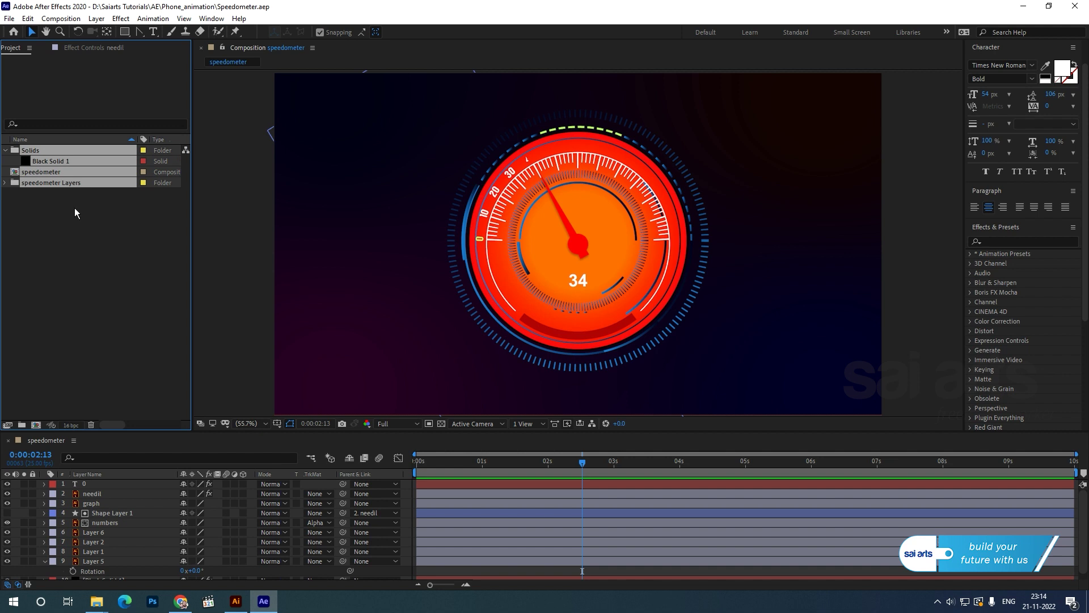
{"action": "left_click", "coordinate": [64, 220]}
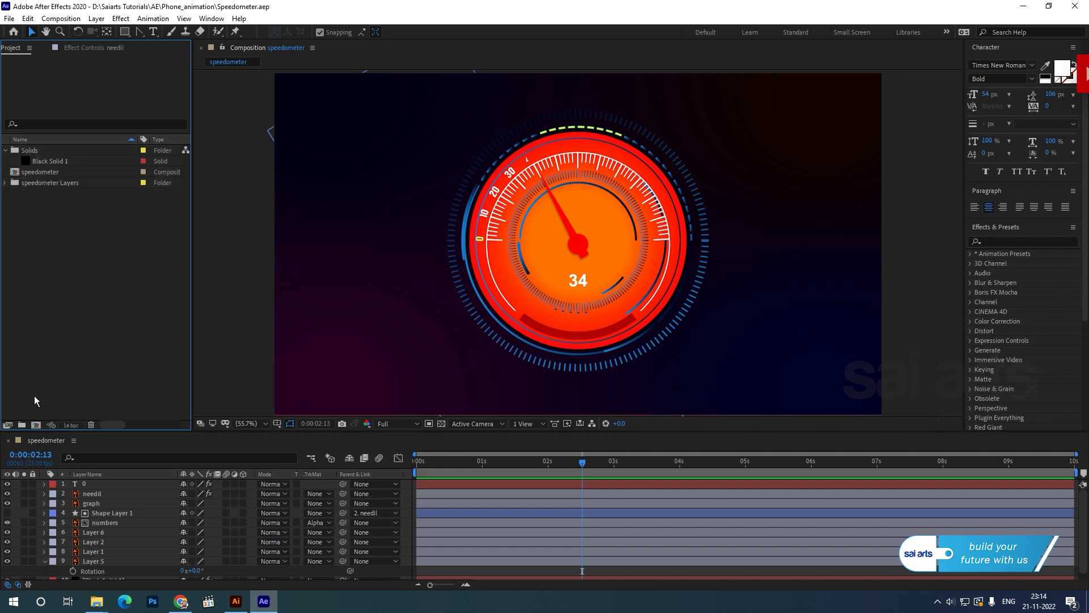
{"action": "left_click_drag", "start_coordinate": [110, 237], "coordinate": [22, 426]}
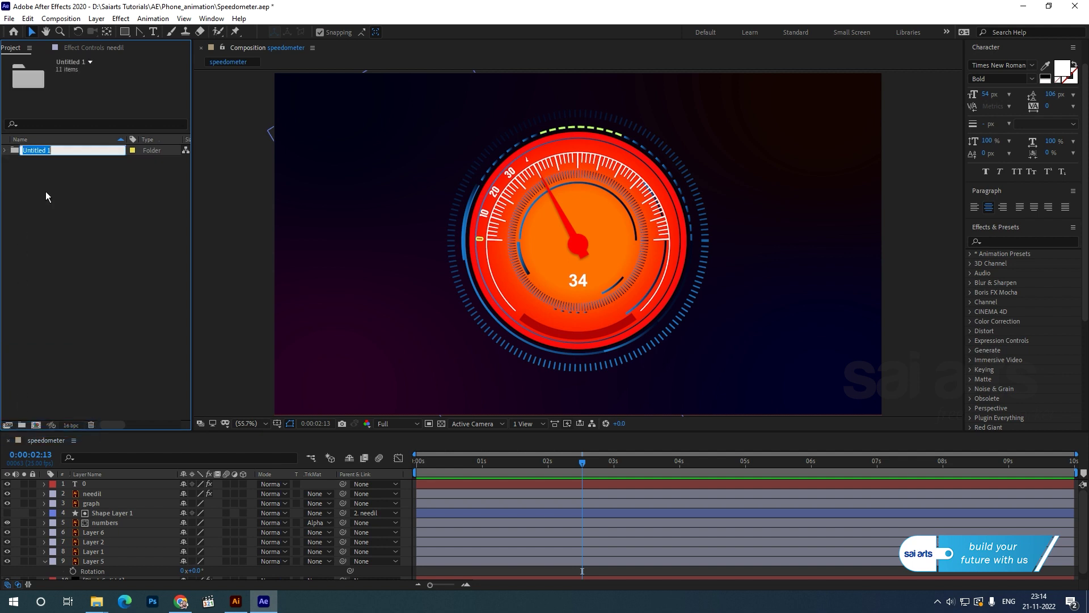
{"action": "type", "text": "first"}
{"action": "key", "text": "Return"}
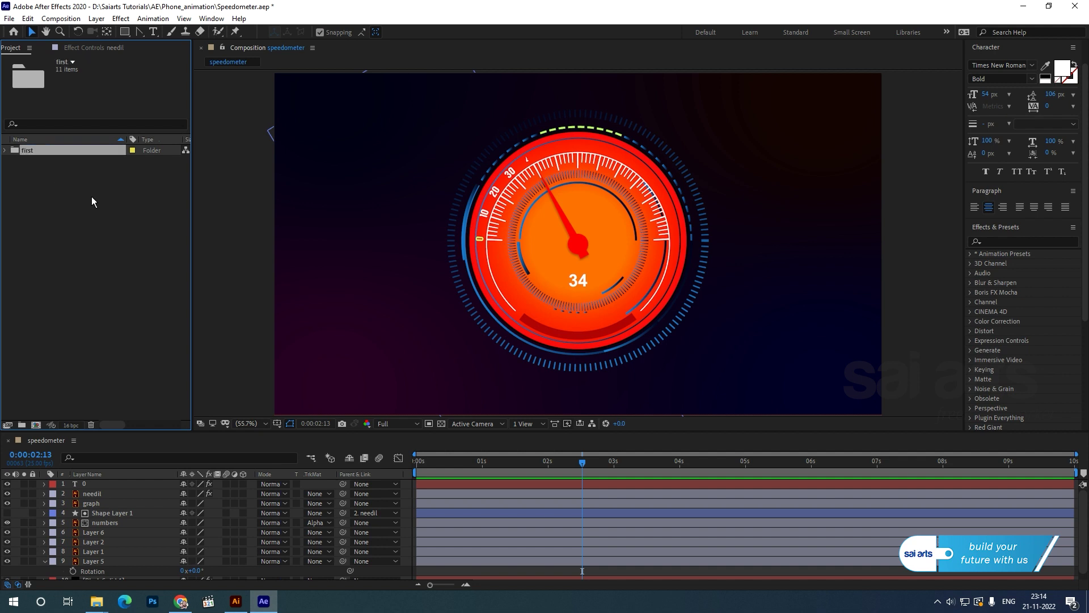
Import speedometer.ai as a composition, adding 'speedometer 2' and its 'speedometer 2 Layers' folder.
{"action": "right_click", "coordinate": [53, 189]}
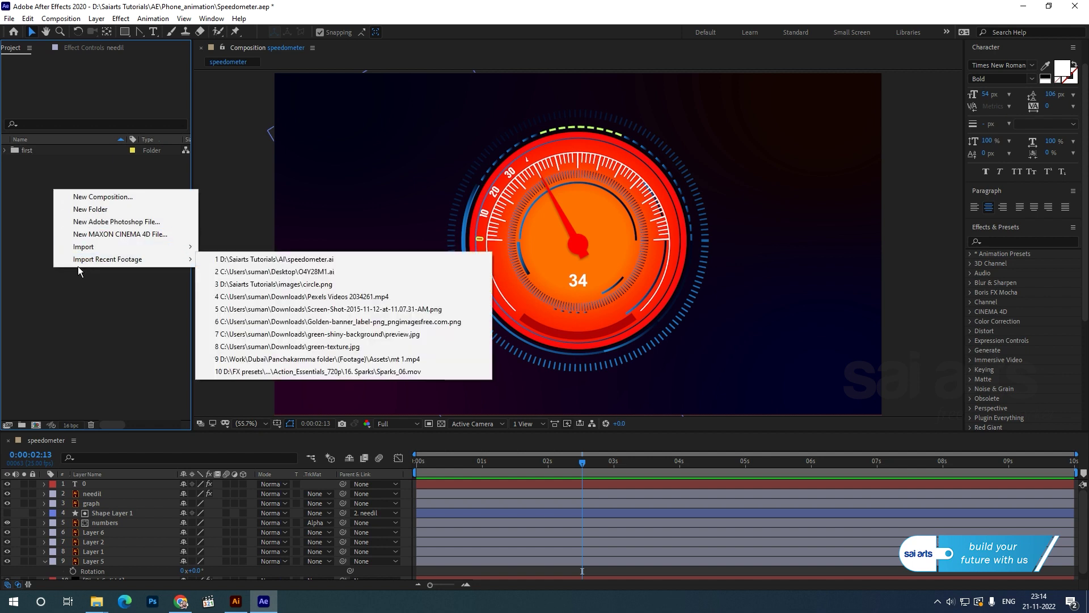
{"action": "mouse_move", "coordinate": [77, 247]}
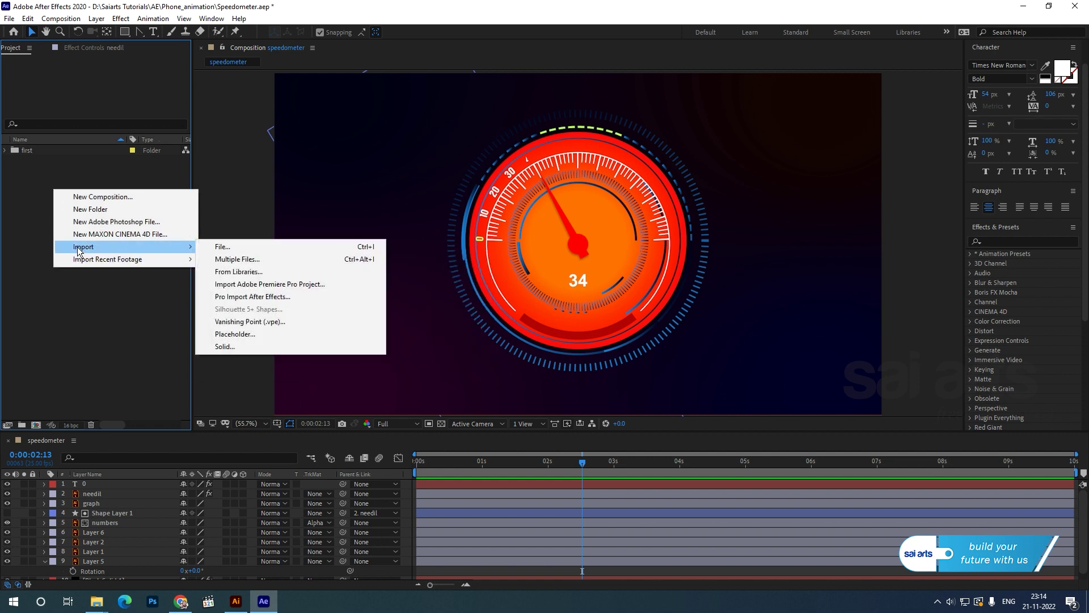
{"action": "left_click", "coordinate": [238, 246]}
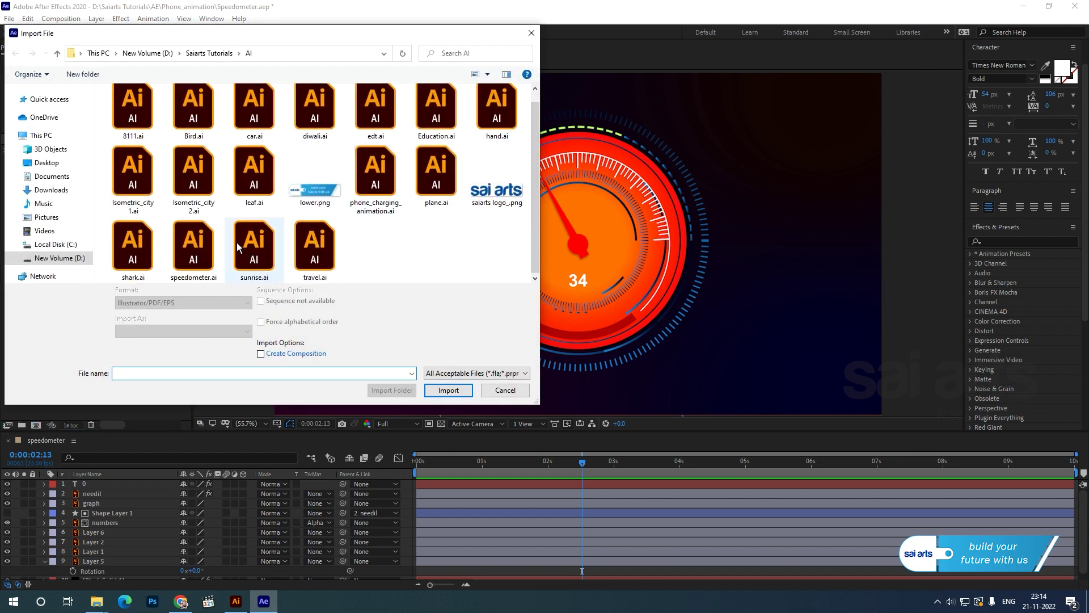
{"action": "left_click", "coordinate": [192, 247]}
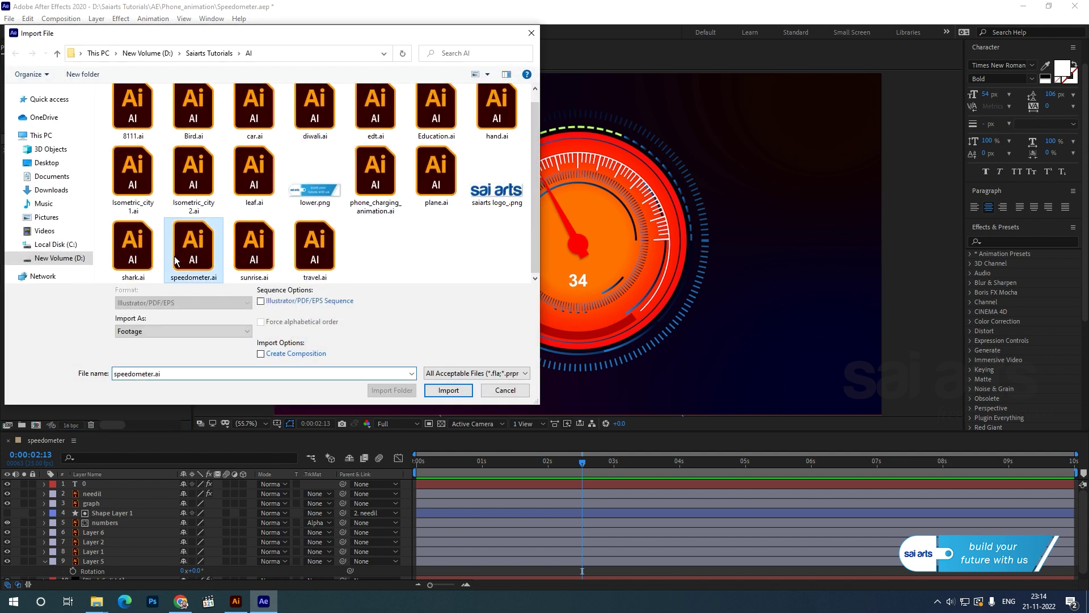
{"action": "left_click", "coordinate": [449, 390]}
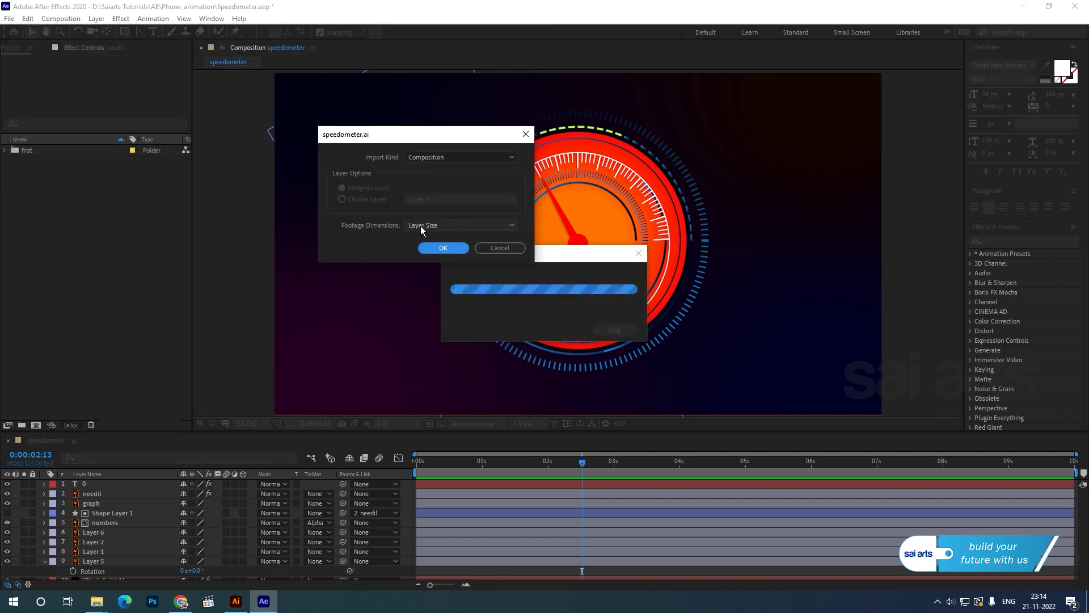
{"action": "left_click", "coordinate": [434, 248]}
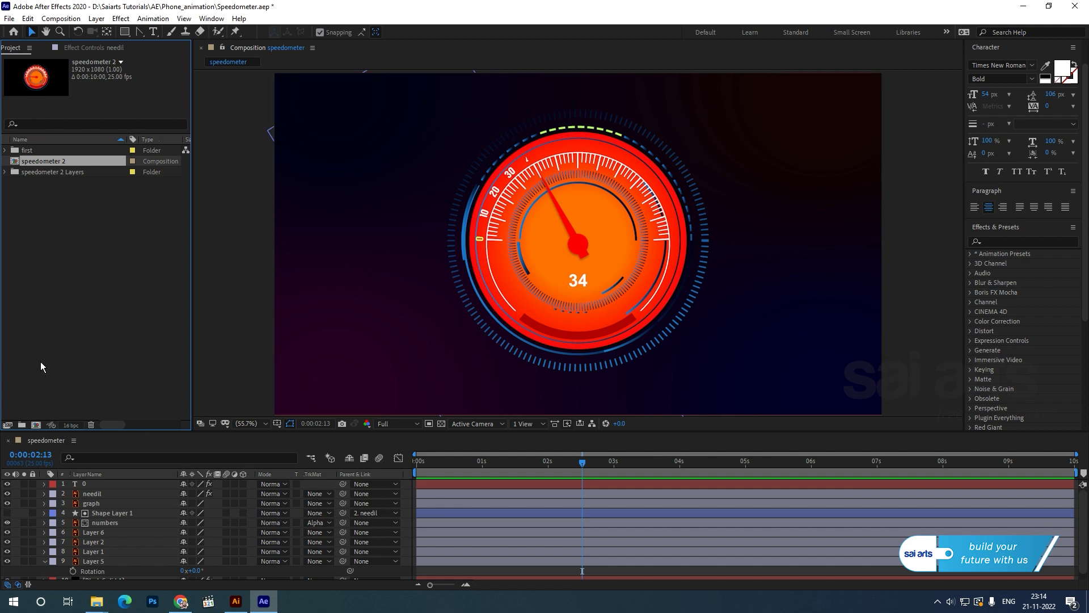
Open speedometer 2 and rename Layer 3, the needle, to needil.
{"action": "double_click", "coordinate": [16, 163]}
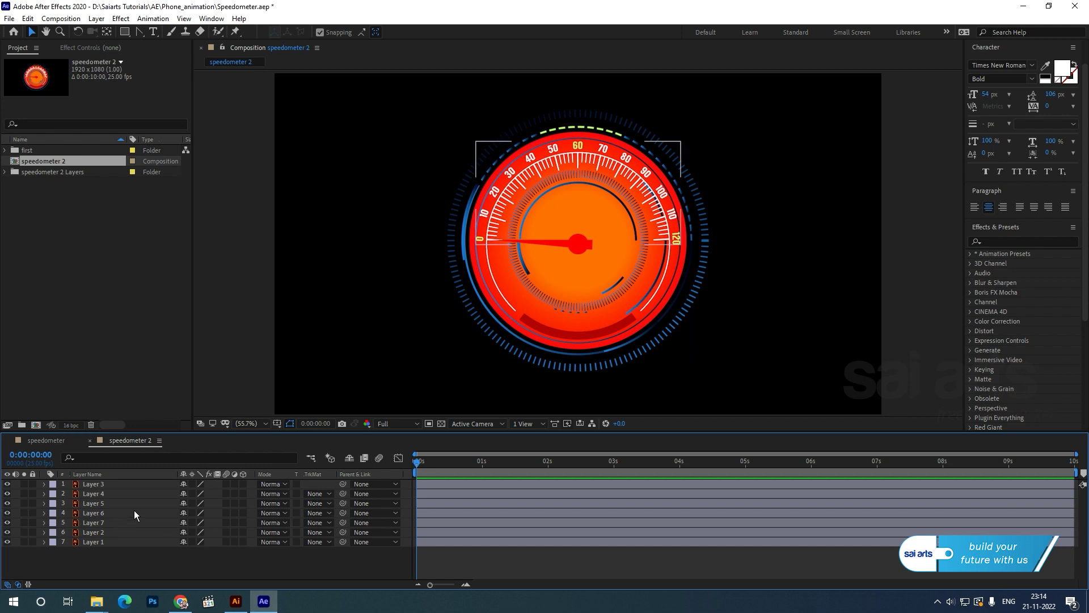
{"action": "left_click", "coordinate": [101, 484]}
{"action": "left_click", "coordinate": [7, 485]}
{"action": "left_click", "coordinate": [7, 485]}
{"action": "right_click", "coordinate": [94, 486]}
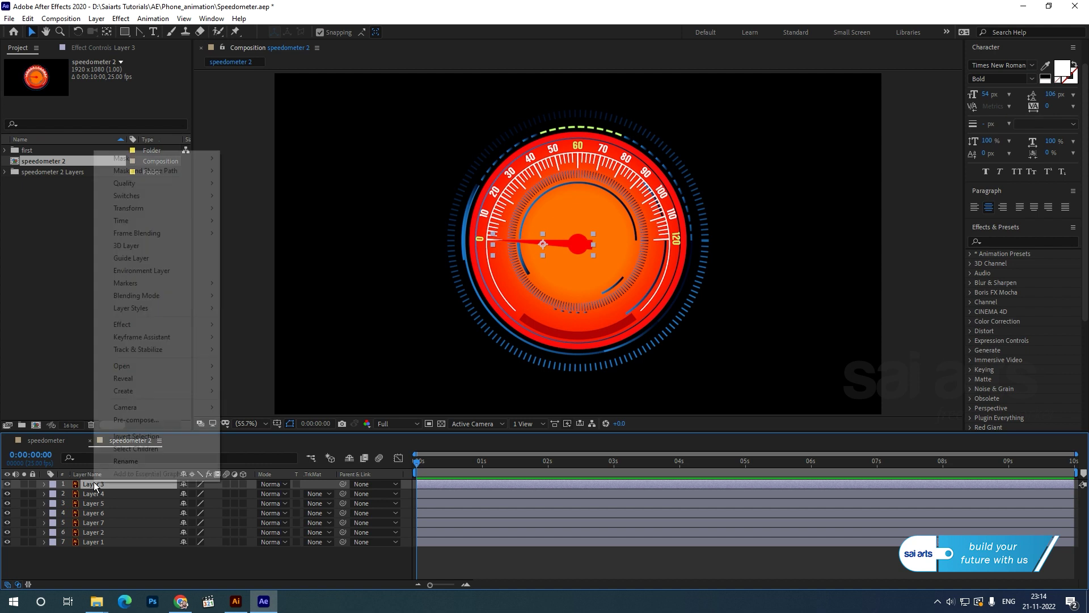
{"action": "left_click", "coordinate": [134, 468]}
{"action": "type", "text": "nee"}
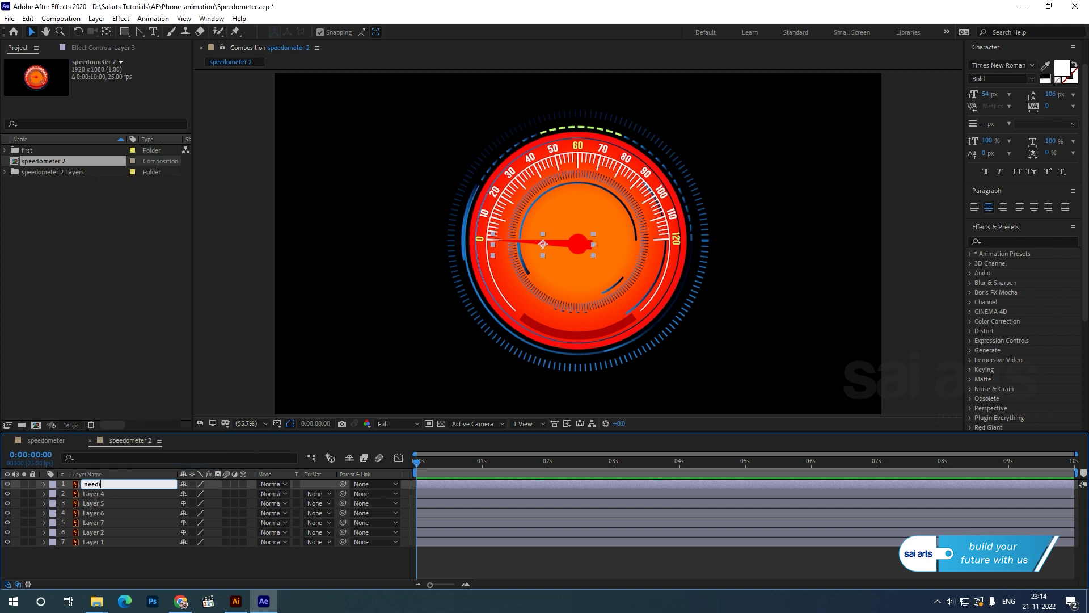
{"action": "type", "text": "dil"}
{"action": "key", "text": "Return"}
{"action": "left_click", "coordinate": [7, 485]}
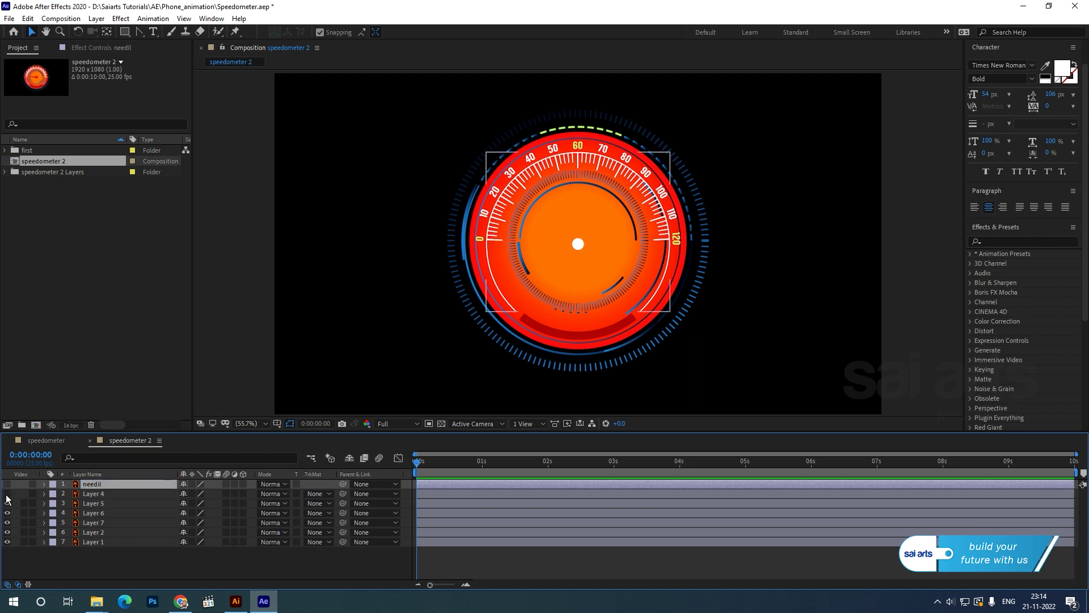
Rename Layer 4 to graph and hide it.
{"action": "left_click", "coordinate": [85, 495]}
{"action": "right_click", "coordinate": [85, 495]}
{"action": "left_click", "coordinate": [131, 474]}
{"action": "type", "text": "graph"}
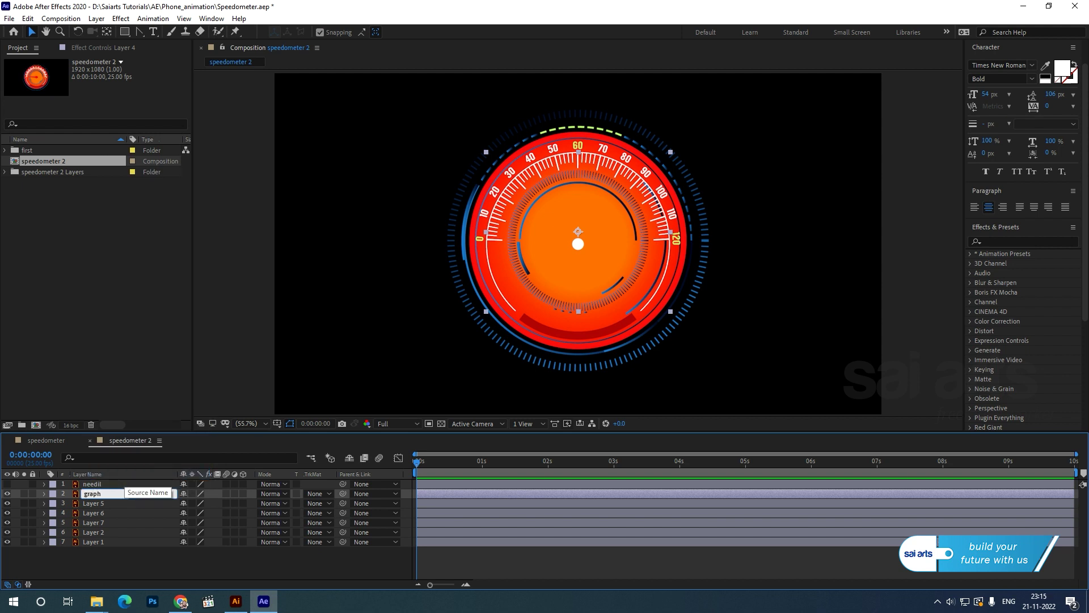
{"action": "key", "text": "Return"}
{"action": "left_click", "coordinate": [7, 493]}
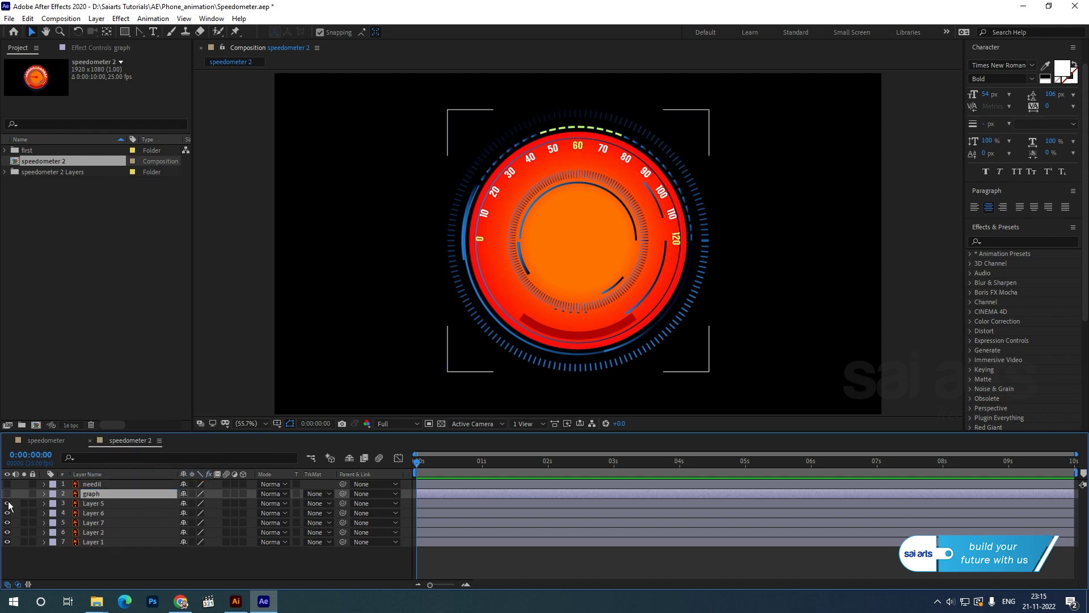
Identify Layer 5 by toggling its visibility and move it to the bottom of the stack.
{"action": "left_click", "coordinate": [7, 503]}
{"action": "left_click", "coordinate": [7, 504]}
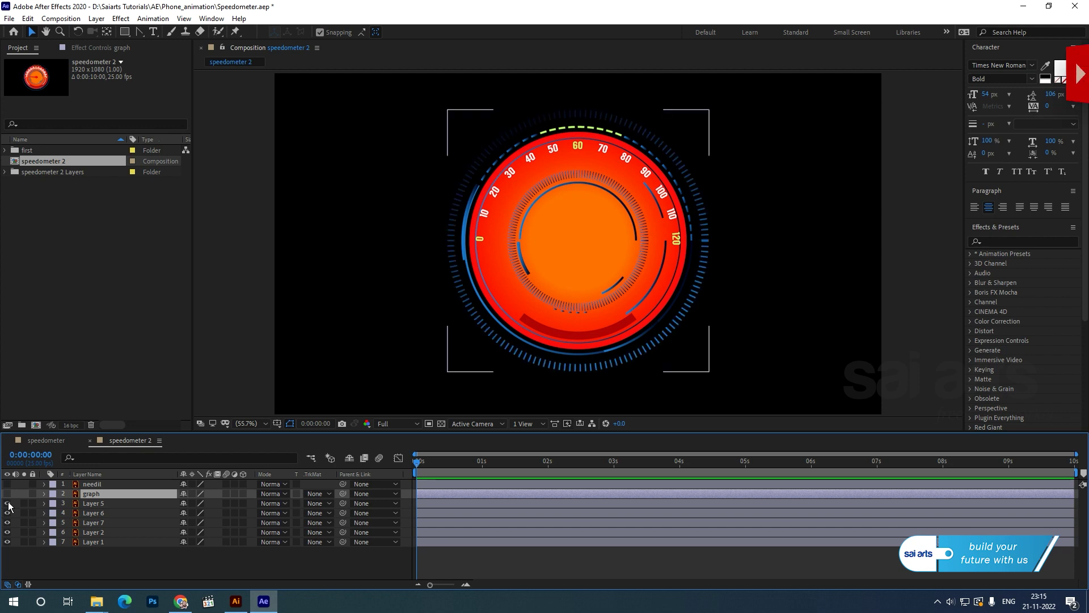
{"action": "left_click", "coordinate": [8, 503]}
{"action": "left_click", "coordinate": [8, 503]}
{"action": "left_click", "coordinate": [8, 503]}
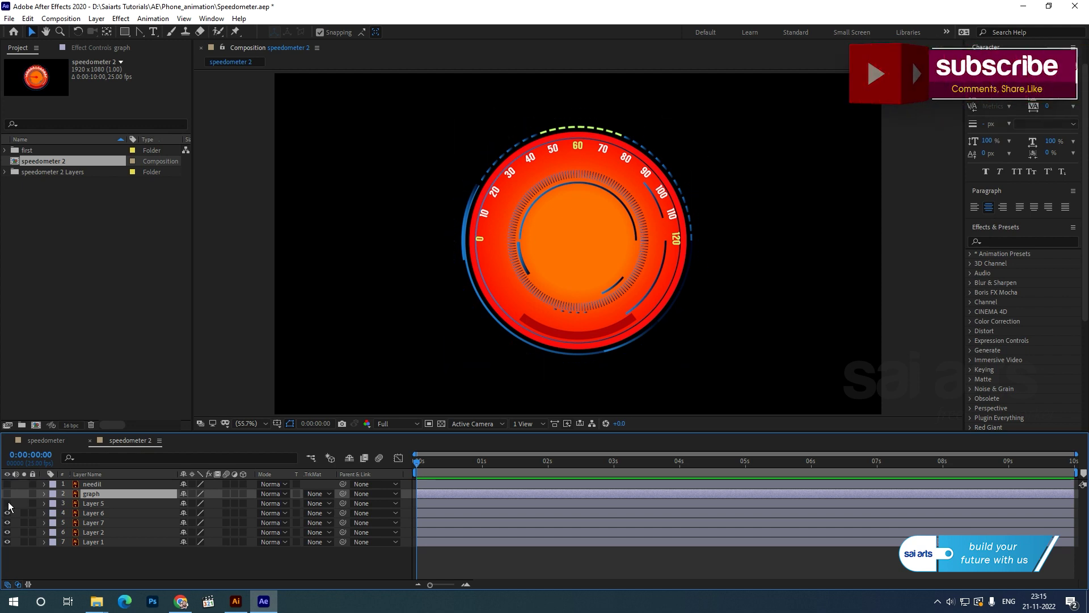
{"action": "left_click", "coordinate": [7, 503]}
{"action": "left_click", "coordinate": [7, 503]}
{"action": "left_click", "coordinate": [7, 503]}
{"action": "left_click_drag", "start_coordinate": [92, 504], "coordinate": [93, 554]}
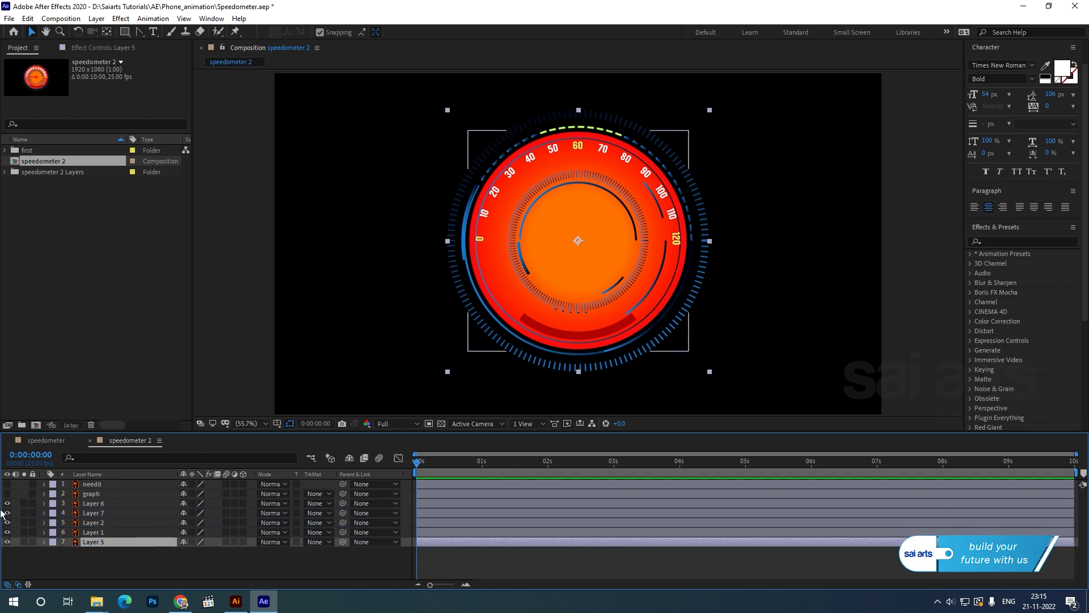
Rename Layer 7, the number labels, to number and place it just below graph.
{"action": "left_click", "coordinate": [7, 504]}
{"action": "left_click", "coordinate": [7, 503]}
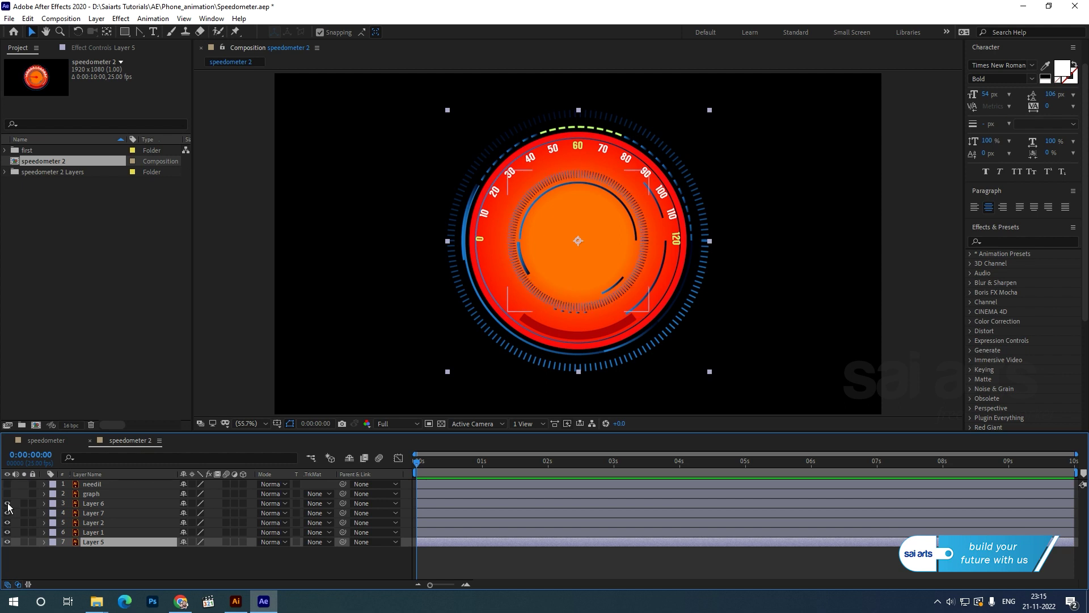
{"action": "left_click", "coordinate": [7, 513]}
{"action": "left_click", "coordinate": [8, 513]}
{"action": "left_click", "coordinate": [83, 513]}
{"action": "right_click", "coordinate": [89, 513]}
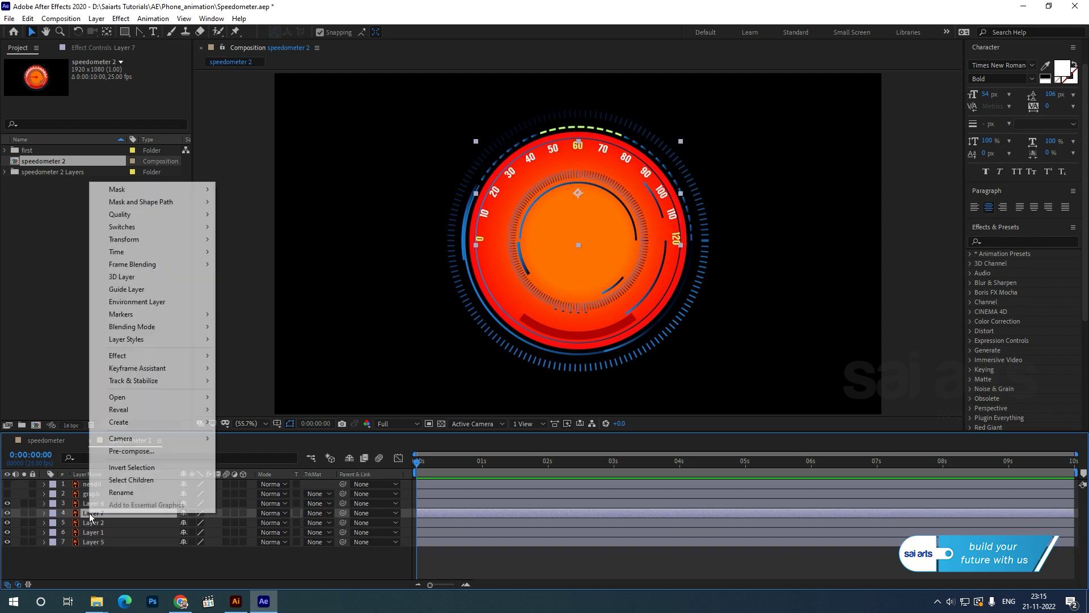
{"action": "left_click", "coordinate": [112, 490]}
{"action": "type", "text": "number"}
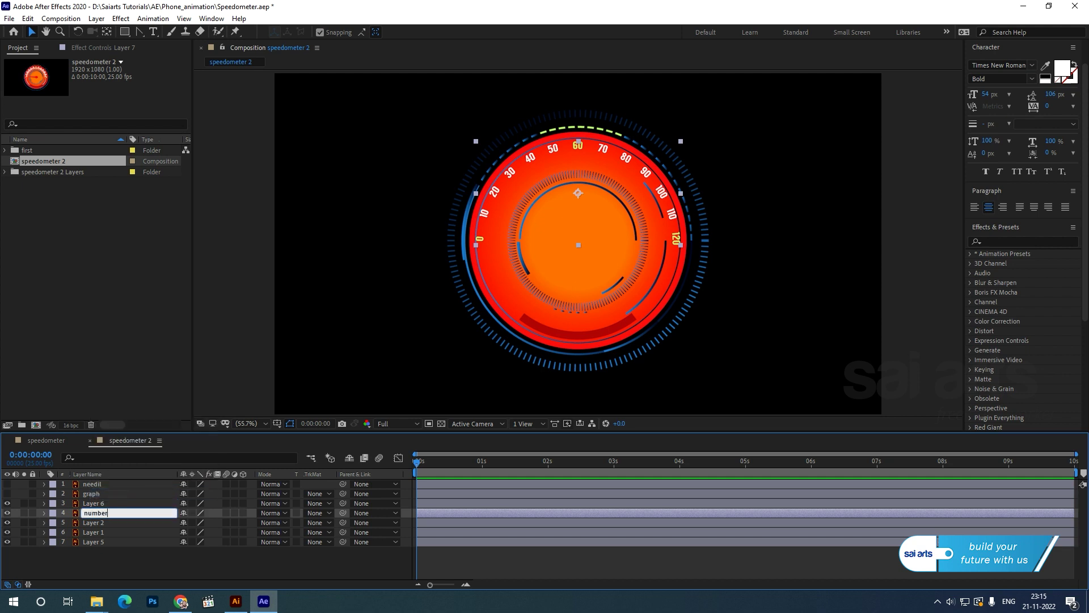
{"action": "key", "text": "Return"}
{"action": "left_click_drag", "start_coordinate": [94, 516], "coordinate": [97, 505]}
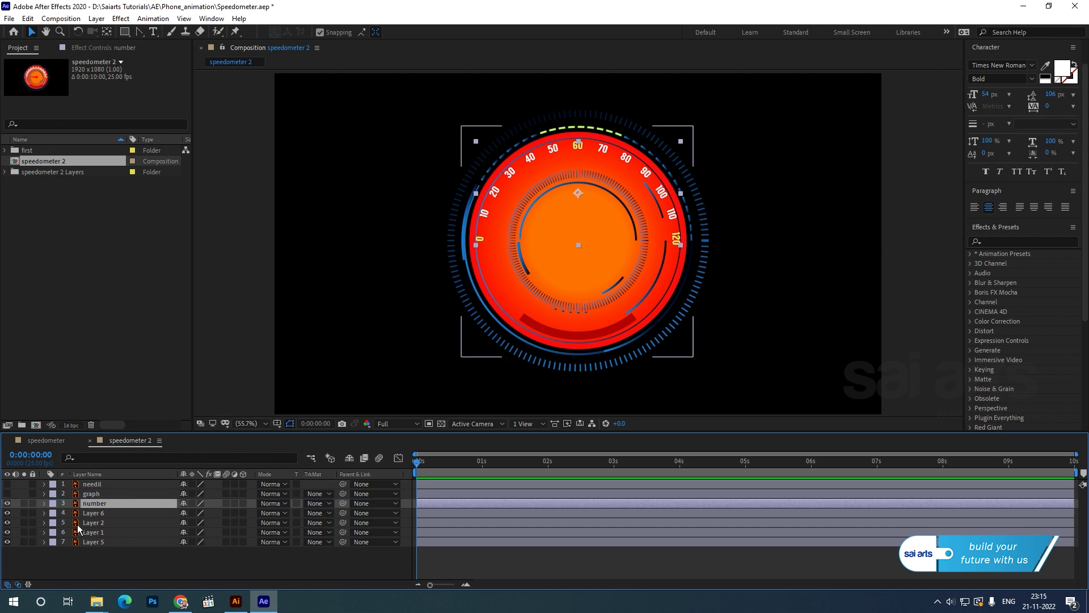
Check the remaining dial layers and make graph and needil visible again.
{"action": "left_click", "coordinate": [7, 513]}
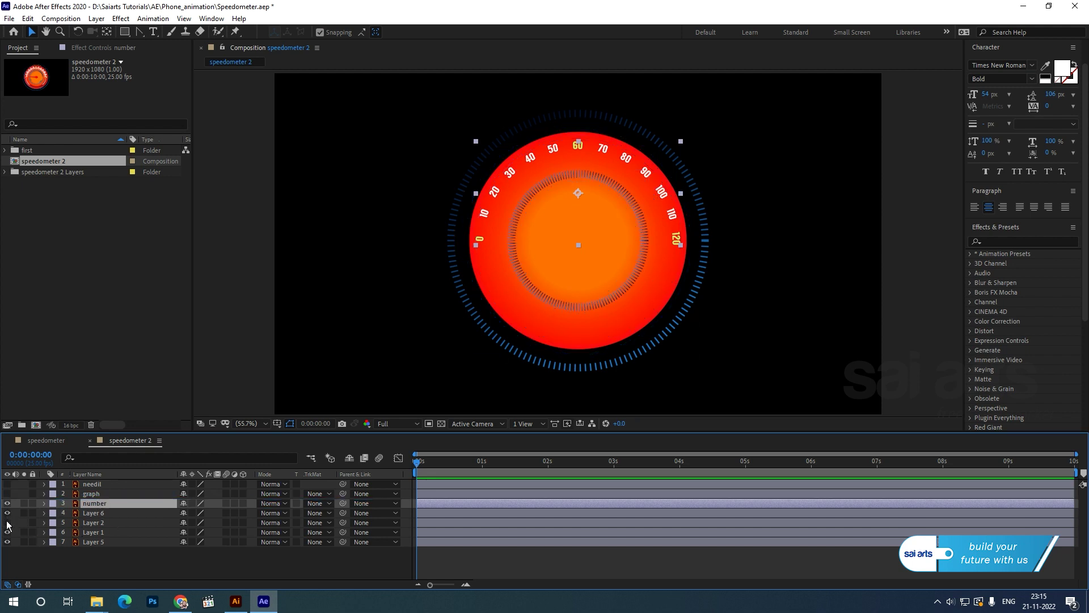
{"action": "left_click", "coordinate": [8, 533]}
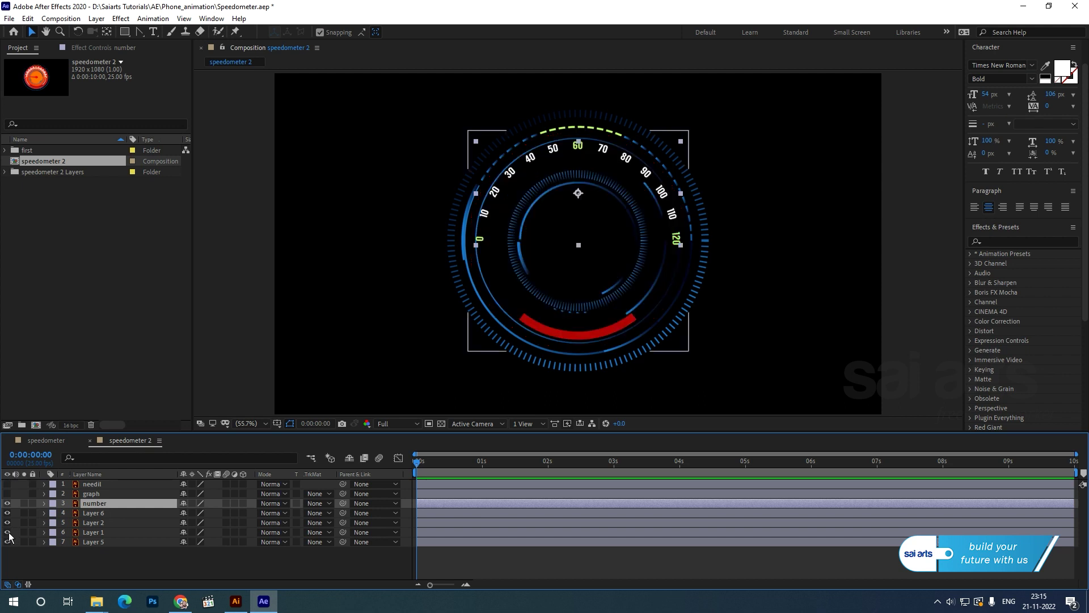
{"action": "left_click", "coordinate": [7, 533]}
{"action": "left_click", "coordinate": [68, 561]}
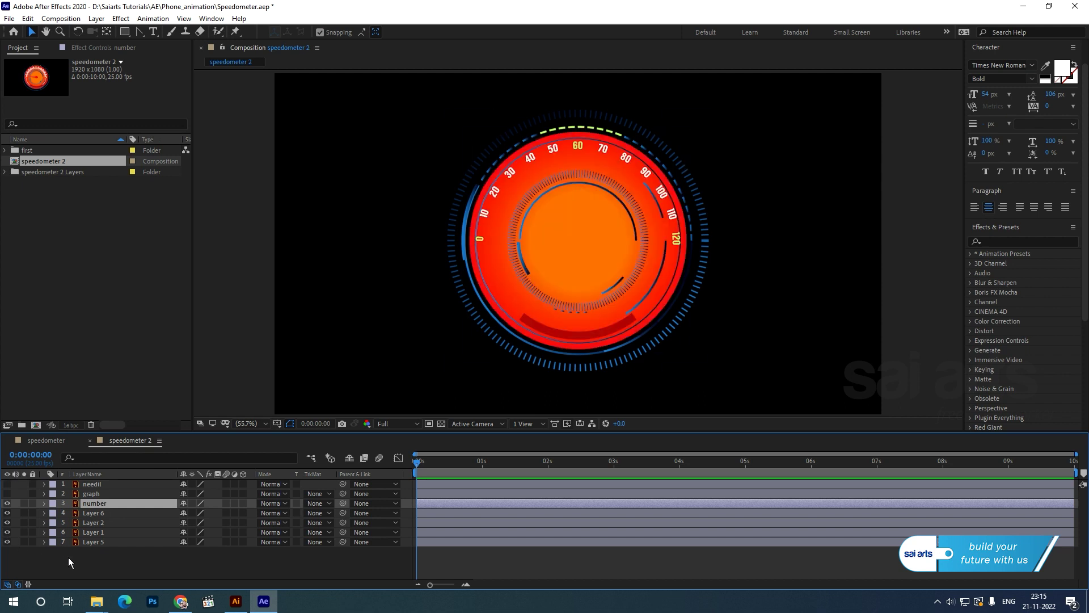
{"action": "left_click", "coordinate": [7, 494]}
{"action": "left_click", "coordinate": [8, 484]}
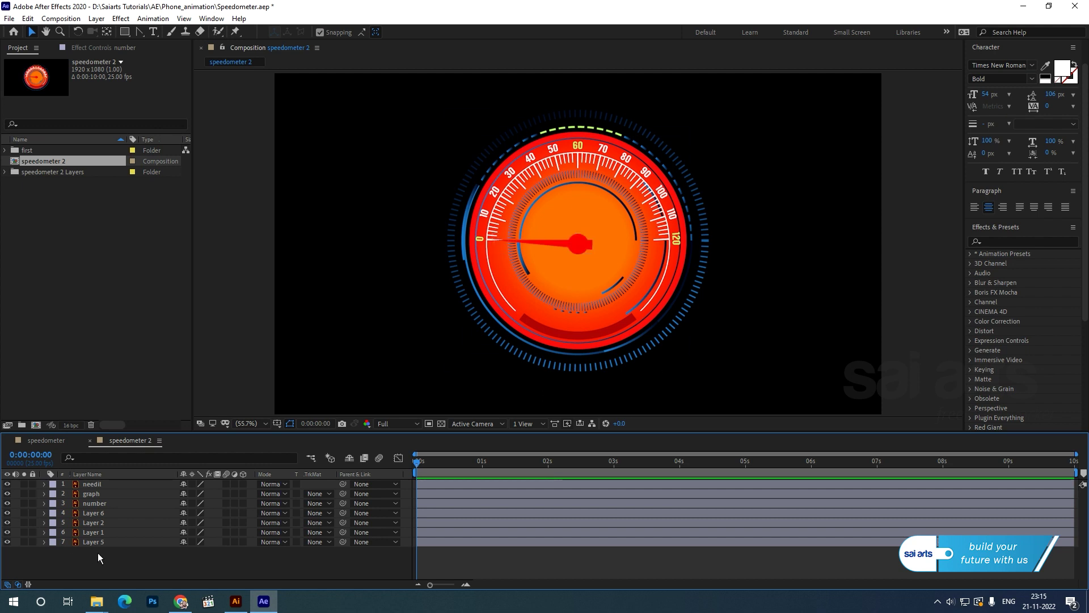
Create a 1920×1080 black solid named bg and drag it beneath all other layers.
{"action": "right_click", "coordinate": [80, 556]}
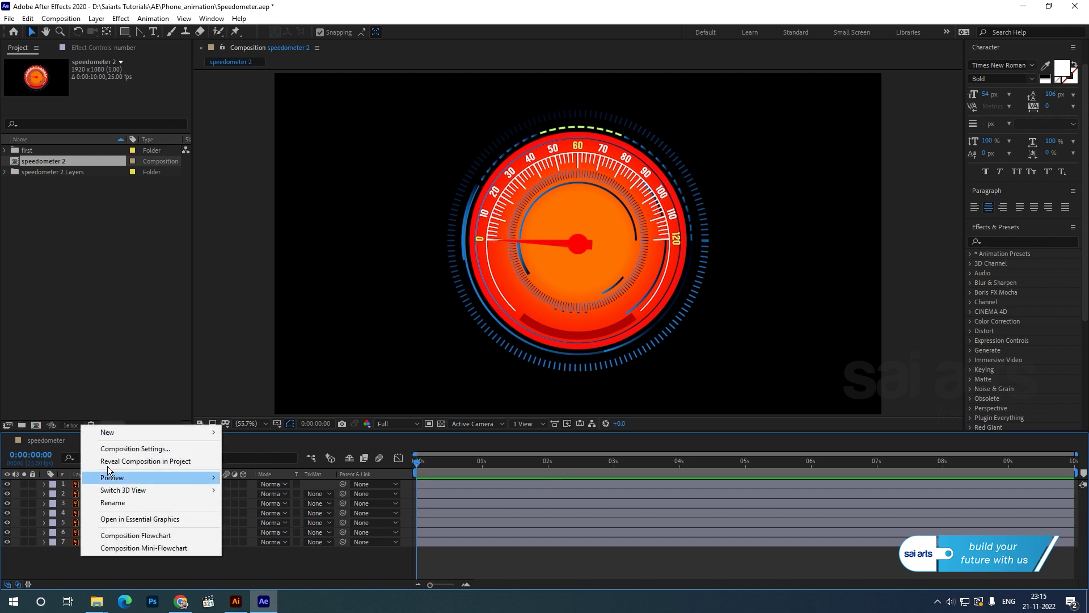
{"action": "mouse_move", "coordinate": [125, 434]}
{"action": "left_click", "coordinate": [307, 461]}
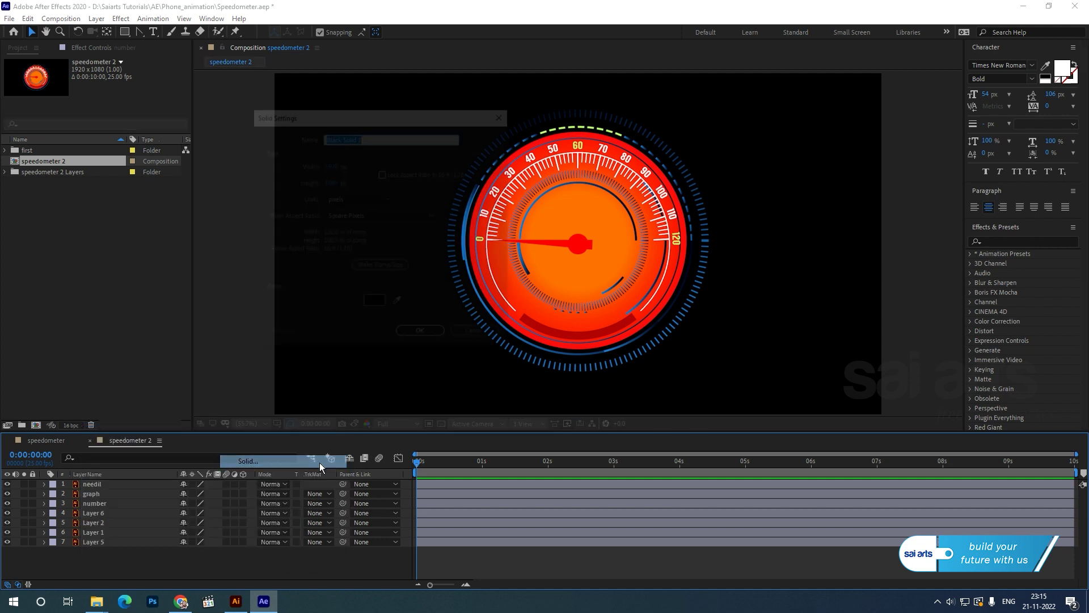
{"action": "type", "text": "bg"}
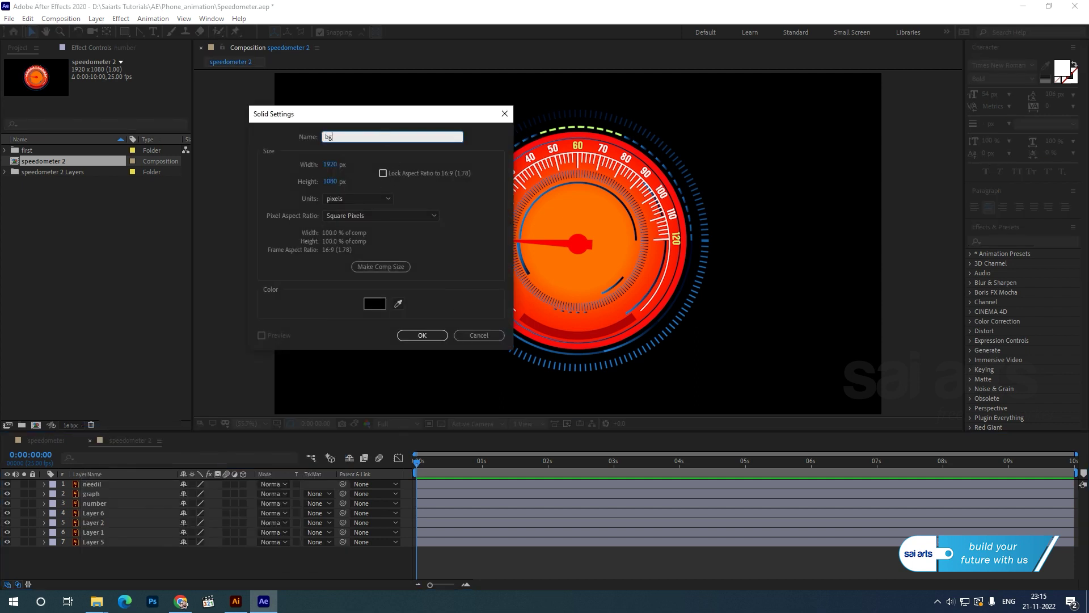
{"action": "key", "text": "Return"}
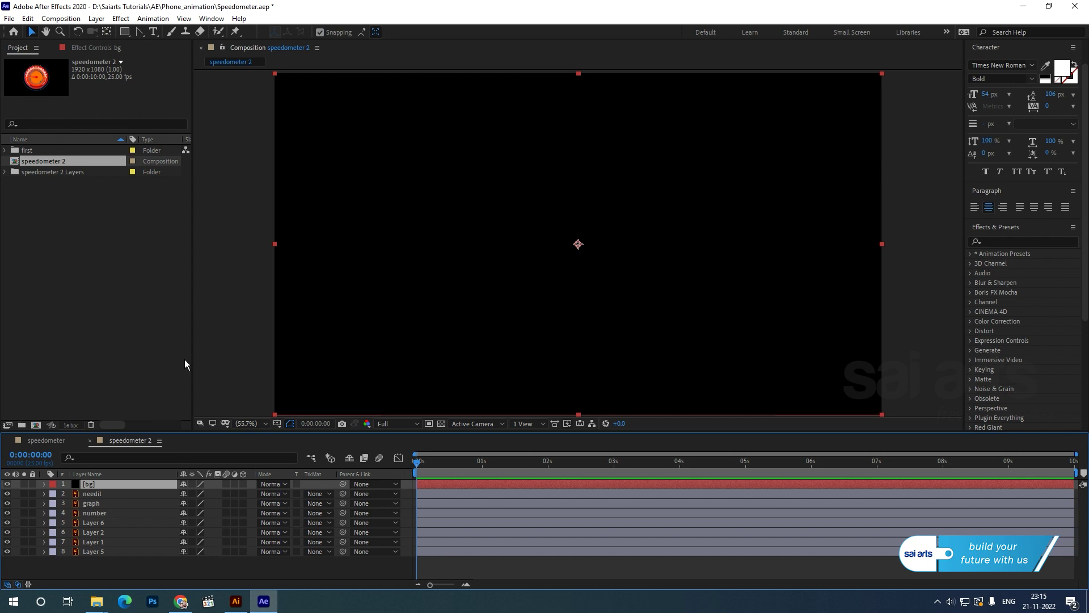
{"action": "left_click_drag", "start_coordinate": [108, 485], "coordinate": [108, 564]}
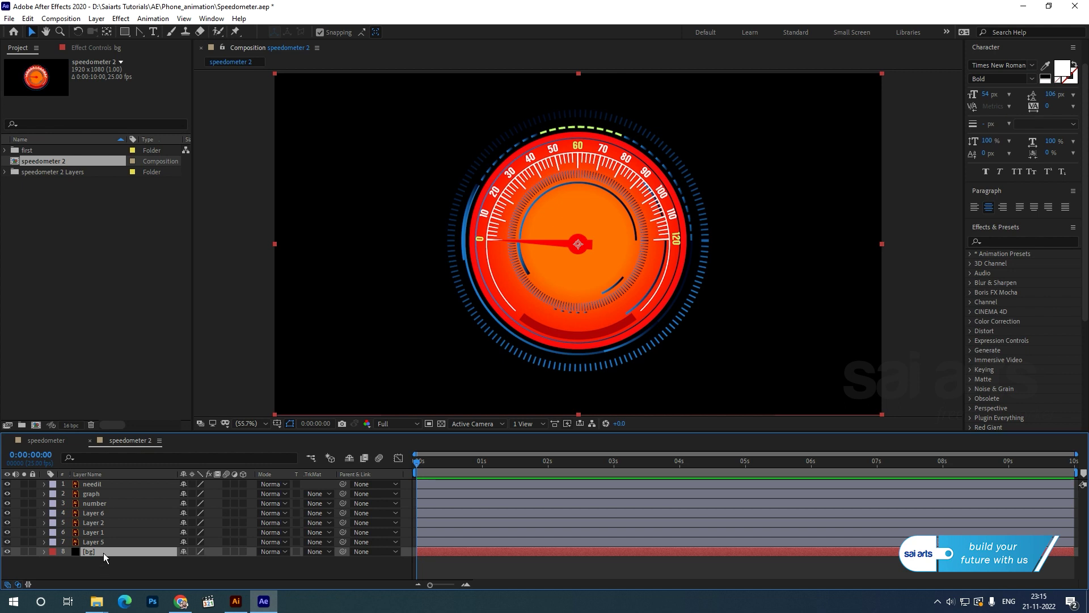
Apply the 4-Color Gradient effect to the bg layer.
{"action": "right_click", "coordinate": [104, 553]}
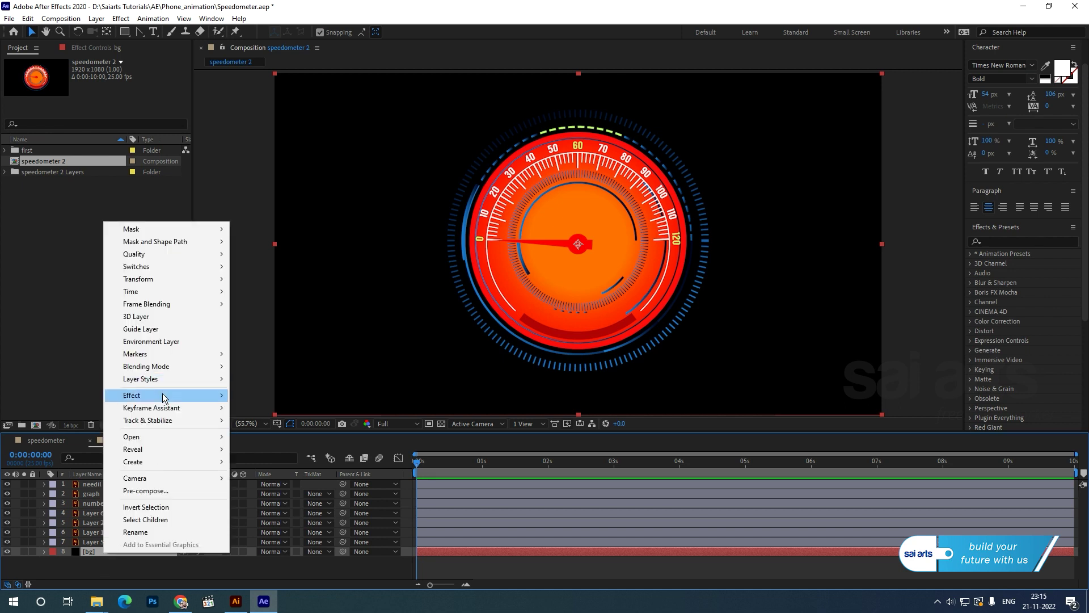
{"action": "mouse_move", "coordinate": [162, 394]}
{"action": "mouse_move", "coordinate": [325, 195]}
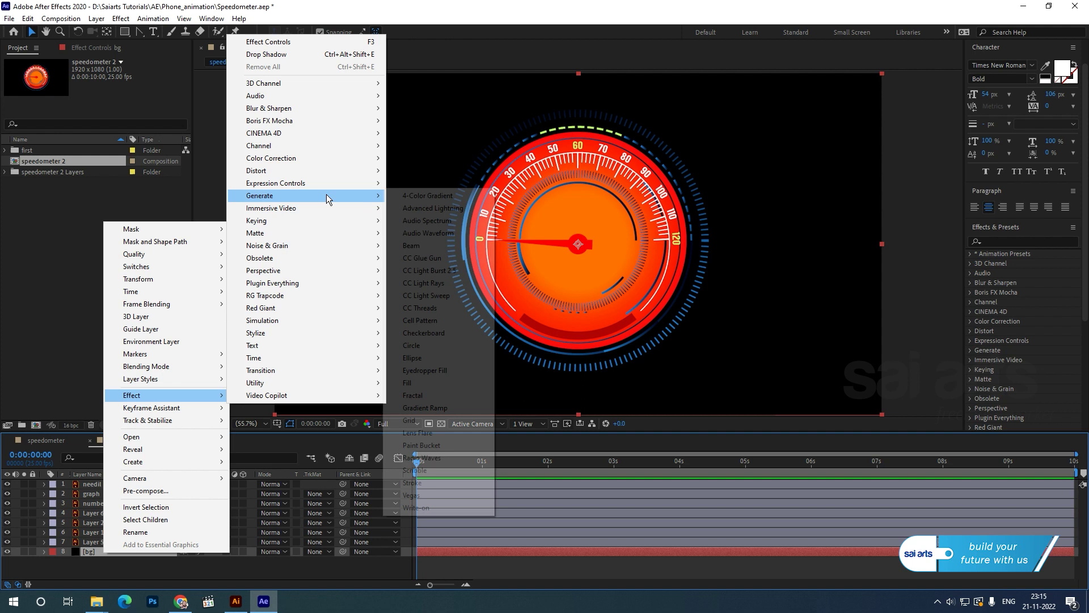
{"action": "left_click", "coordinate": [433, 196]}
Set Color 4 to dark blue and give Colors 1–3 the same dark blue.
{"action": "left_click", "coordinate": [110, 158]}
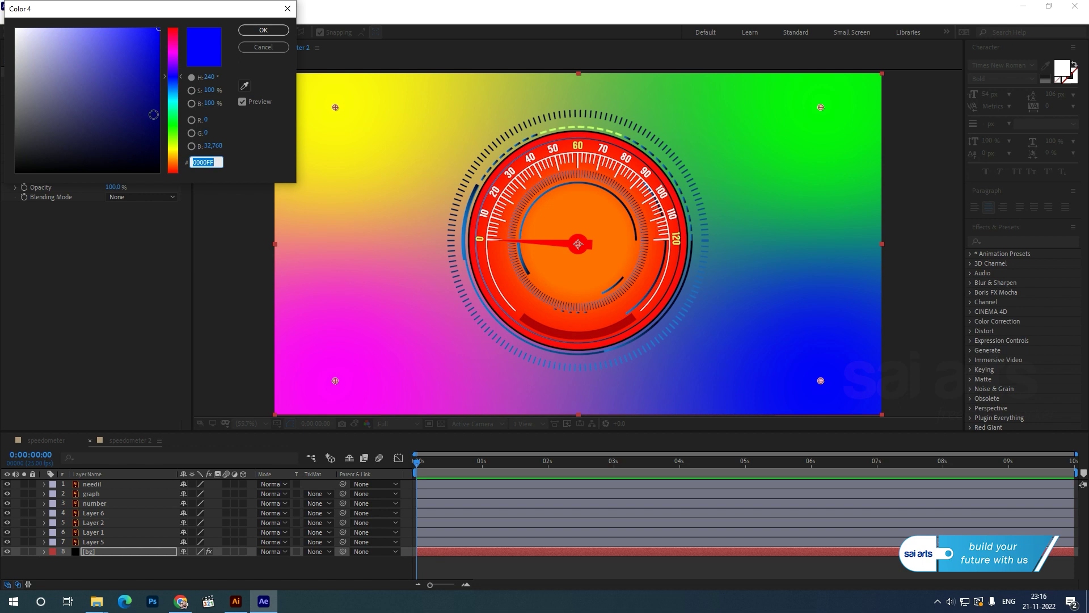
{"action": "left_click_drag", "start_coordinate": [150, 104], "coordinate": [185, 132]}
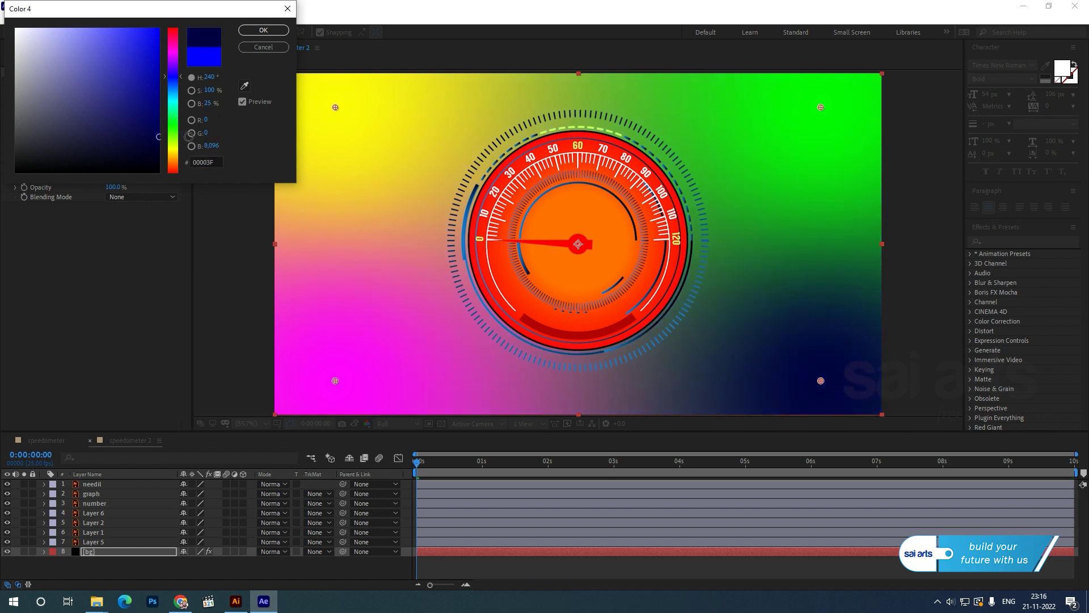
{"action": "left_click", "coordinate": [265, 30]}
{"action": "left_click", "coordinate": [126, 139]}
{"action": "left_click", "coordinate": [111, 158]}
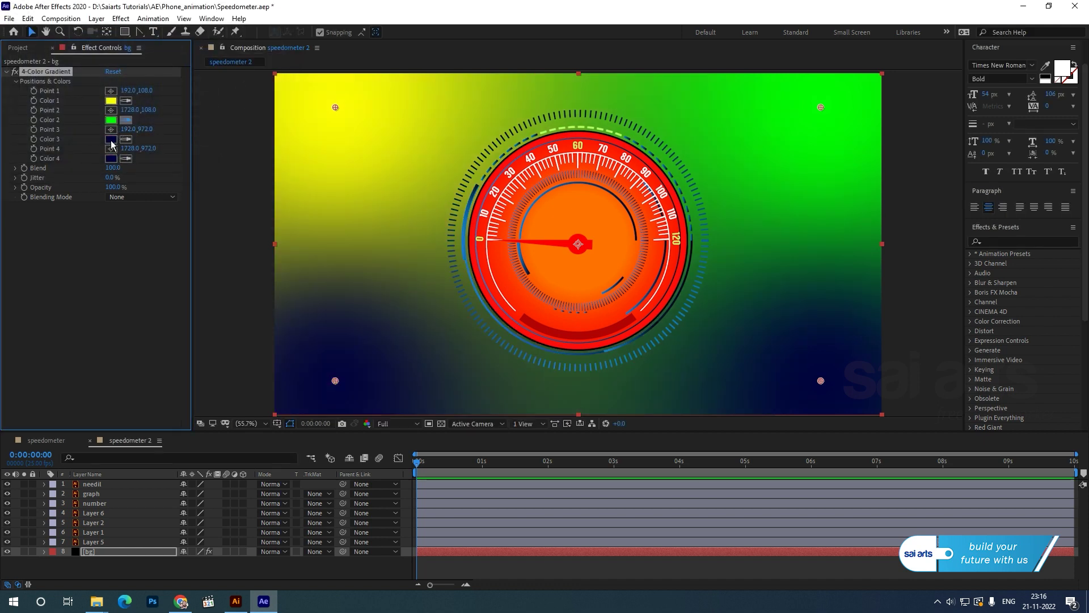
{"action": "left_click", "coordinate": [111, 141]}
{"action": "left_click", "coordinate": [126, 100]}
{"action": "left_click", "coordinate": [116, 121]}
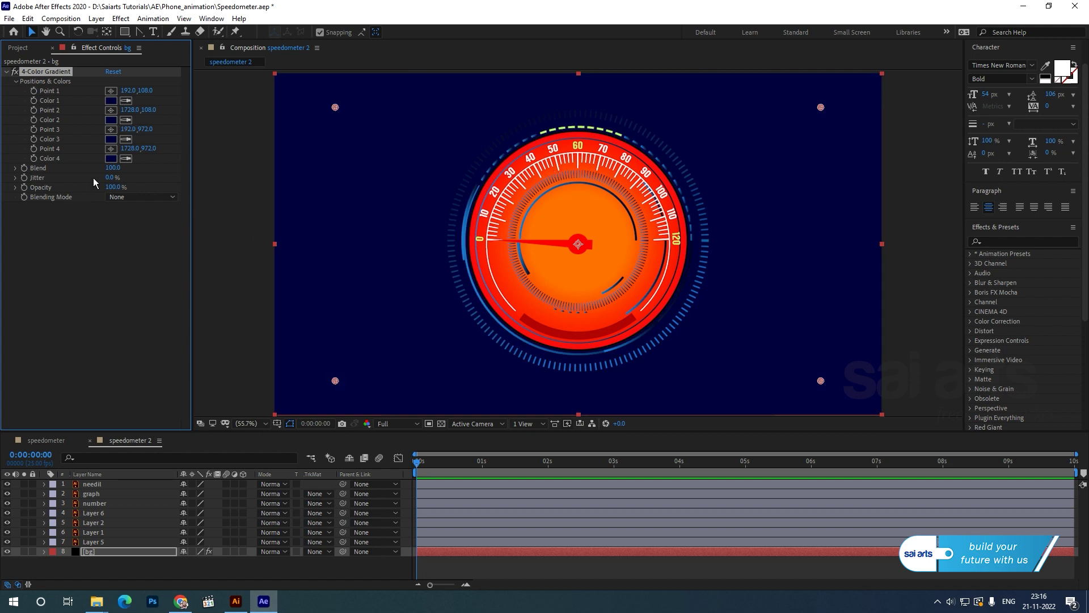
Change Color 3 to a dark, deep magenta.
{"action": "left_click", "coordinate": [111, 139]}
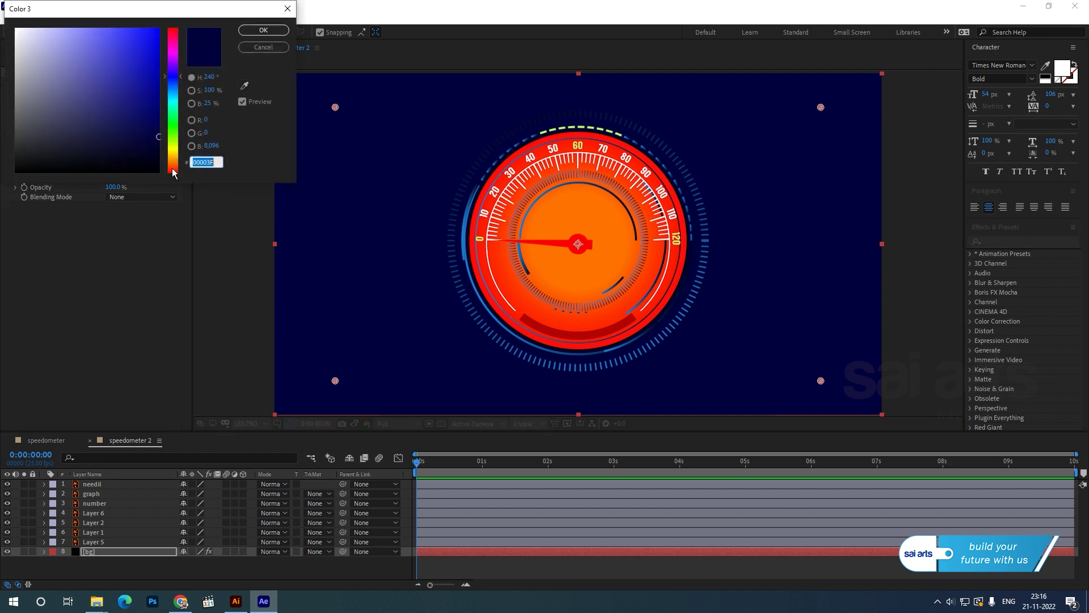
{"action": "left_click_drag", "start_coordinate": [173, 165], "coordinate": [178, 46]}
{"action": "left_click_drag", "start_coordinate": [151, 148], "coordinate": [160, 152]}
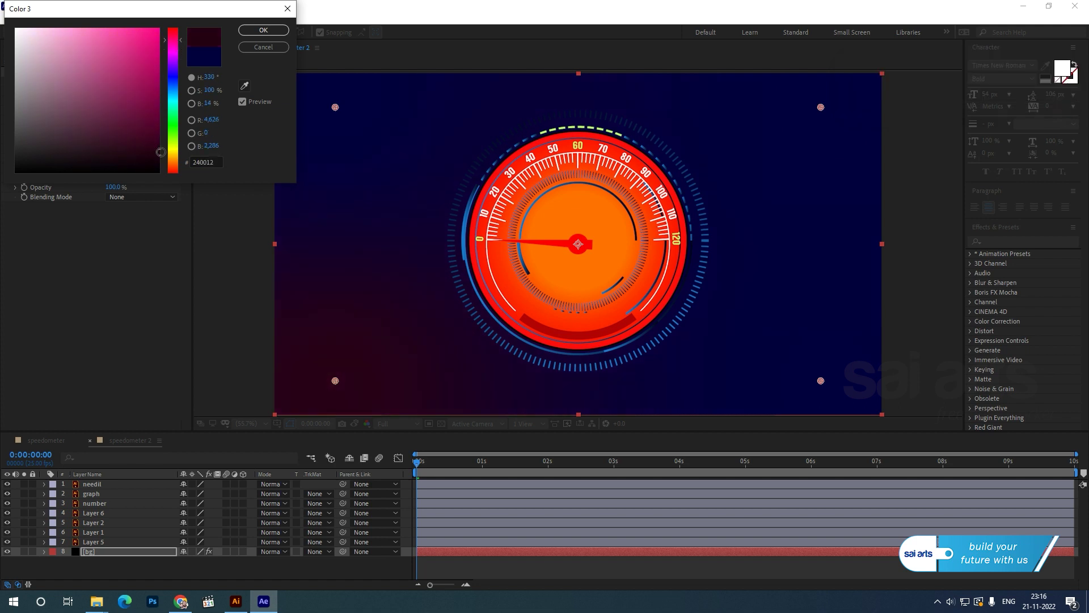
{"action": "left_click", "coordinate": [263, 30]}
Shift Color 1 to a brighter blue and Color 2 to dark brown.
{"action": "left_click", "coordinate": [111, 101]}
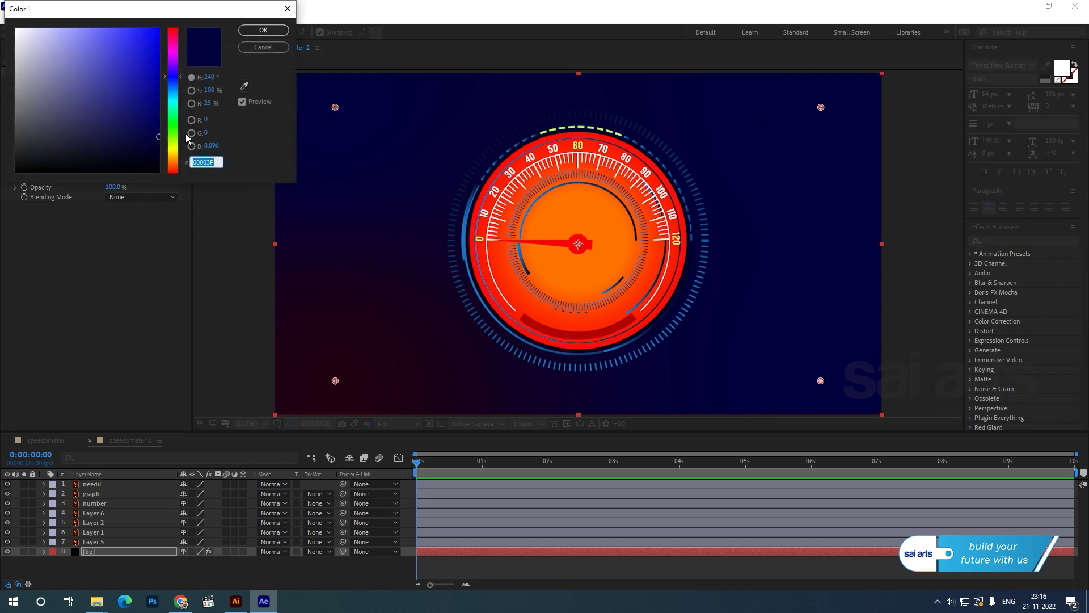
{"action": "left_click_drag", "start_coordinate": [172, 148], "coordinate": [177, 88]}
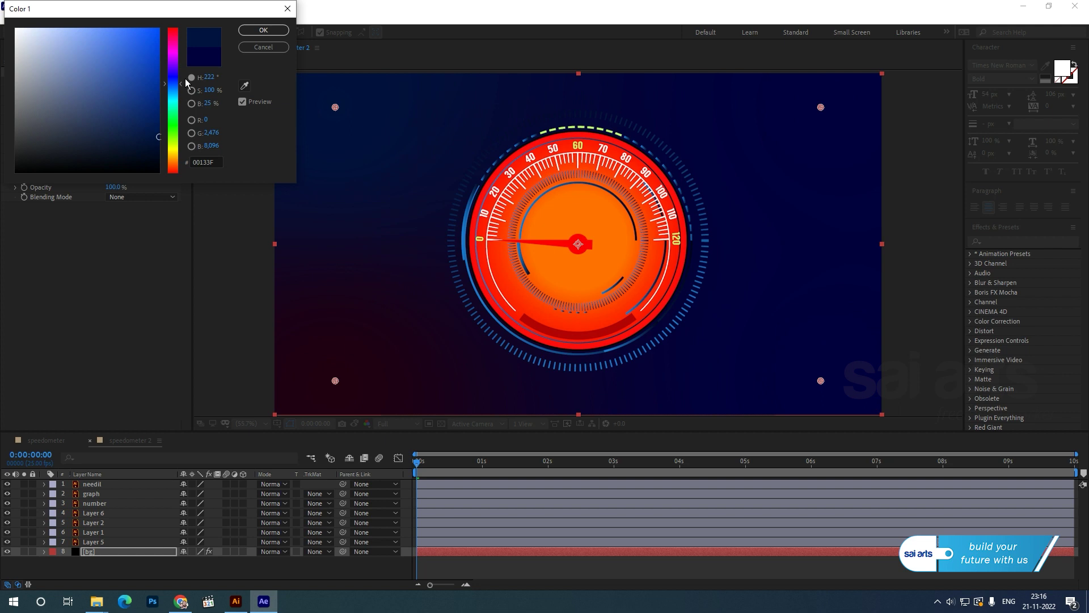
{"action": "left_click", "coordinate": [264, 31]}
{"action": "left_click", "coordinate": [105, 119]}
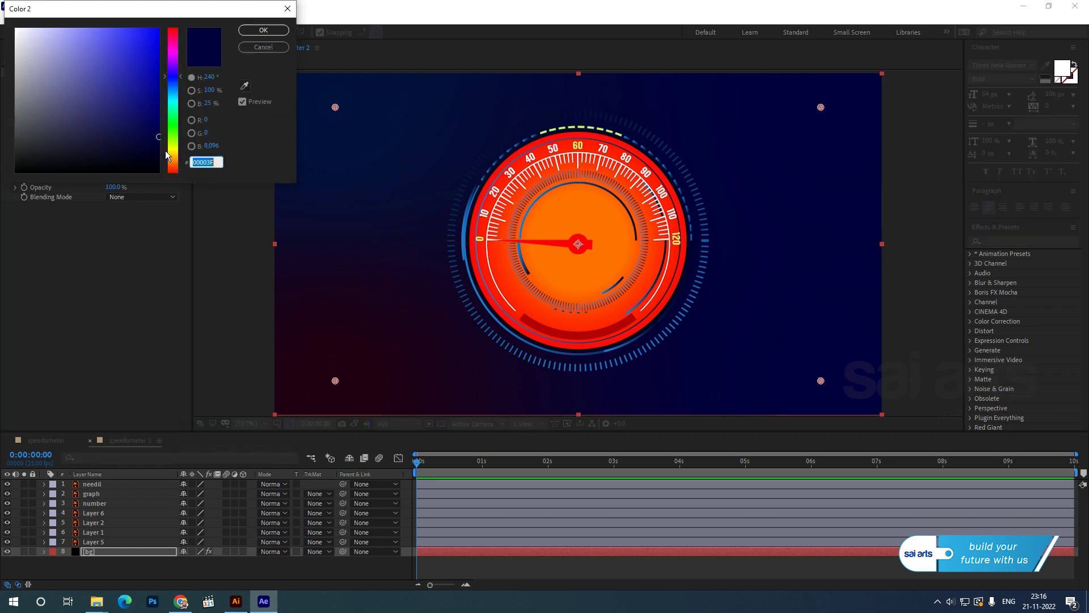
{"action": "left_click", "coordinate": [173, 153]}
{"action": "left_click_drag", "start_coordinate": [153, 135], "coordinate": [175, 161]}
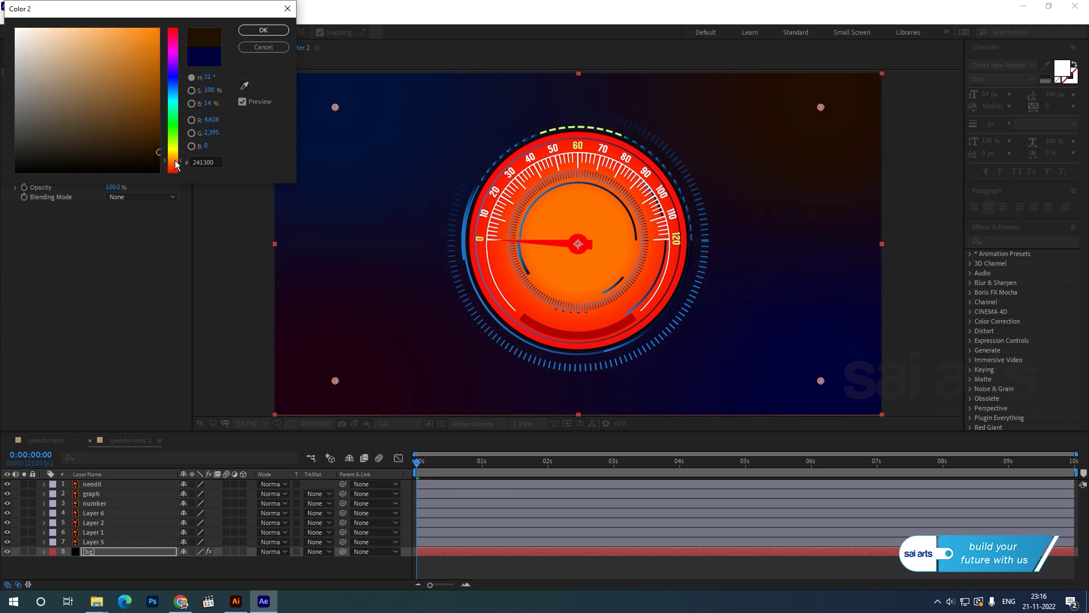
{"action": "left_click", "coordinate": [263, 30]}
{"action": "left_click", "coordinate": [940, 242]}
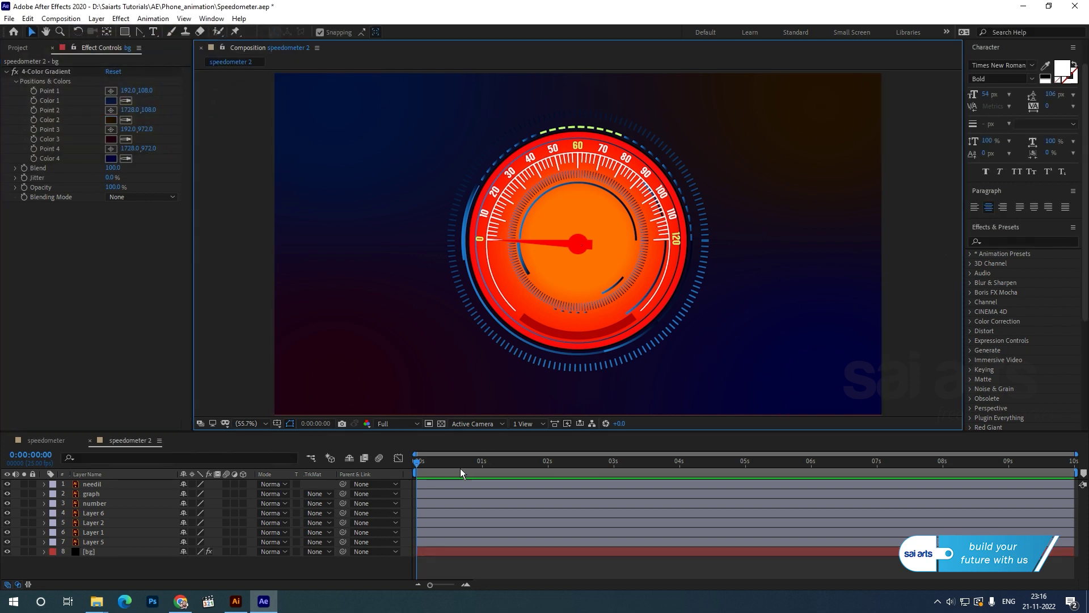
Select the needil layer and show the title/action safe guides.
{"action": "left_click", "coordinate": [89, 550]}
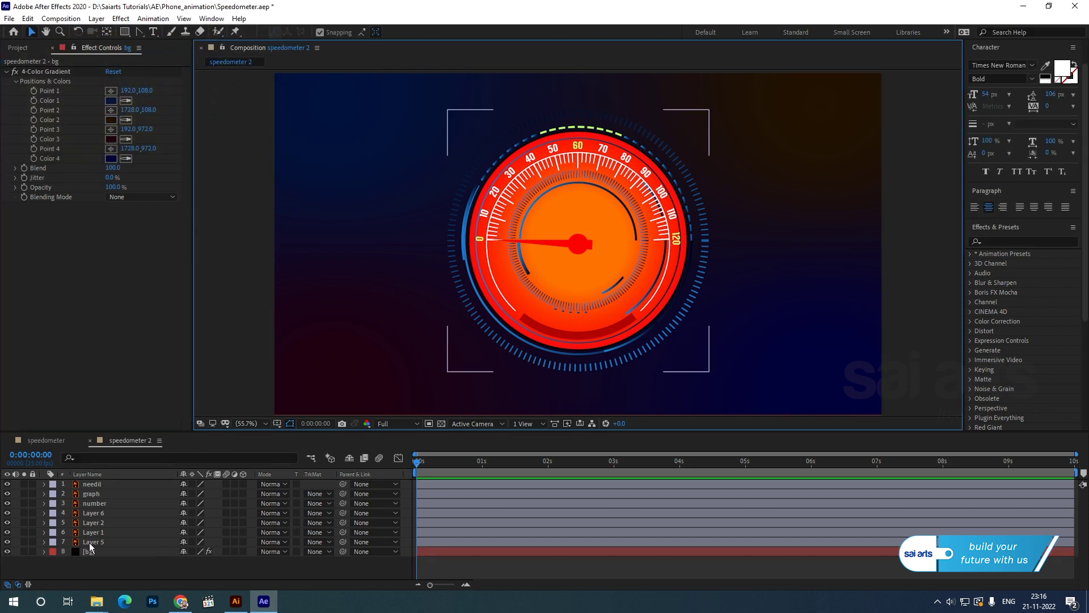
{"action": "left_click", "coordinate": [186, 513]}
{"action": "left_click", "coordinate": [98, 486]}
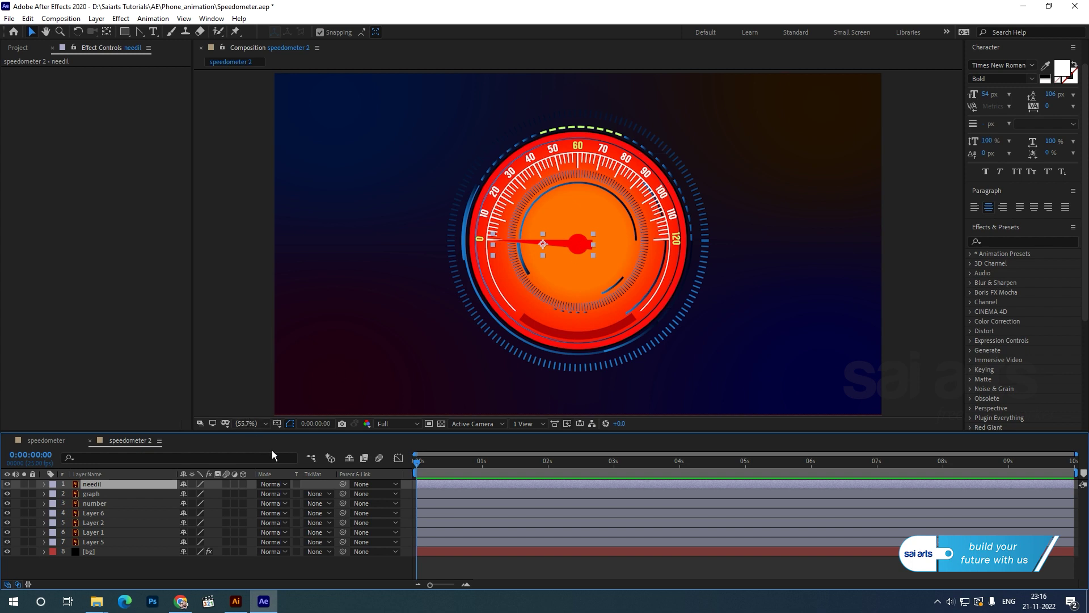
{"action": "left_click", "coordinate": [278, 425]}
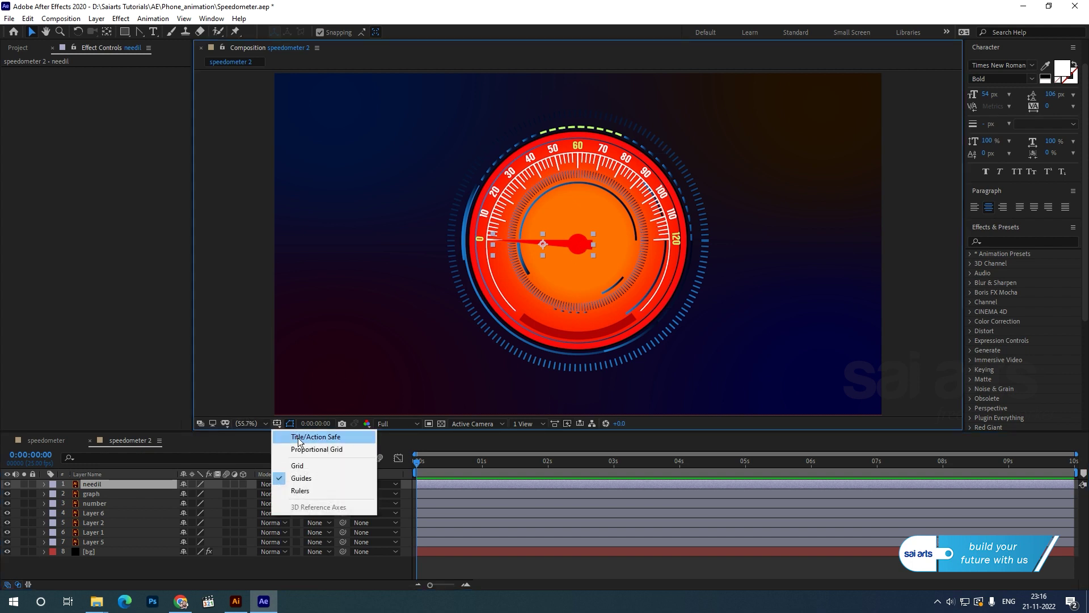
{"action": "left_click", "coordinate": [300, 437]}
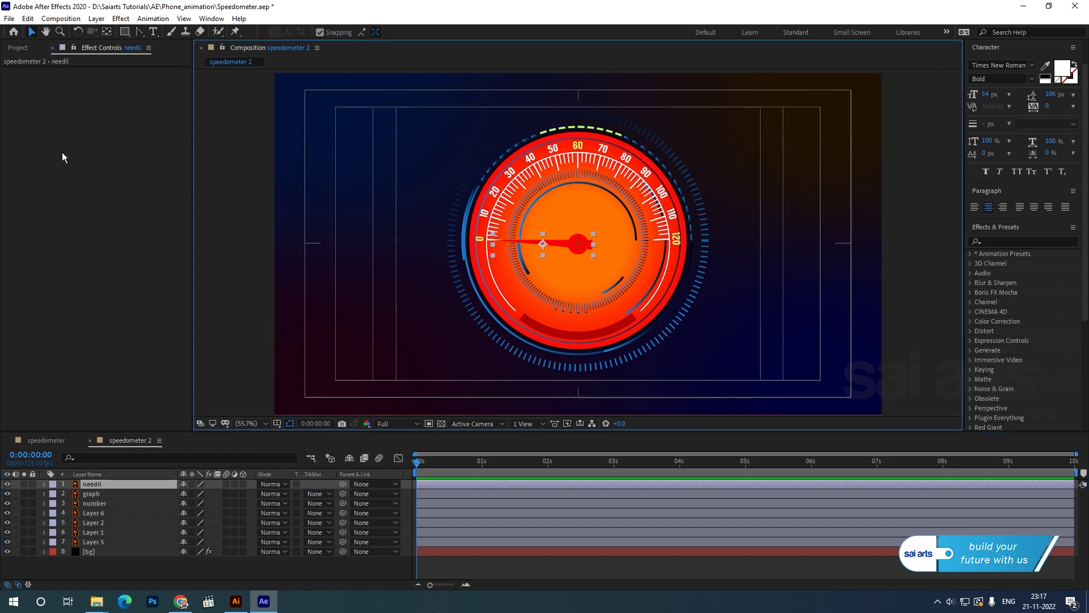
Move the needle's anchor point to the centre of the dial's hub with the Pan Behind tool.
{"action": "left_click", "coordinate": [105, 32]}
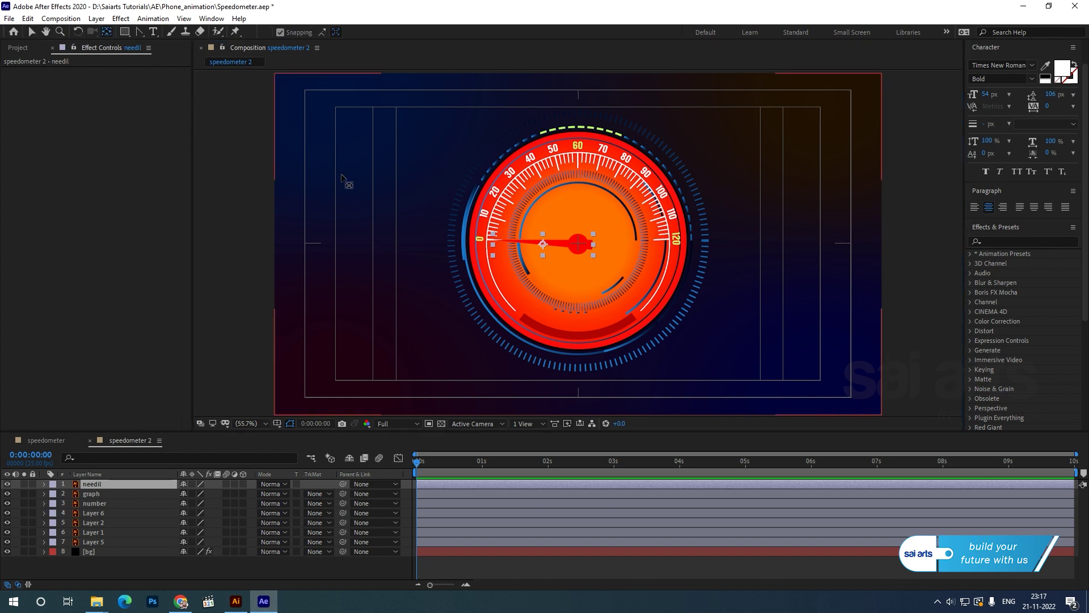
{"action": "key", "text": "slash"}
{"action": "left_click_drag", "start_coordinate": [513, 244], "coordinate": [578, 244]}
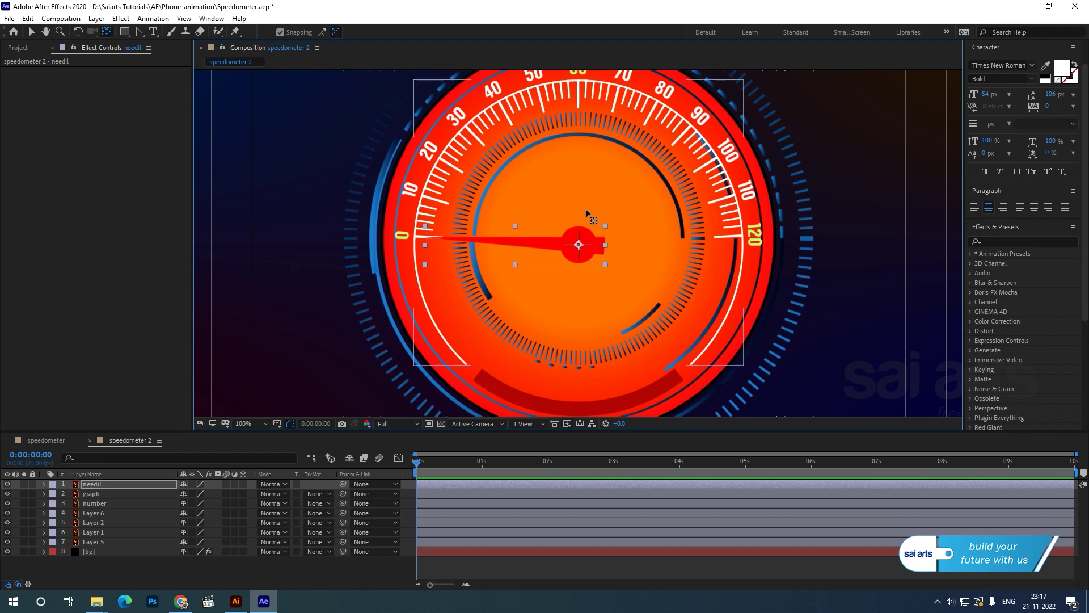
{"action": "key", "text": "comma"}
{"action": "key", "text": "comma"}
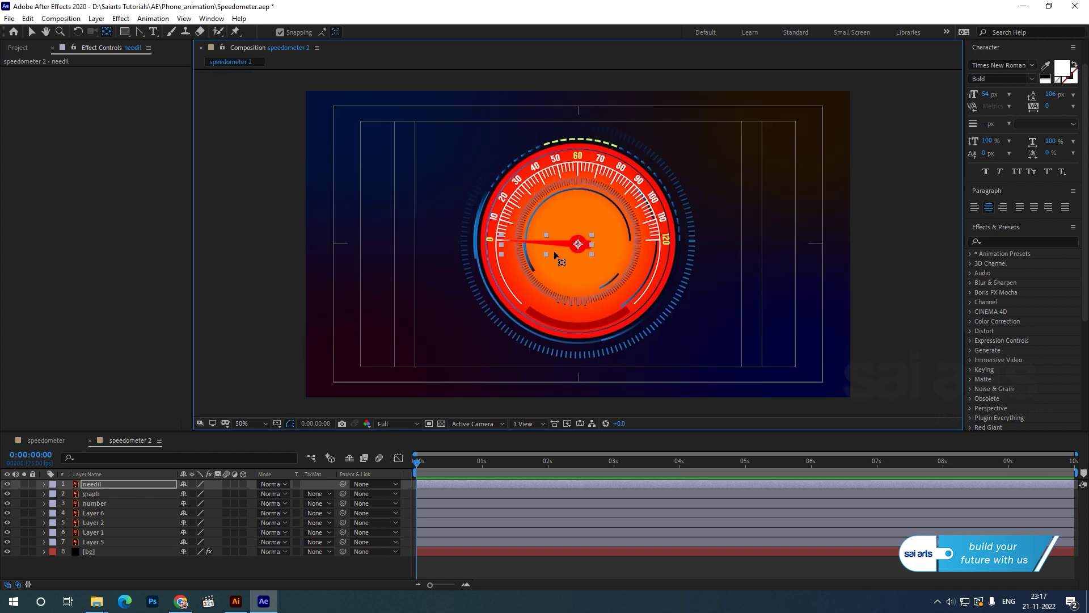
{"action": "left_click", "coordinate": [31, 33]}
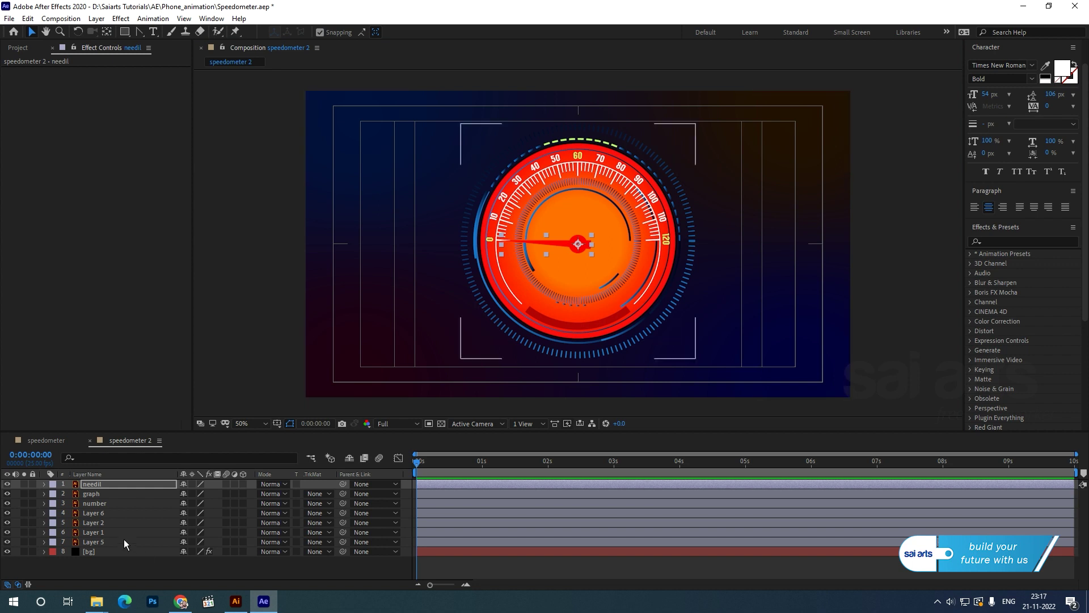
Keyframe the needle's Rotation, swinging it up at 2 seconds and lower at 4 seconds.
{"action": "key", "text": "r"}
{"action": "left_click_drag", "start_coordinate": [224, 491], "coordinate": [240, 495]}
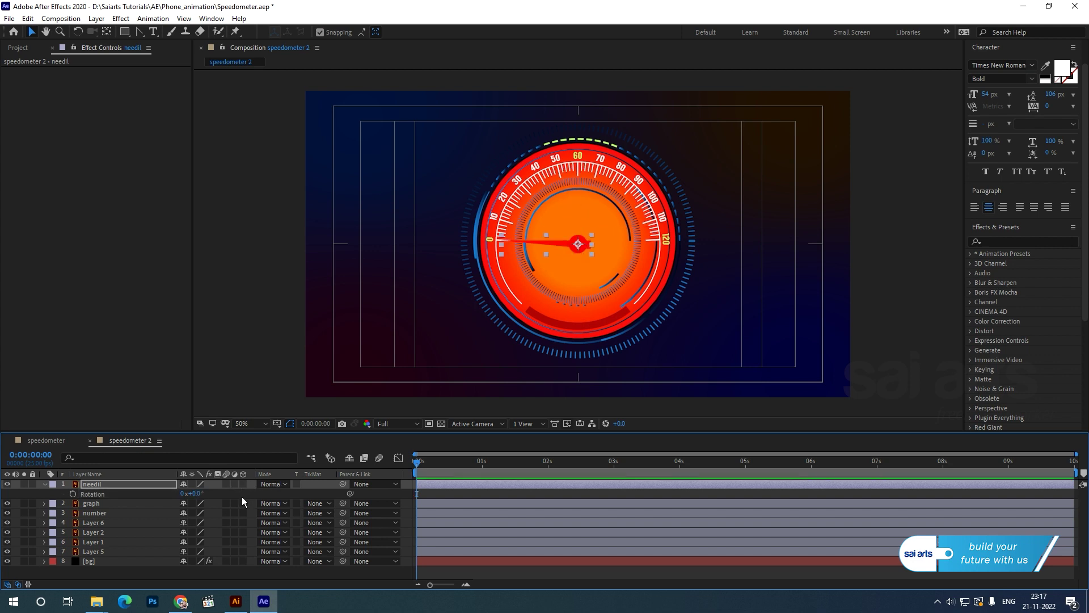
{"action": "left_click_drag", "start_coordinate": [423, 464], "coordinate": [546, 463]}
{"action": "left_click", "coordinate": [73, 494]}
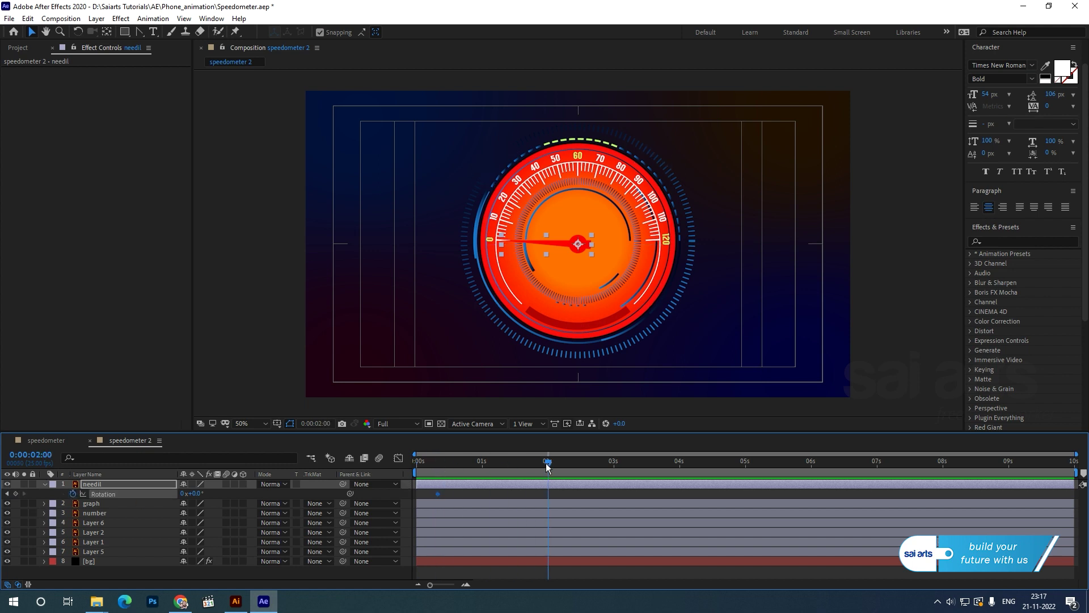
{"action": "left_click_drag", "start_coordinate": [192, 494], "coordinate": [221, 489]}
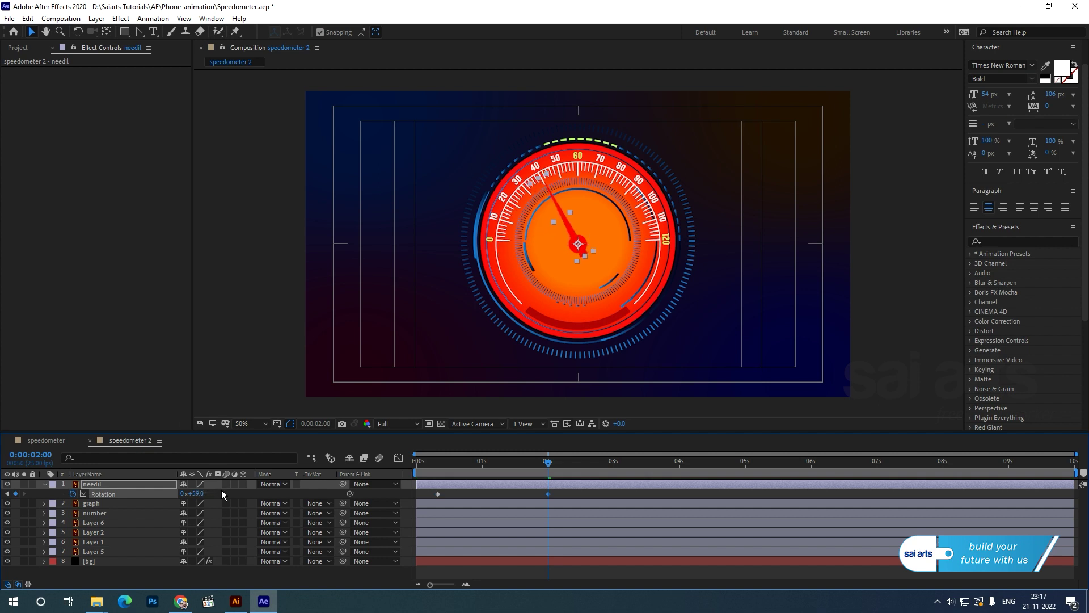
{"action": "key", "text": "Page_Up"}
{"action": "left_click_drag", "start_coordinate": [535, 462], "coordinate": [680, 481]}
{"action": "left_click_drag", "start_coordinate": [202, 493], "coordinate": [187, 509]}
Add Rotation keyframes at 6s, 7s (~30), 8s (~105), back toward 80, and 120 at 9:19, then preview.
{"action": "left_click_drag", "start_coordinate": [675, 462], "coordinate": [812, 481]}
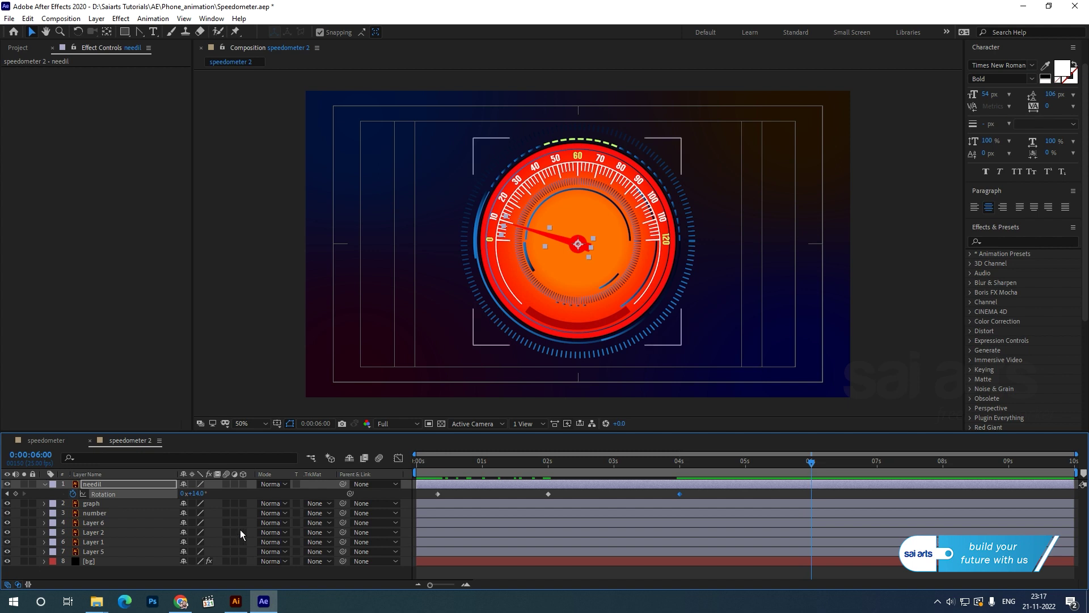
{"action": "left_click_drag", "start_coordinate": [193, 494], "coordinate": [227, 478]}
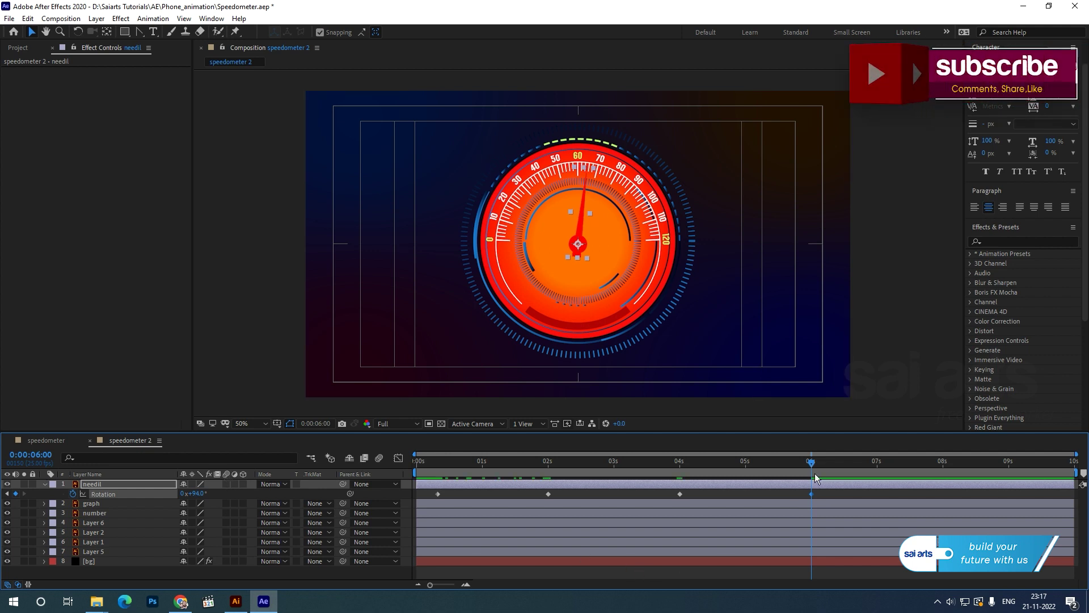
{"action": "left_click", "coordinate": [877, 466]}
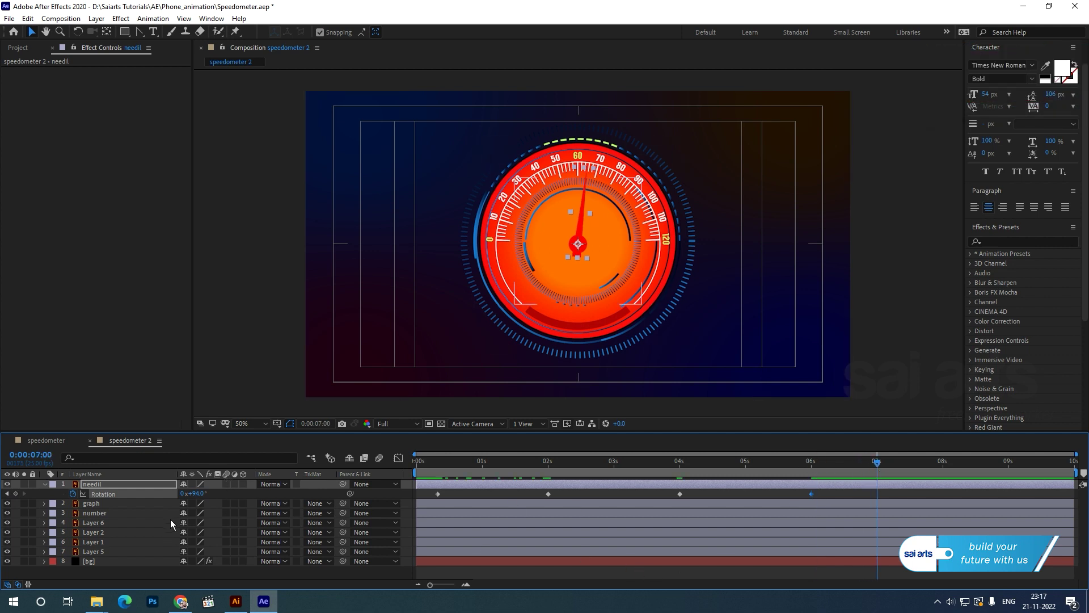
{"action": "left_click_drag", "start_coordinate": [193, 493], "coordinate": [170, 493]}
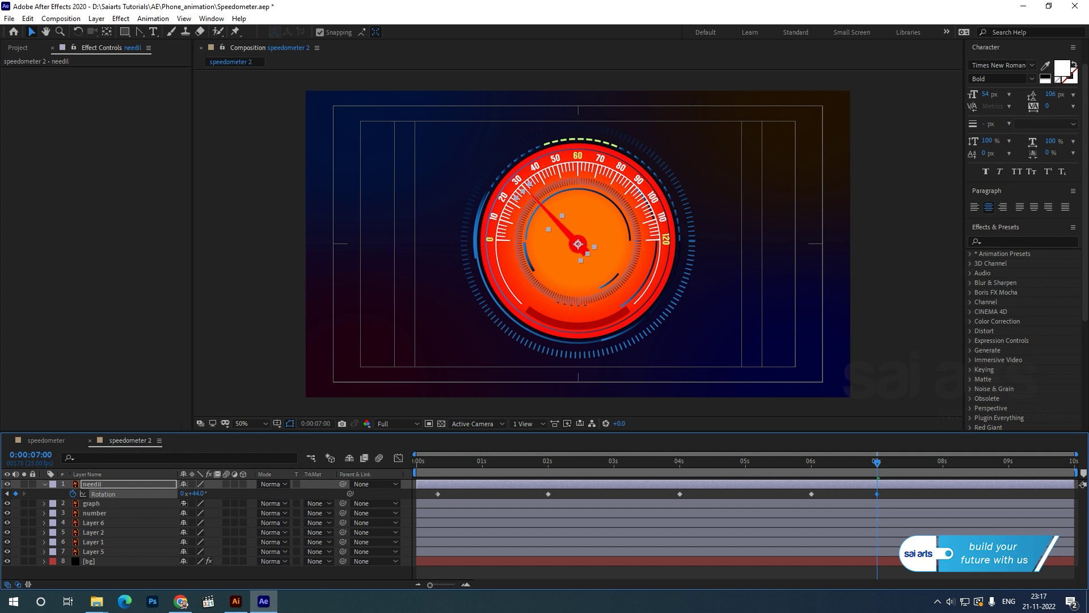
{"action": "left_click", "coordinate": [931, 469]}
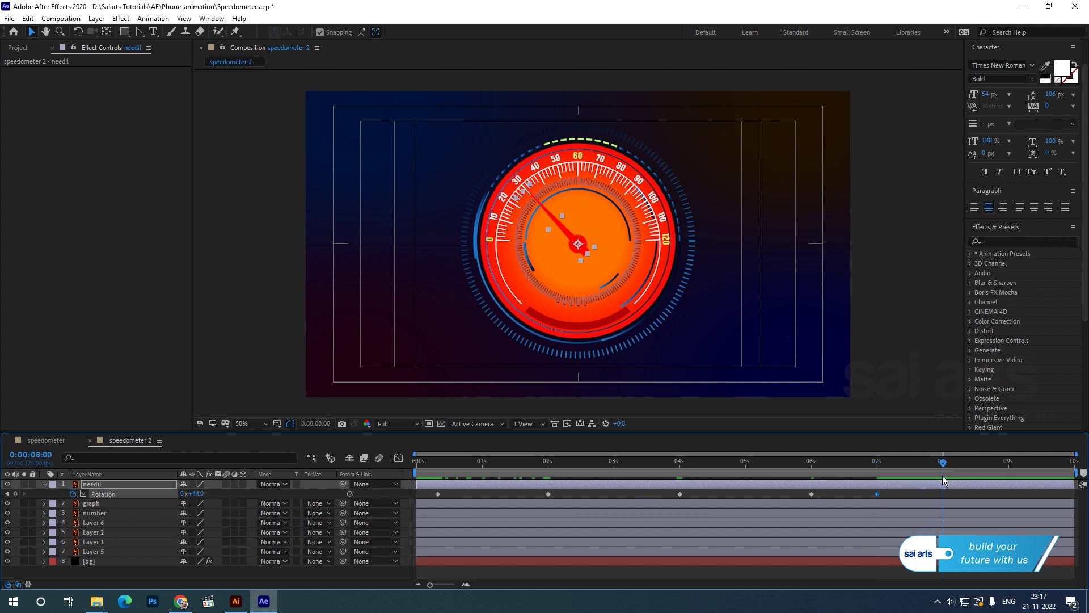
{"action": "left_click_drag", "start_coordinate": [193, 493], "coordinate": [251, 484]}
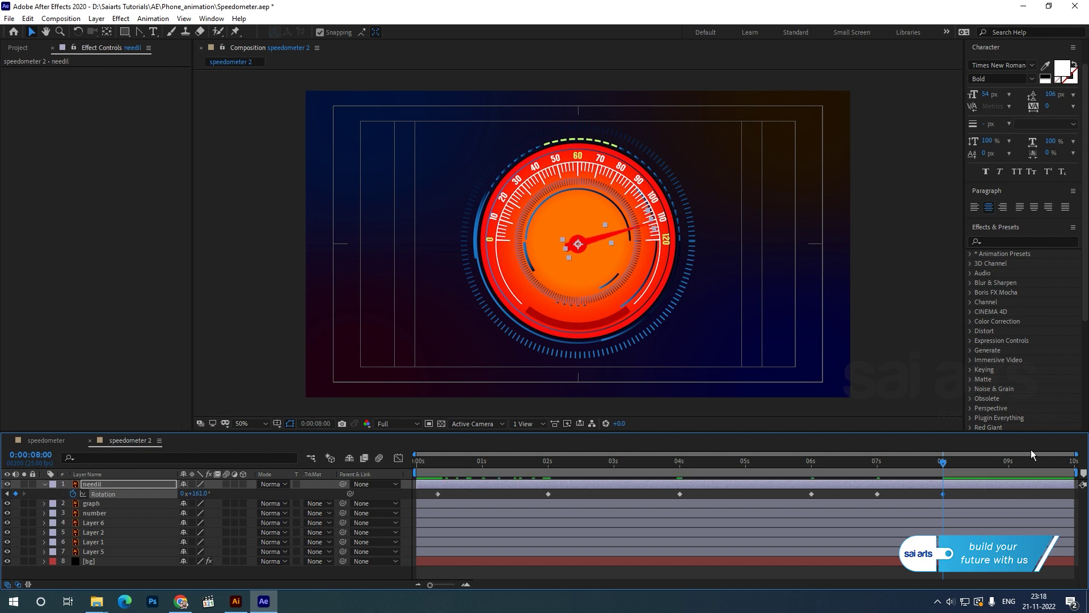
{"action": "left_click_drag", "start_coordinate": [999, 464], "coordinate": [1007, 472]}
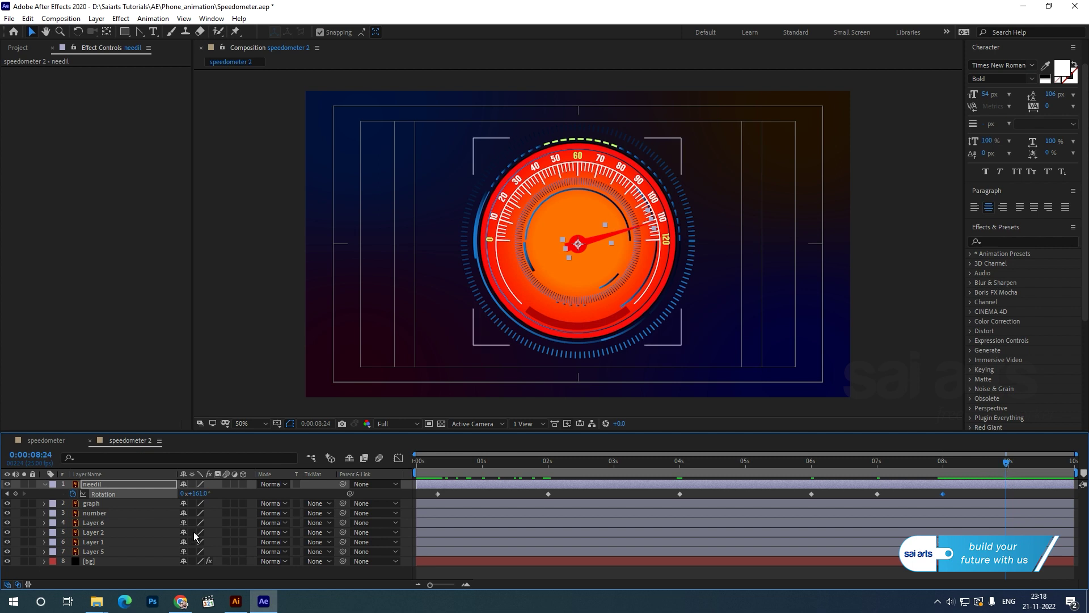
{"action": "left_click_drag", "start_coordinate": [196, 494], "coordinate": [178, 494]}
{"action": "left_click_drag", "start_coordinate": [1011, 463], "coordinate": [1059, 467]}
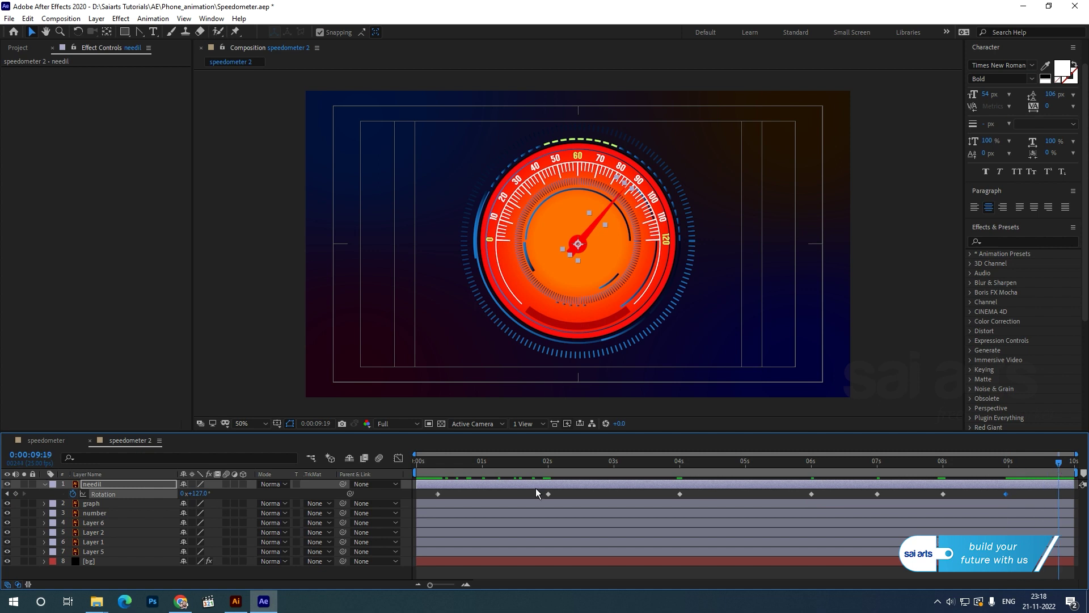
{"action": "mouse_move", "coordinate": [223, 494]}
{"action": "left_mouse_down"}
{"action": "mouse_move", "coordinate": [253, 494]}
{"action": "mouse_move", "coordinate": [222, 489]}
{"action": "left_mouse_up"}
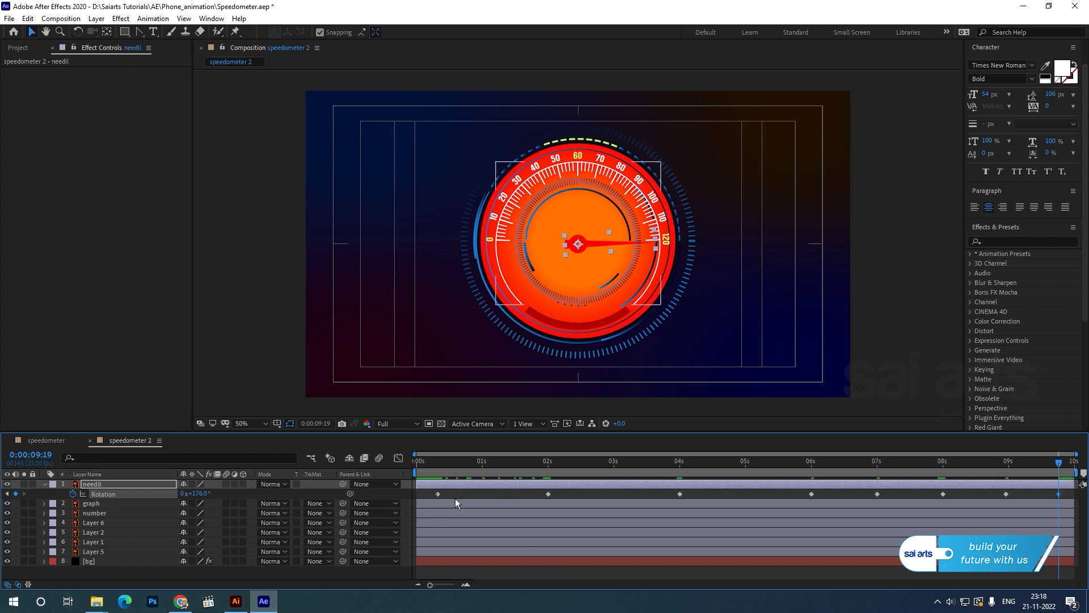
{"action": "key", "text": "space"}
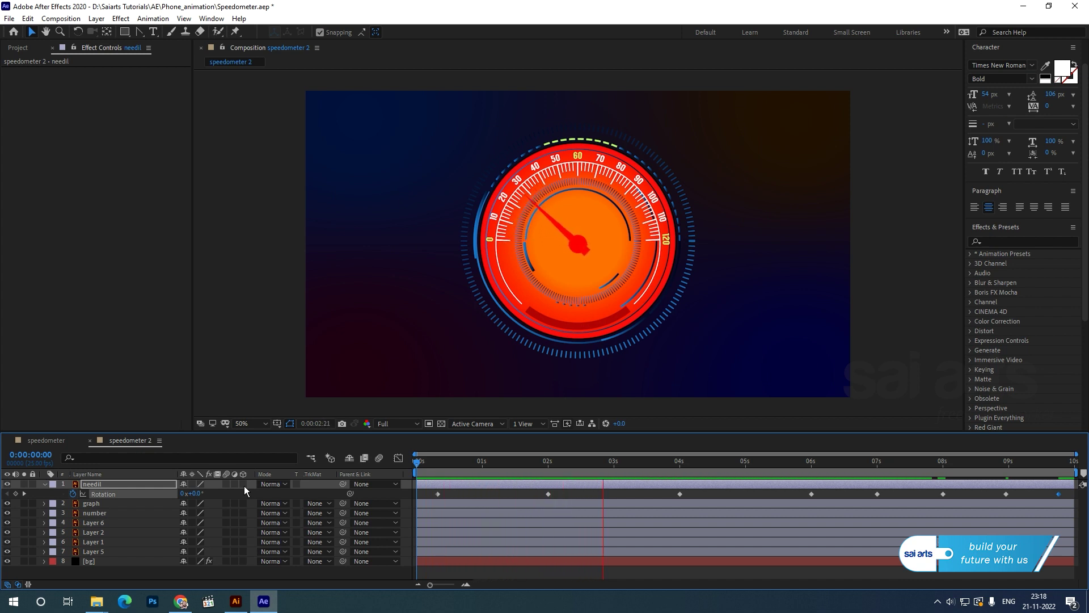
Apply Easy Ease to all of the needle's Rotation keyframes.
{"action": "key", "text": "space"}
{"action": "left_click", "coordinate": [424, 494]}
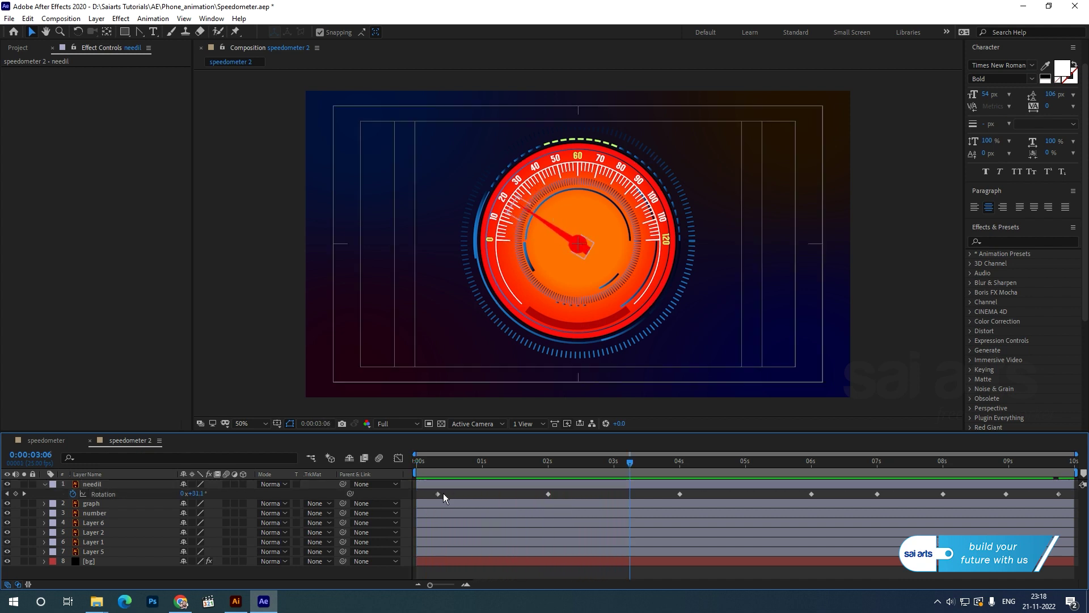
{"action": "left_click_drag", "start_coordinate": [423, 494], "coordinate": [1051, 490]}
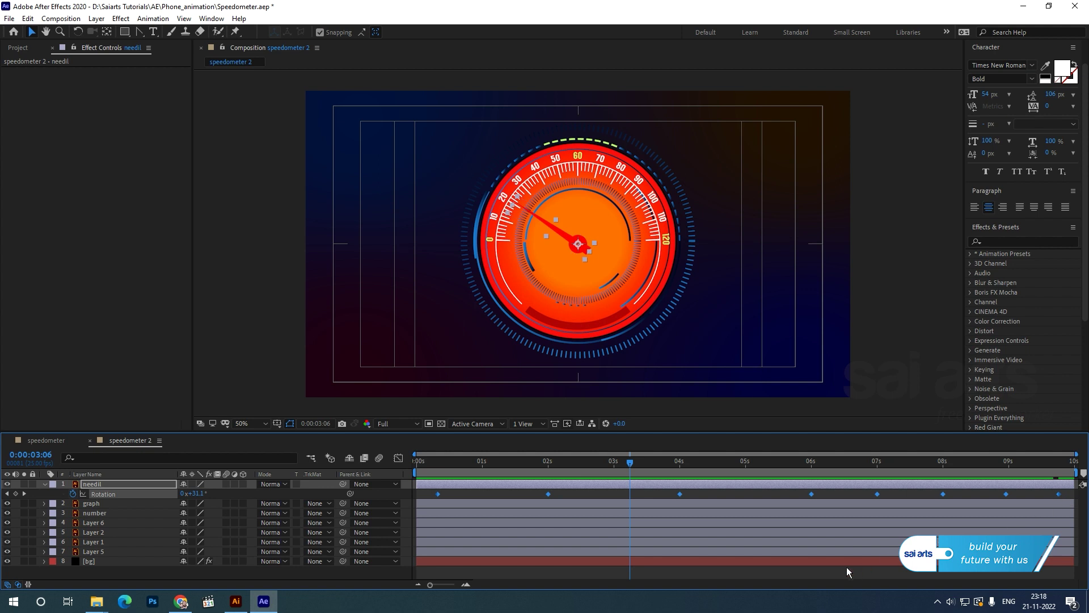
{"action": "right_click", "coordinate": [437, 493]}
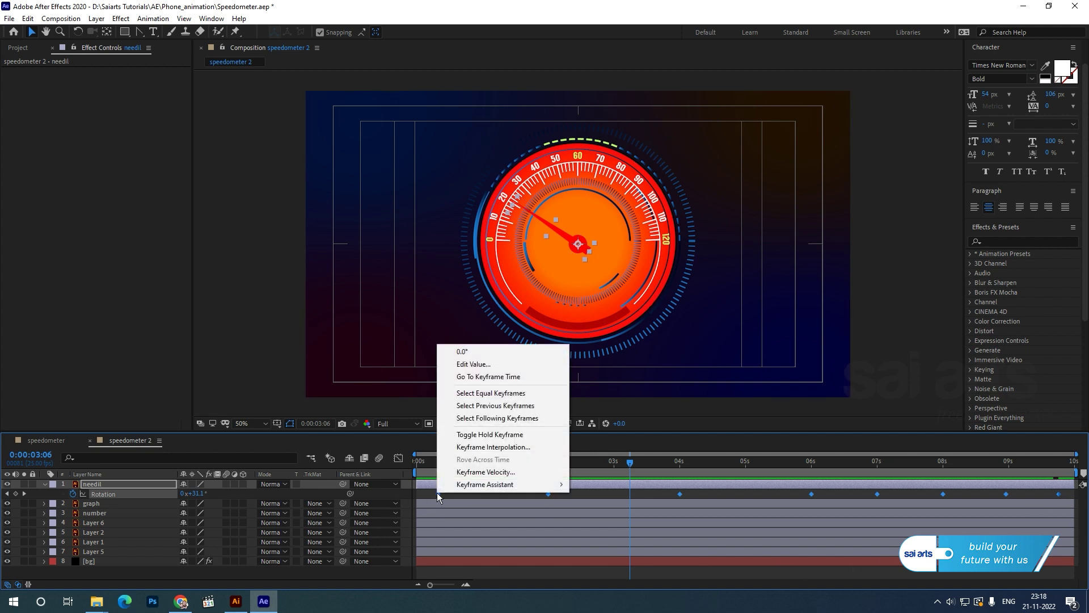
{"action": "mouse_move", "coordinate": [482, 484]}
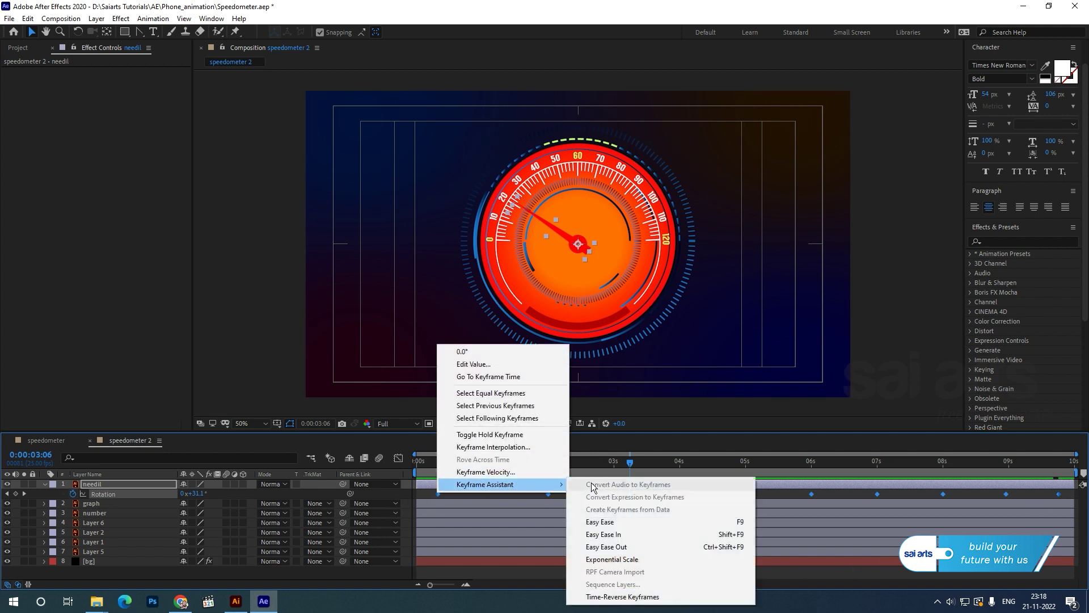
{"action": "left_click", "coordinate": [600, 521]}
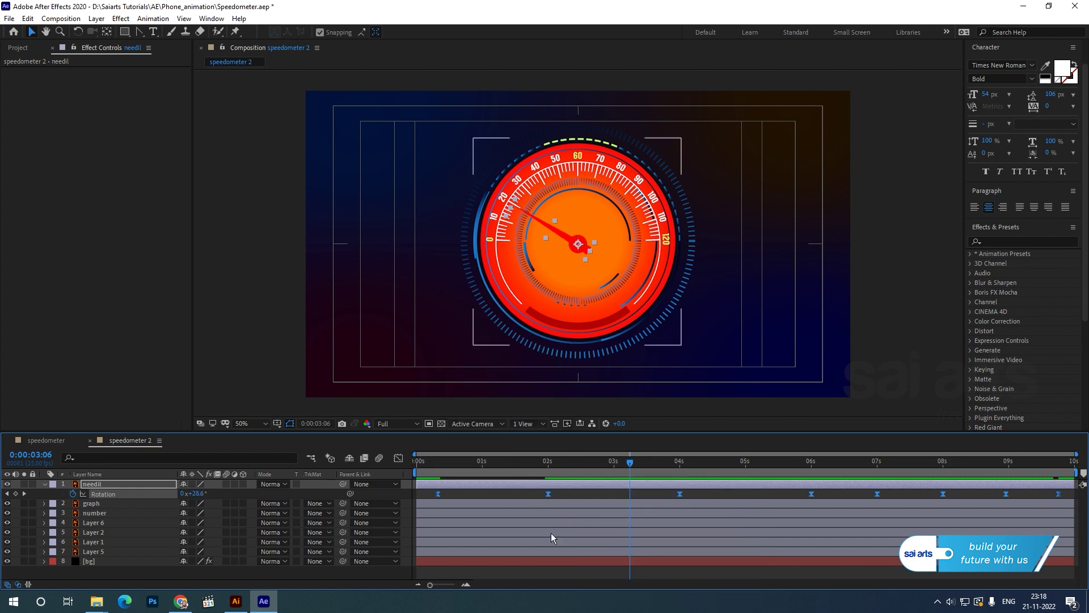
Preview the eased needle animation from the start and collapse the needil layer.
{"action": "key", "text": "Home"}
{"action": "key", "text": "space"}
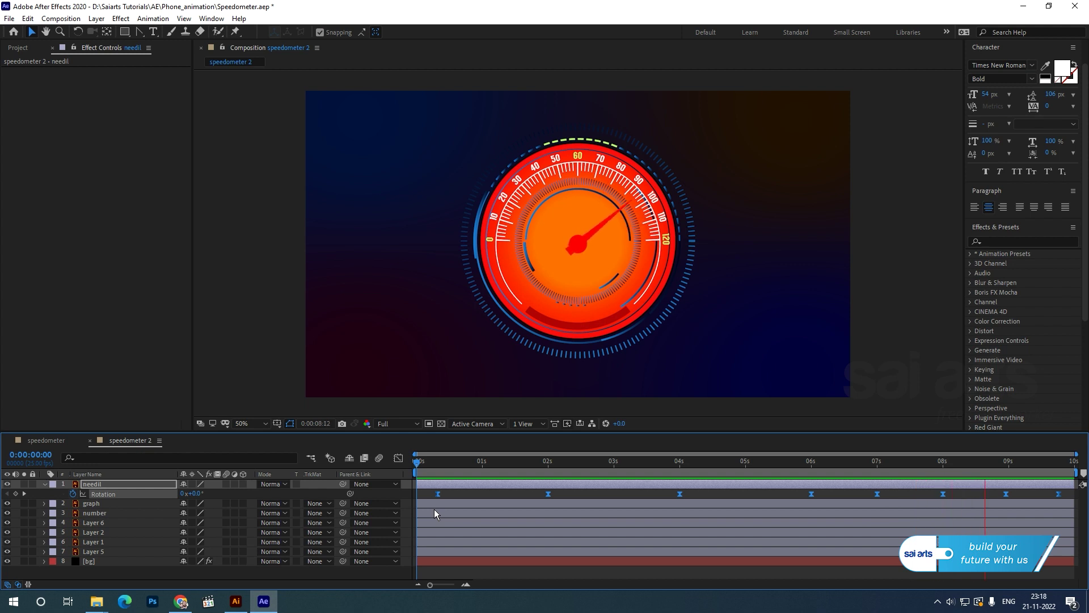
{"action": "key", "text": "space"}
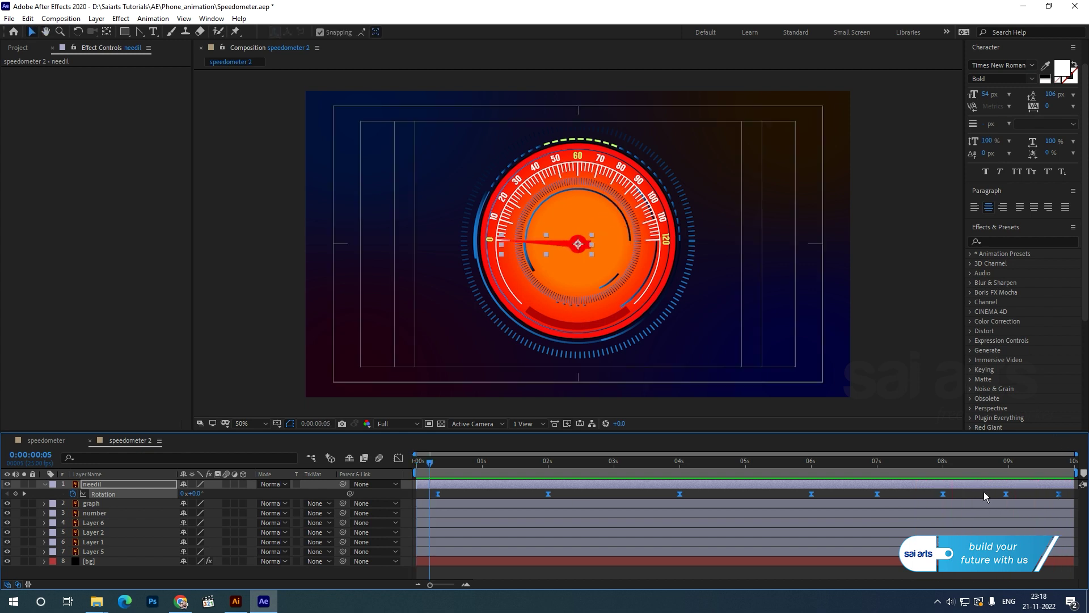
{"action": "mouse_move", "coordinate": [437, 466]}
{"action": "left_mouse_down"}
{"action": "mouse_move", "coordinate": [485, 463]}
{"action": "mouse_move", "coordinate": [424, 464]}
{"action": "left_mouse_up"}
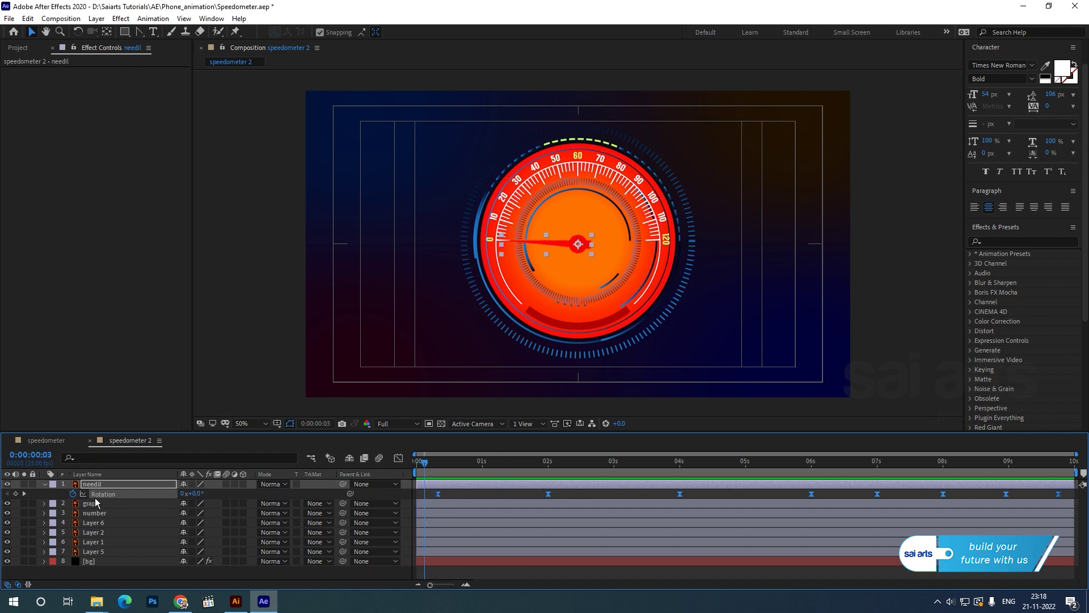
{"action": "left_click", "coordinate": [44, 485]}
{"action": "left_click", "coordinate": [121, 571]}
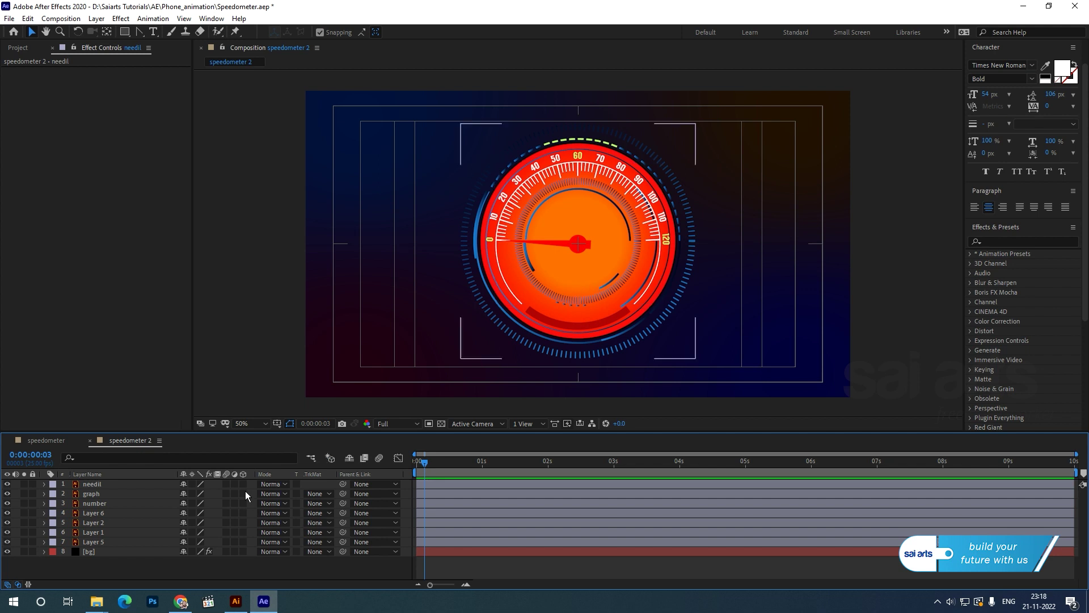
Add a text layer reading 0 below the needle's pivot.
{"action": "right_click", "coordinate": [93, 571]}
{"action": "mouse_move", "coordinate": [146, 446]}
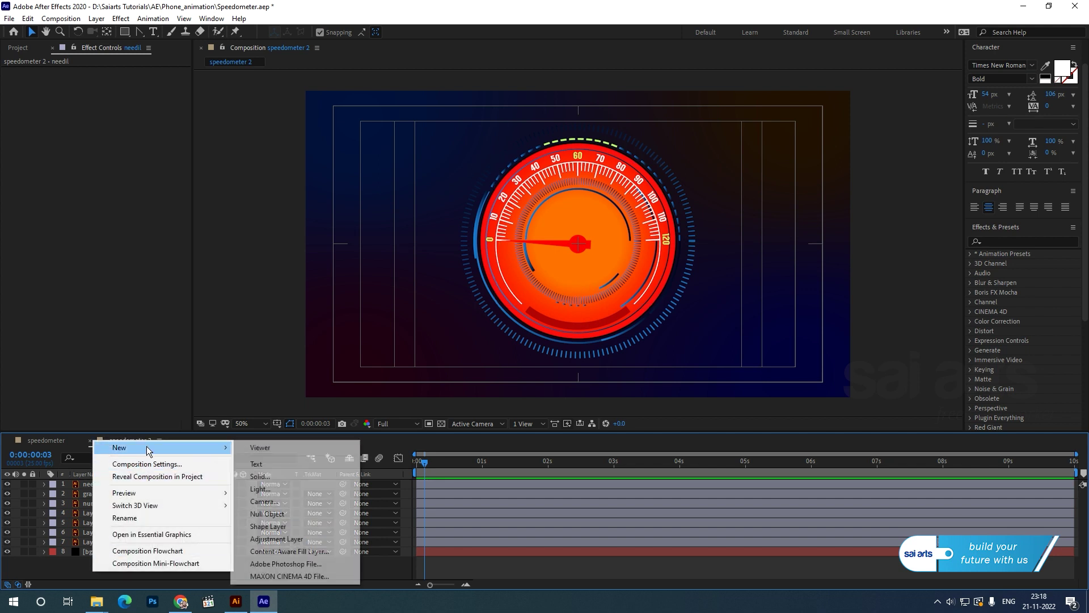
{"action": "left_click", "coordinate": [300, 464]}
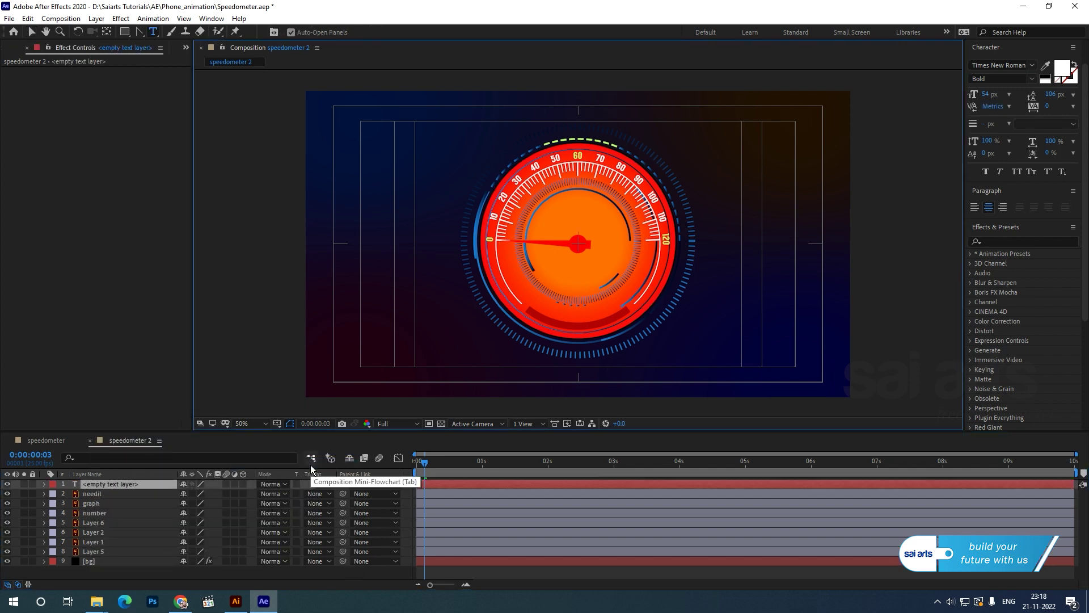
{"action": "type", "text": "0"}
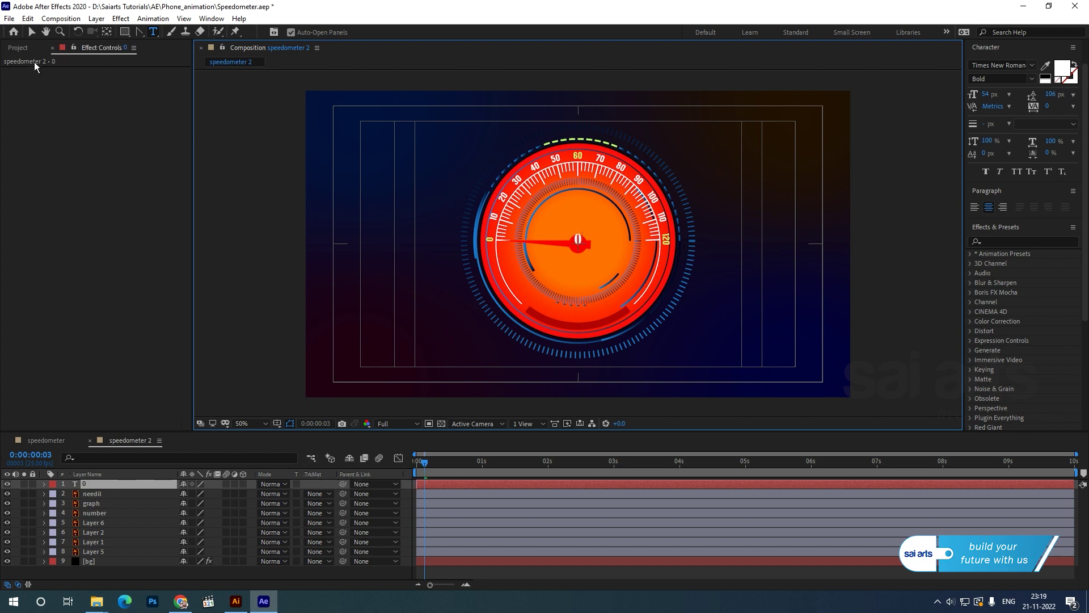
{"action": "left_click", "coordinate": [35, 32]}
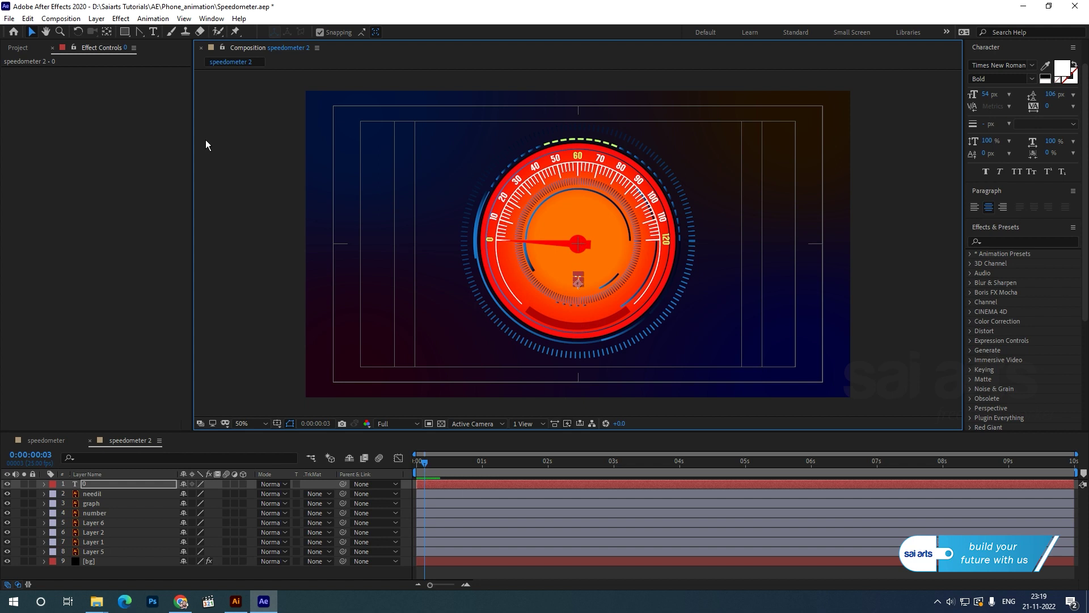
{"action": "left_click", "coordinate": [728, 272]}
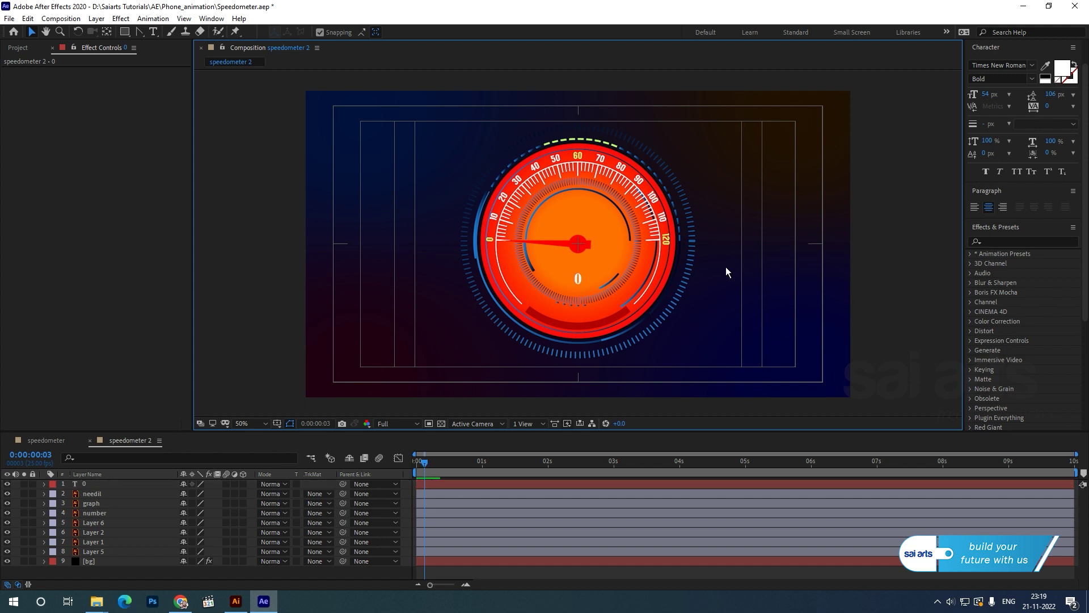
{"action": "left_click", "coordinate": [577, 282]}
Set the 0 text's font to Arial Bold.
{"action": "left_click", "coordinate": [999, 64]}
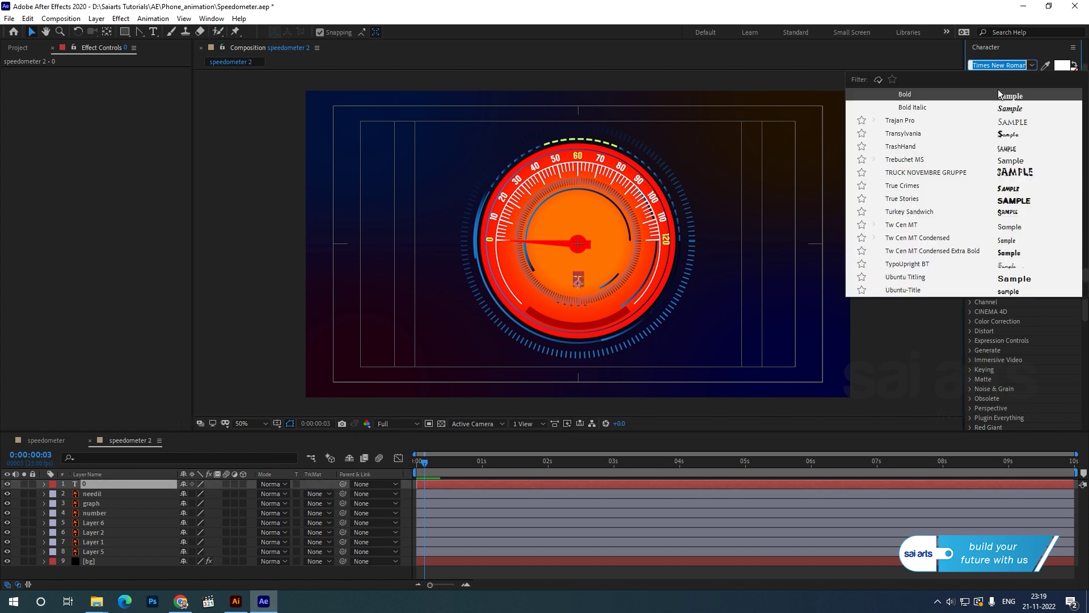
{"action": "type", "text": "ari"}
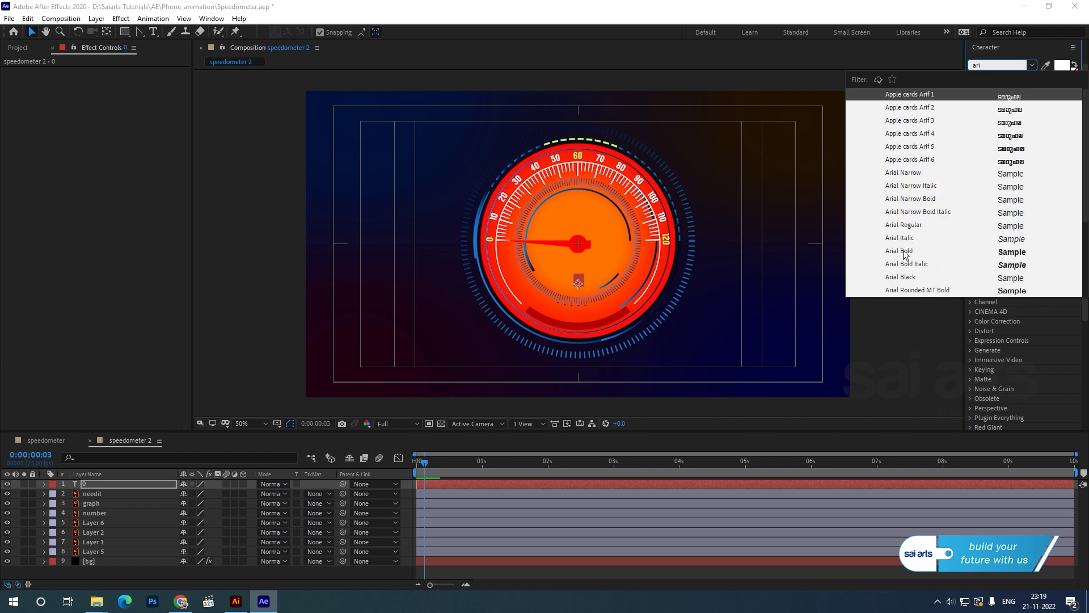
{"action": "left_click", "coordinate": [905, 255]}
{"action": "left_click", "coordinate": [852, 287]}
{"action": "left_click", "coordinate": [424, 462]}
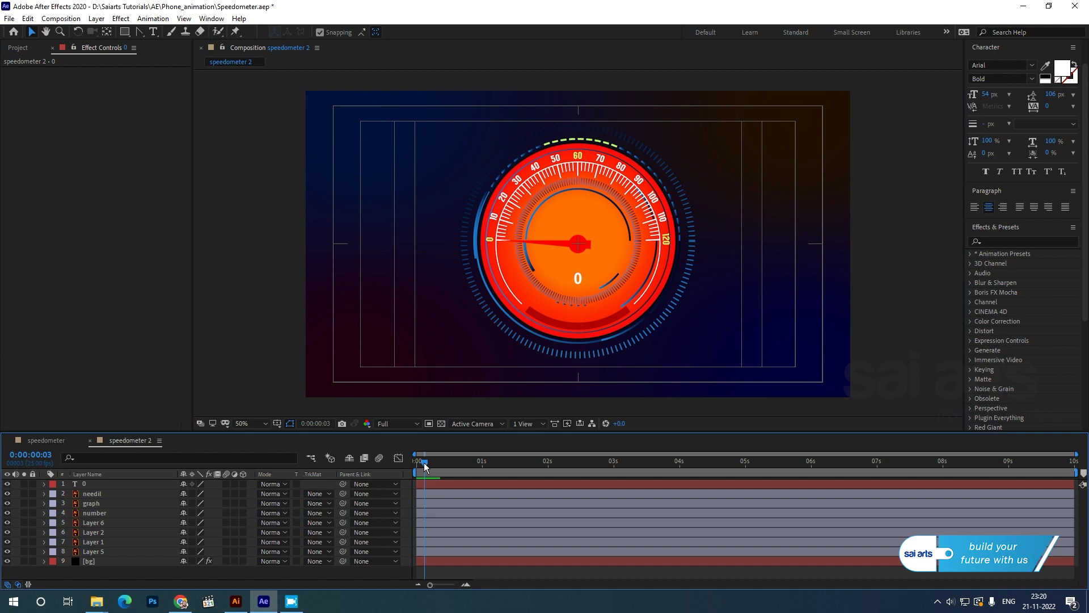
{"action": "mouse_move", "coordinate": [423, 462]}
{"action": "left_mouse_down"}
{"action": "mouse_move", "coordinate": [467, 460]}
{"action": "mouse_move", "coordinate": [408, 472]}
{"action": "left_mouse_up"}
Search 'slider' in Effects & Presets and apply Slider Control to the 0 text layer.
{"action": "left_click", "coordinate": [83, 485]}
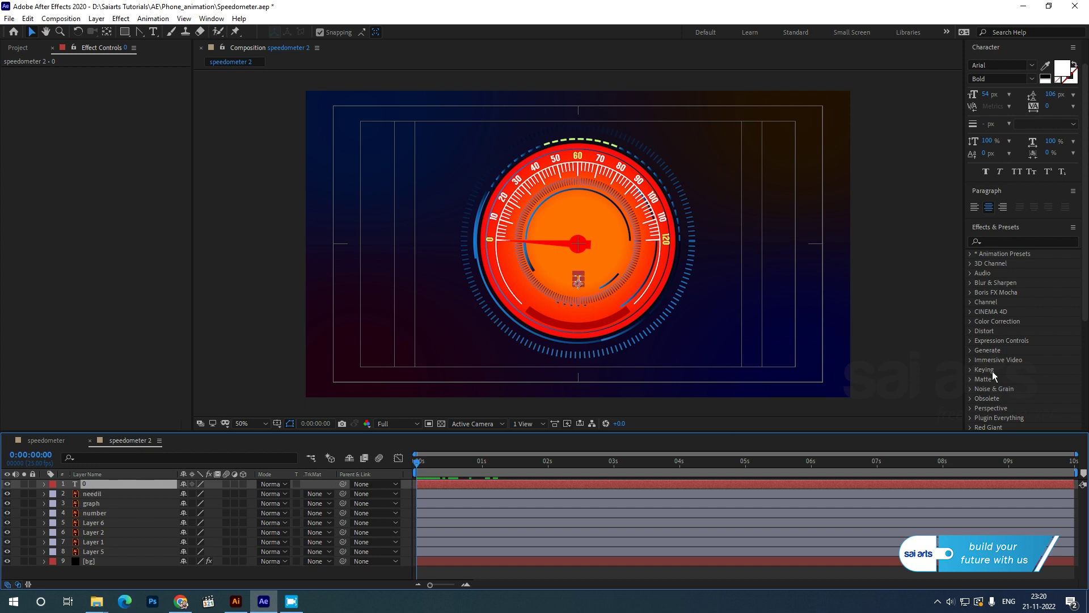
{"action": "left_click", "coordinate": [990, 241]}
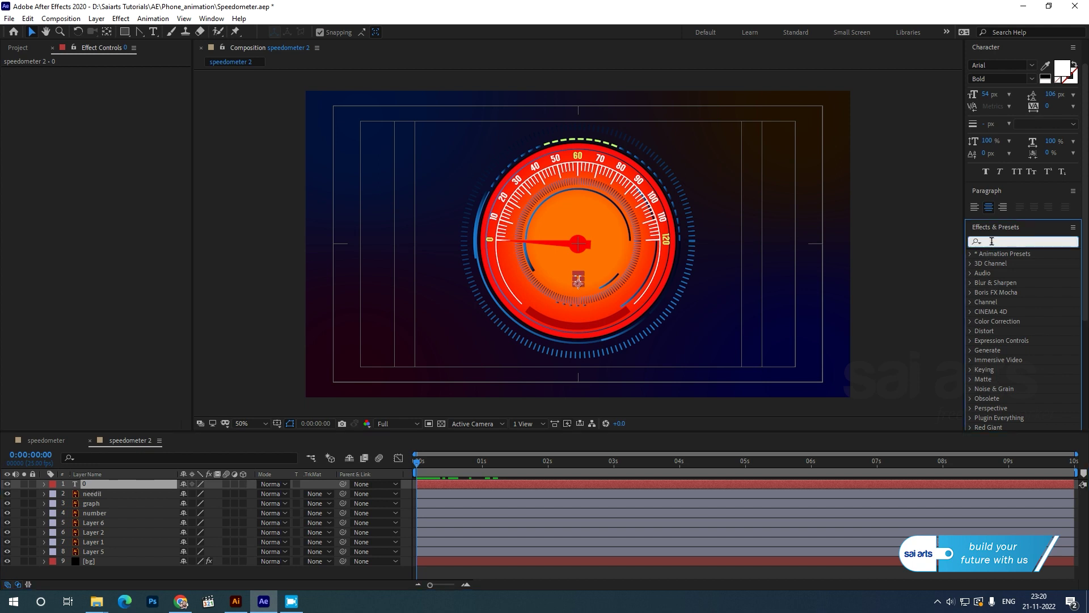
{"action": "type", "text": "sli"}
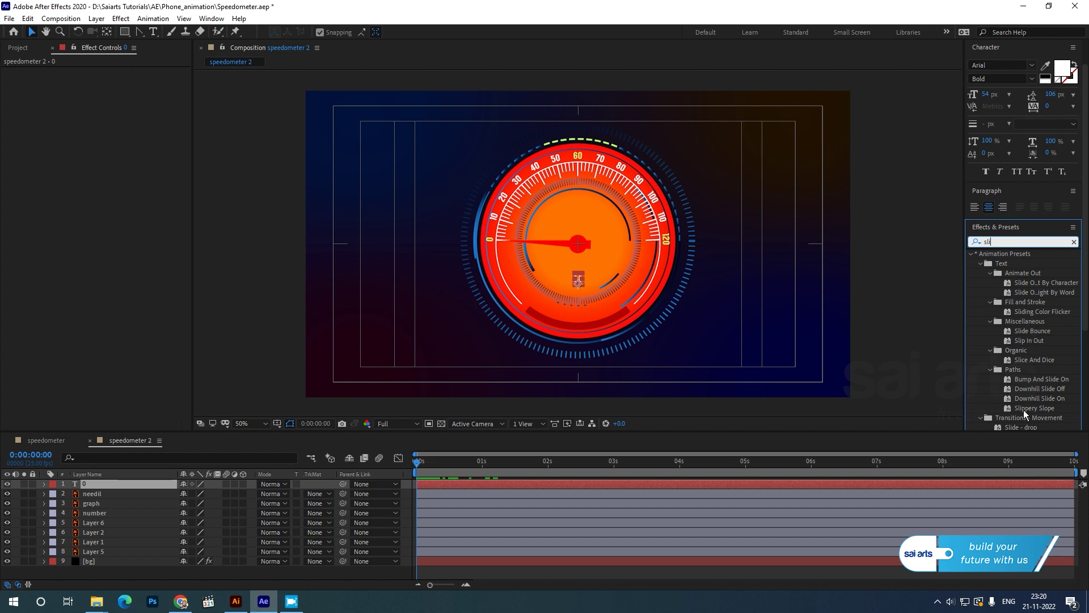
{"action": "type", "text": "der"}
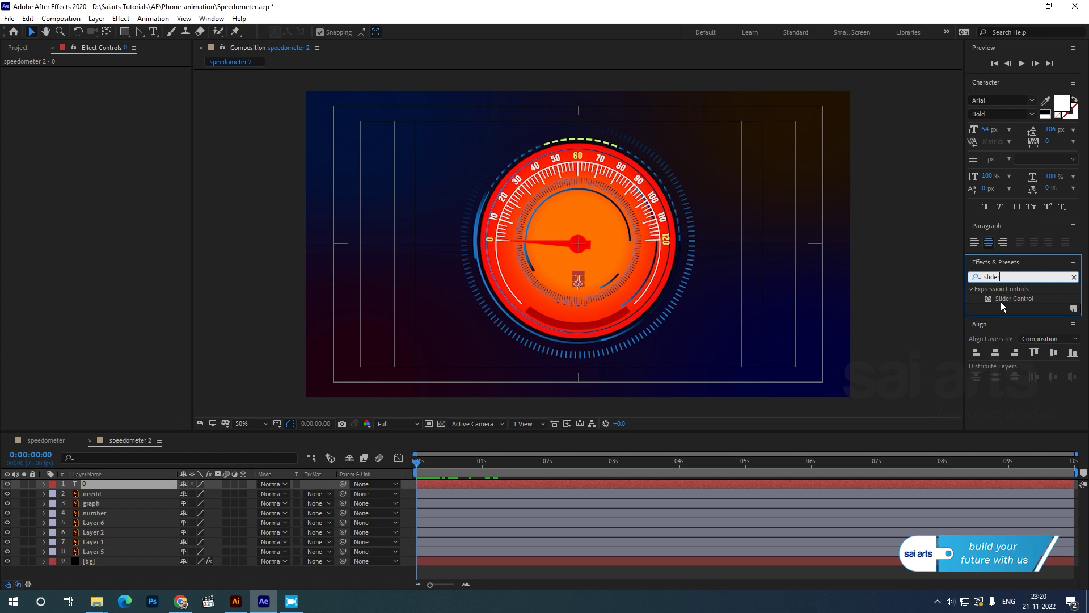
{"action": "left_click_drag", "start_coordinate": [1003, 304], "coordinate": [82, 486]}
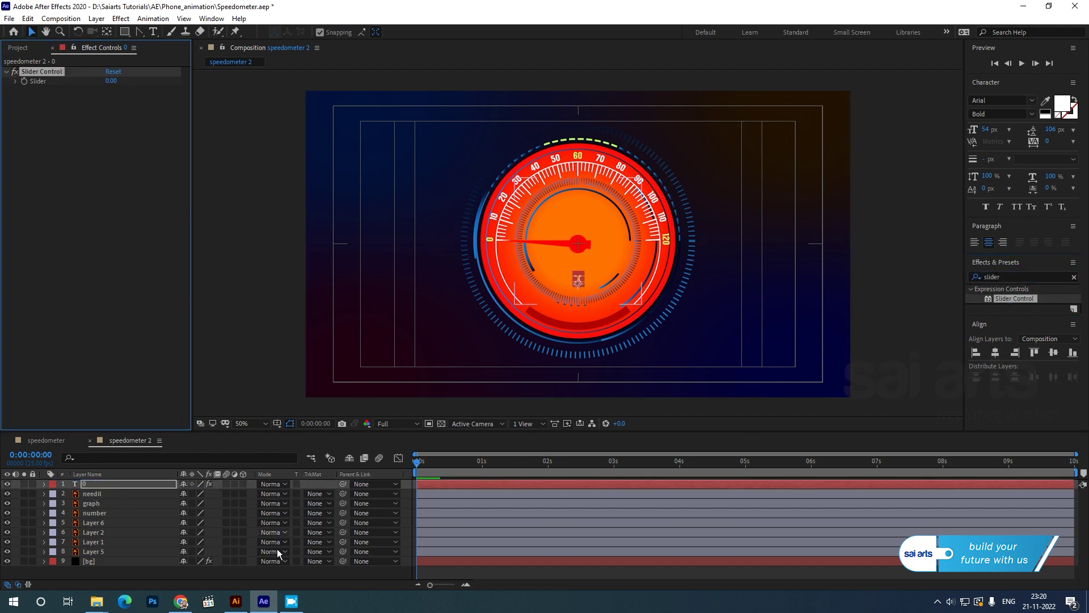
Expand layer 0 down to Source Text and add an expression to that property.
{"action": "left_click", "coordinate": [91, 486]}
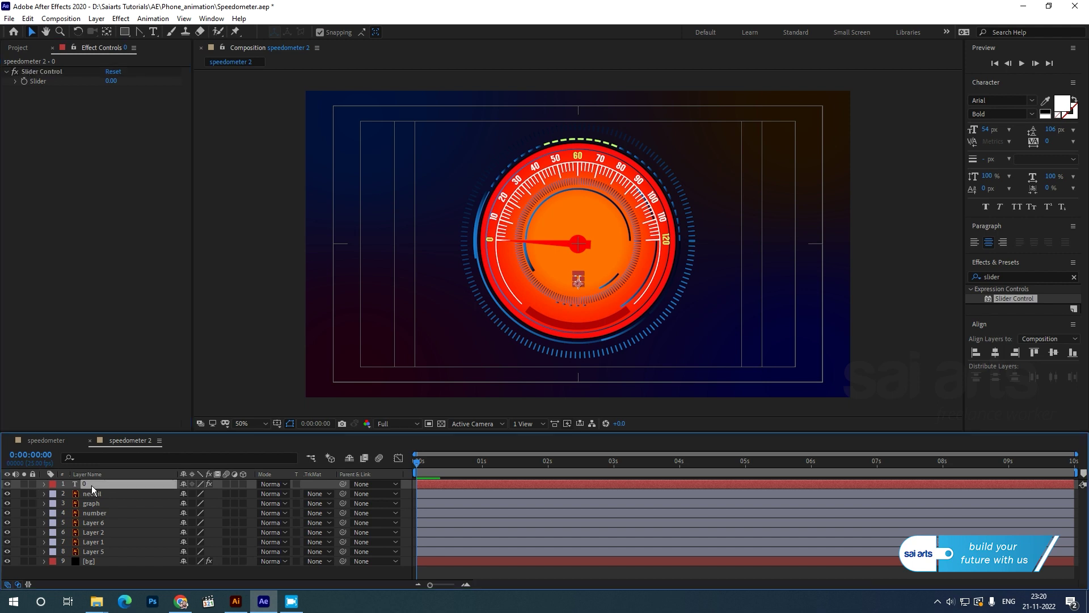
{"action": "left_click", "coordinate": [44, 484]}
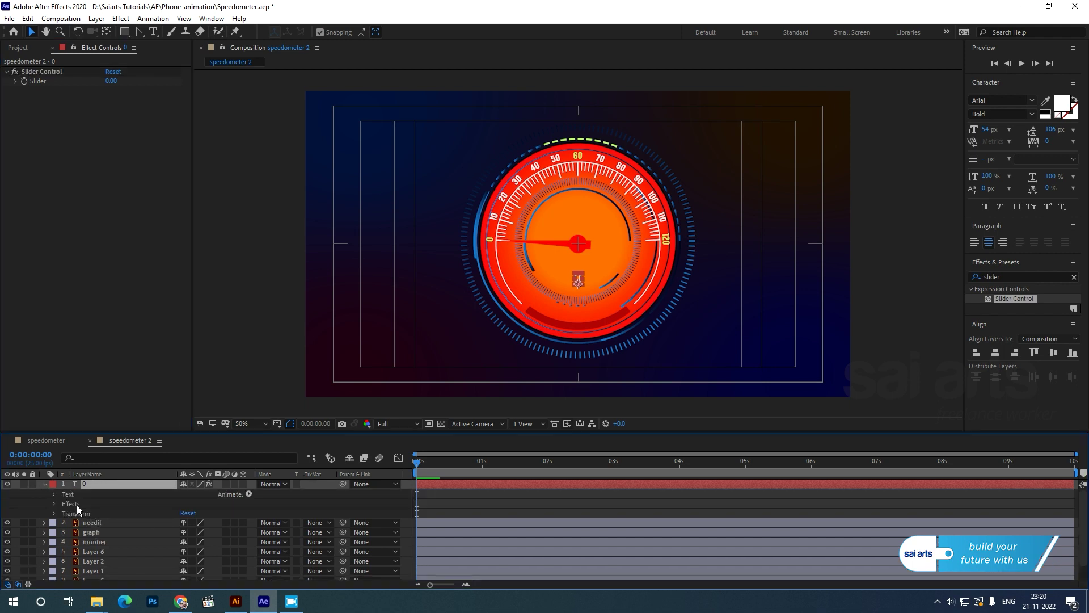
{"action": "left_click", "coordinate": [54, 494]}
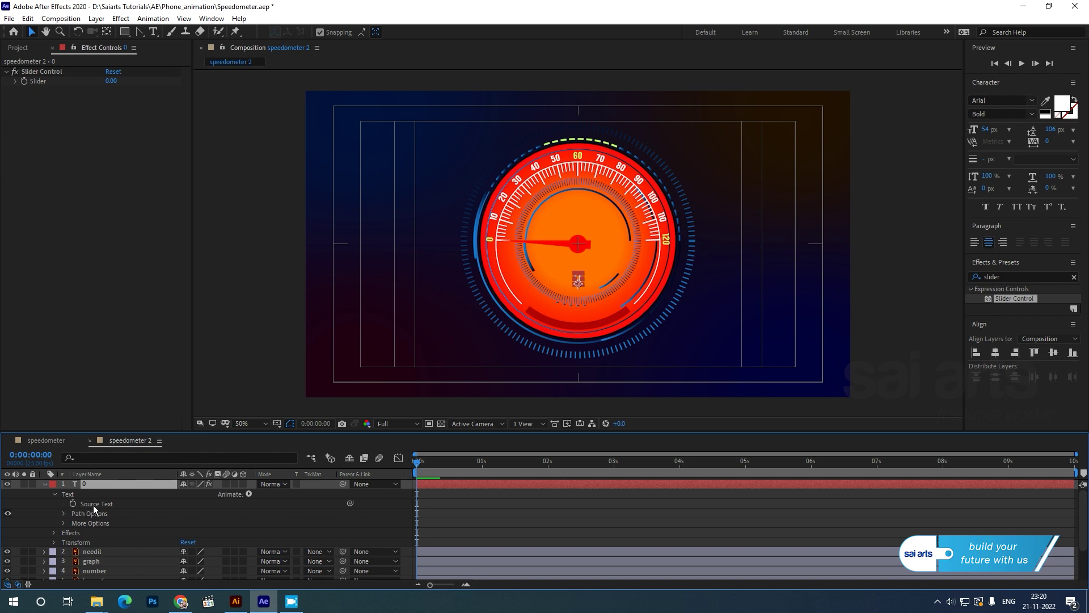
{"action": "left_click", "coordinate": [94, 505]}
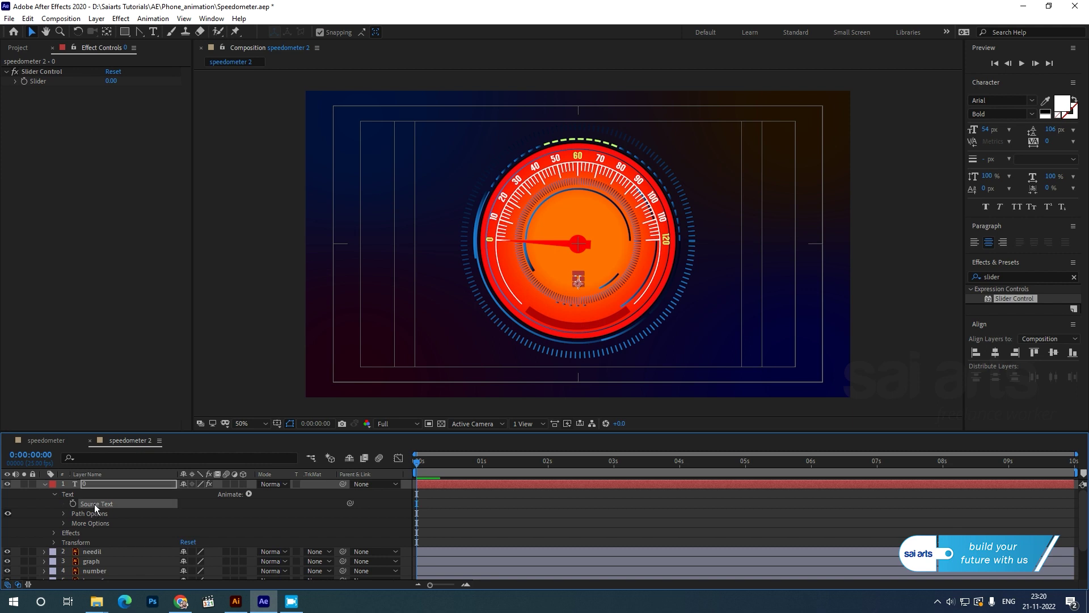
{"action": "left_click", "coordinate": [153, 19]}
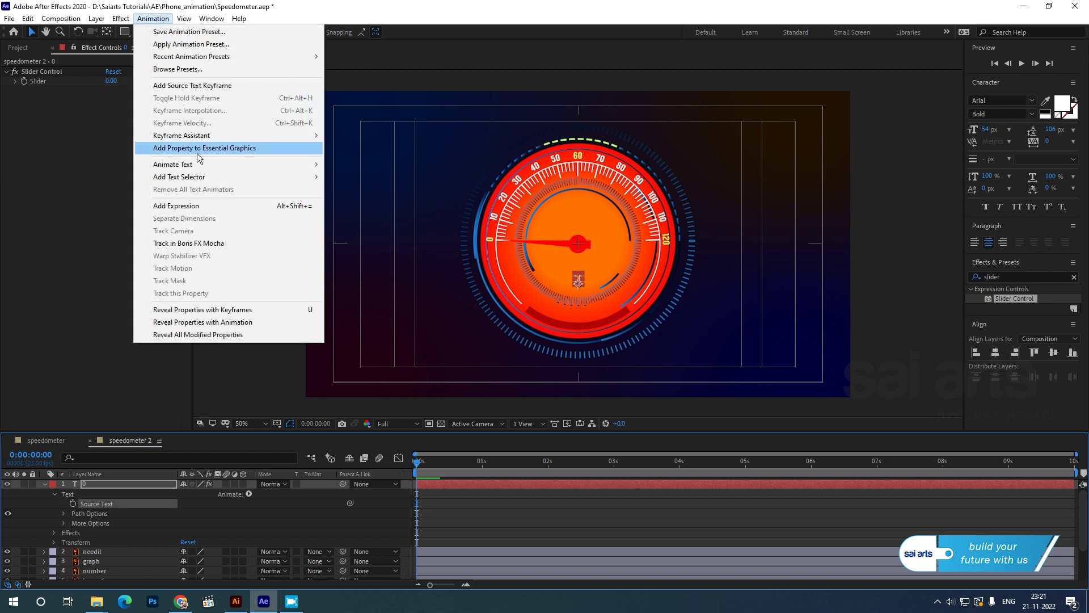
{"action": "left_click", "coordinate": [192, 206]}
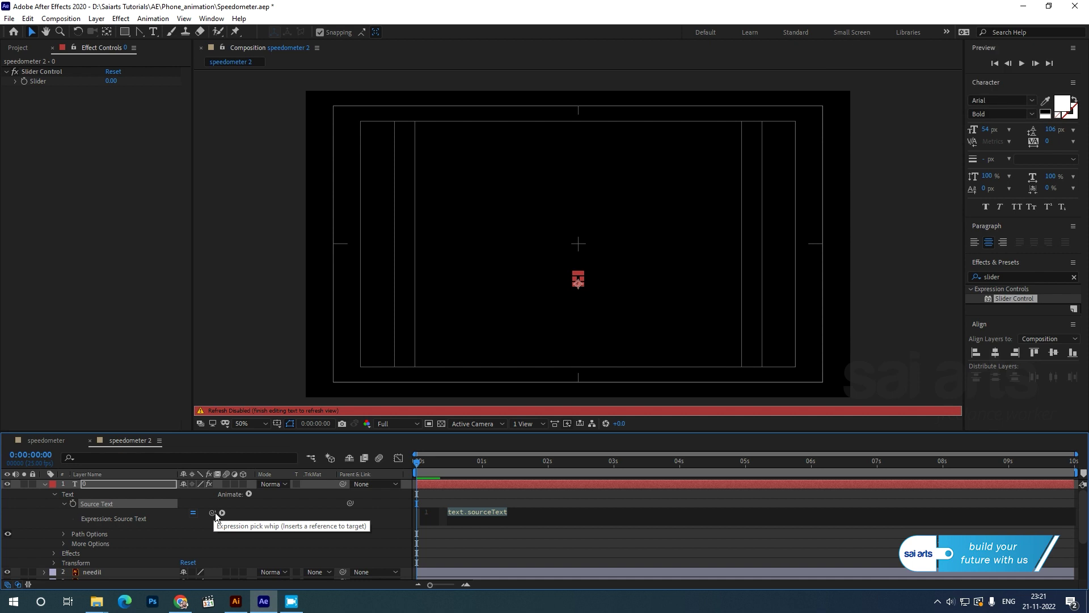
Pick-whip Source Text to the Slider, wrap it in Math.round(), commit, then collapse the layer.
{"action": "left_click_drag", "start_coordinate": [213, 513], "coordinate": [44, 85]}
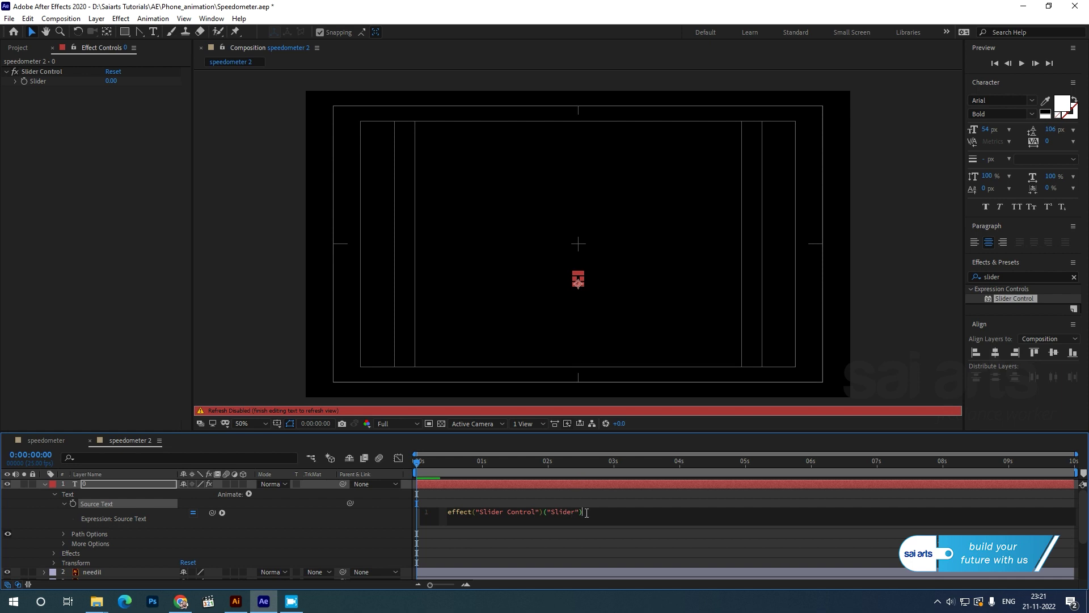
{"action": "left_click", "coordinate": [447, 512]}
{"action": "type", "text": "m"}
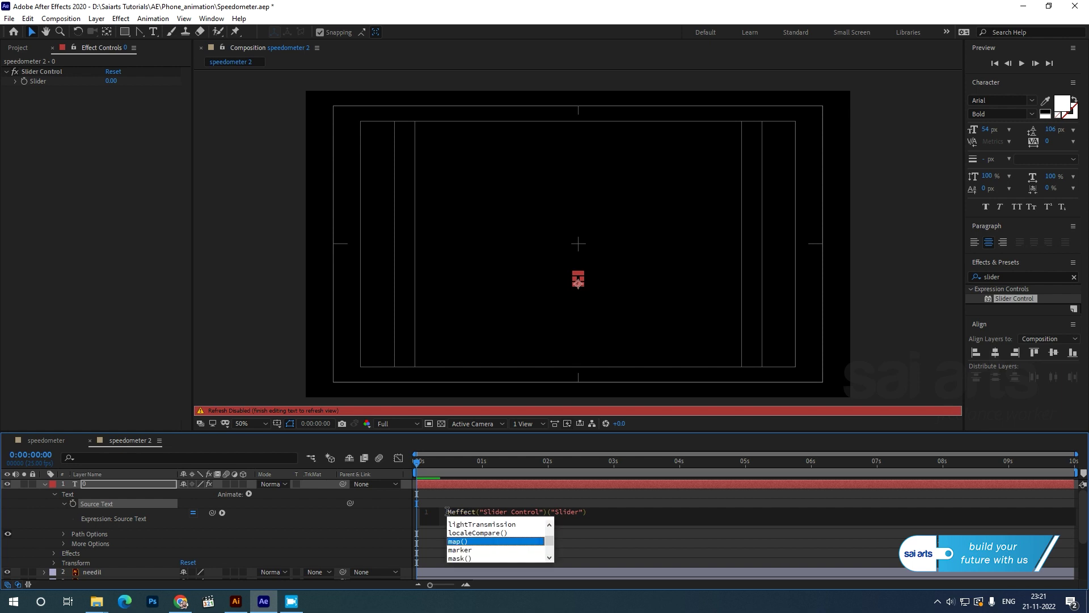
{"action": "type", "text": "ath"}
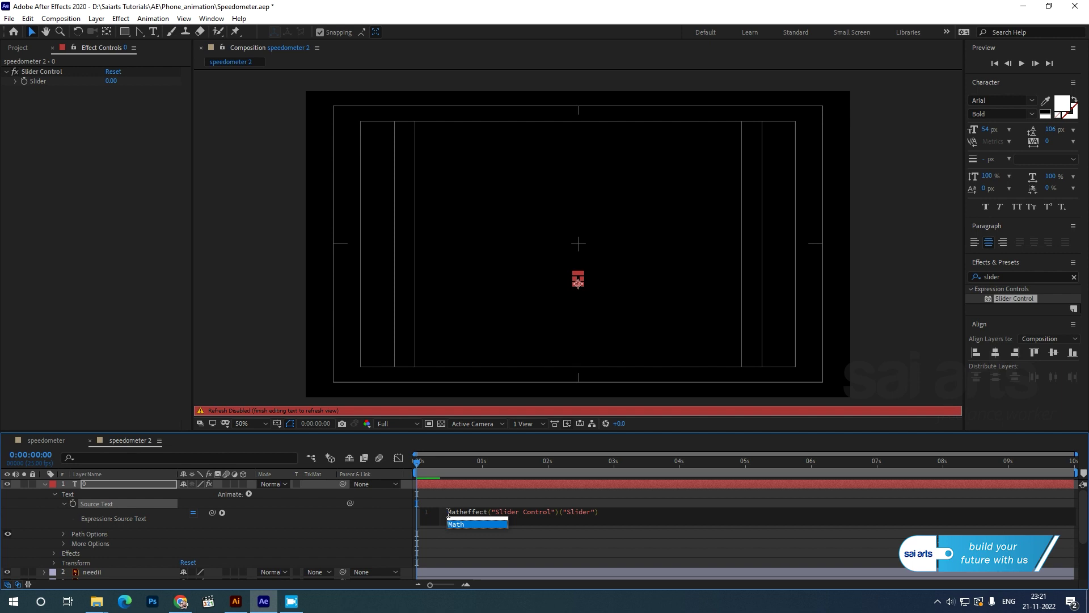
{"action": "type", "text": "."}
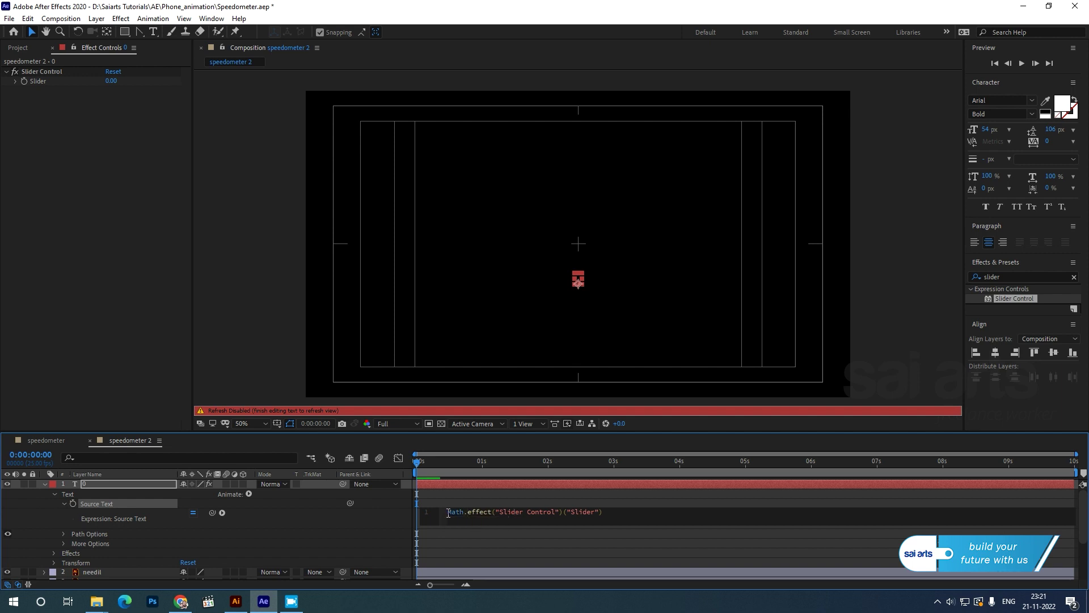
{"action": "type", "text": "round"}
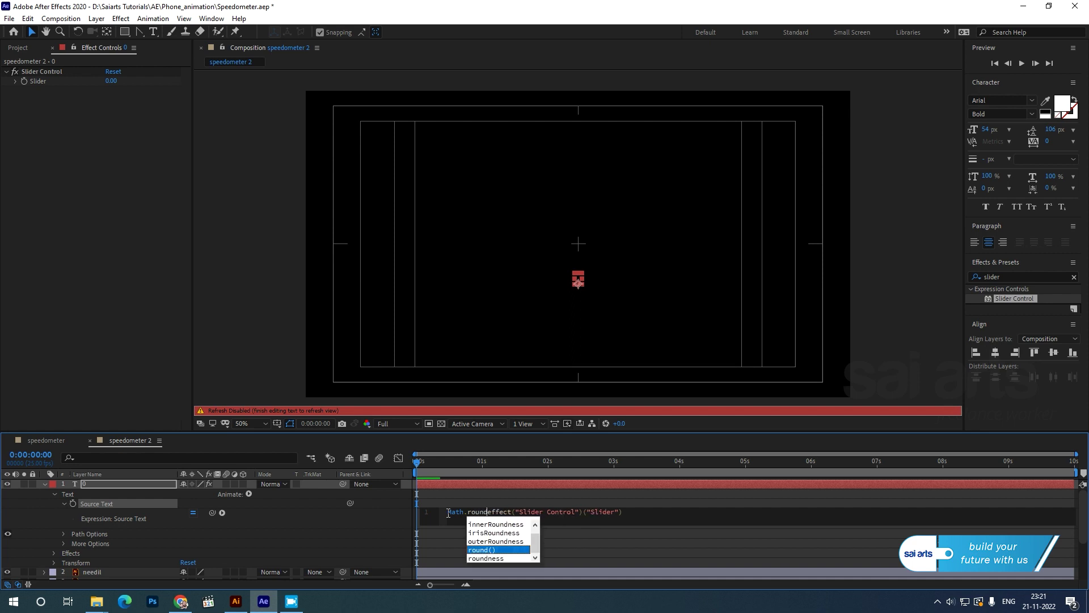
{"action": "key", "text": "Return"}
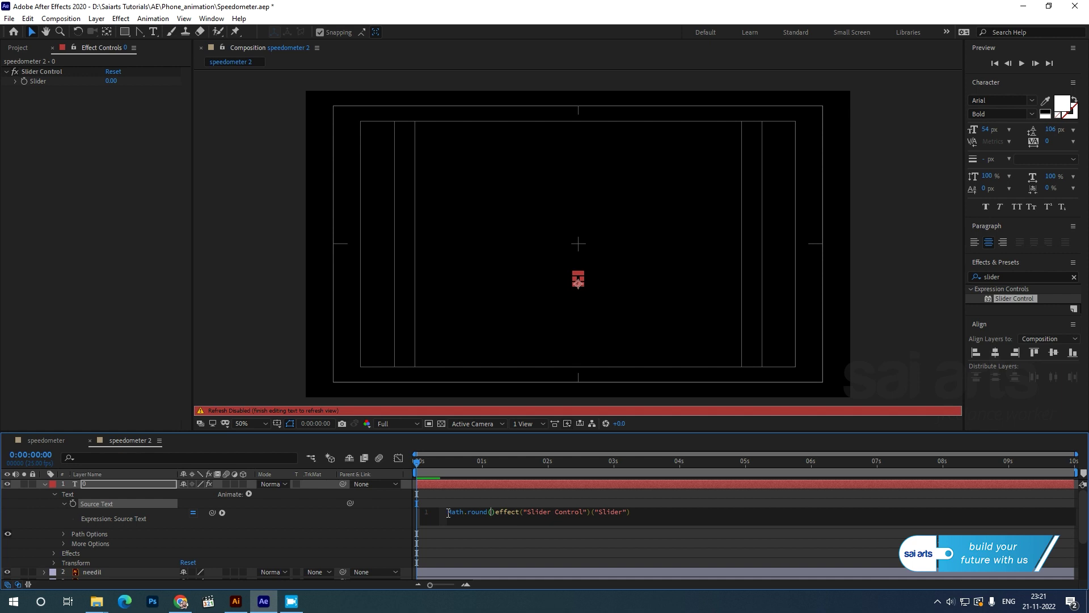
{"action": "key", "text": "Delete"}
{"action": "key", "text": "KP_Enter"}
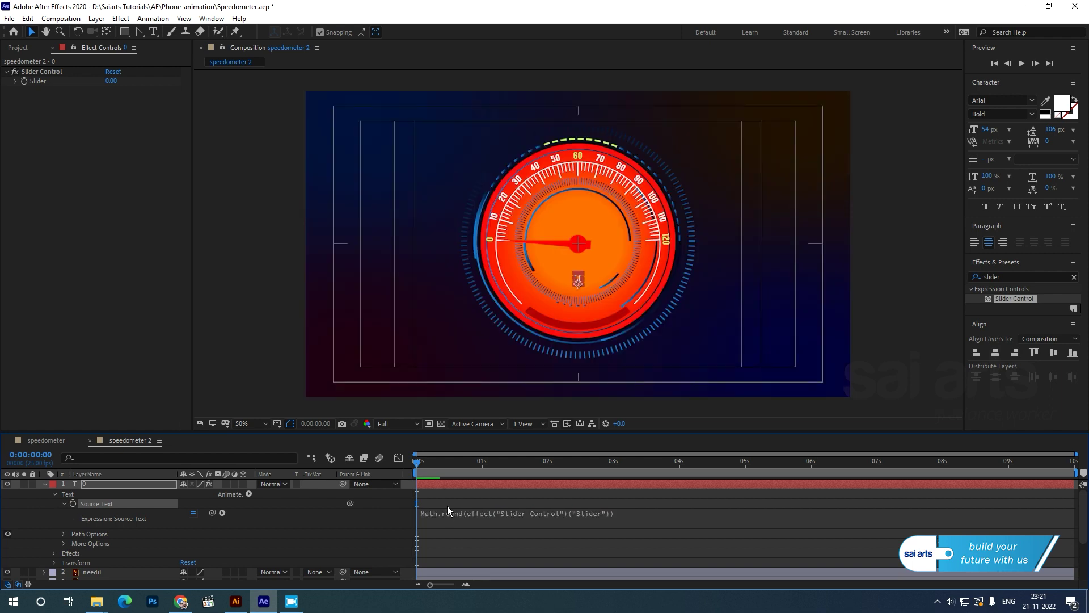
{"action": "left_click_drag", "start_coordinate": [421, 464], "coordinate": [398, 515]}
{"action": "left_click", "coordinate": [44, 485]}
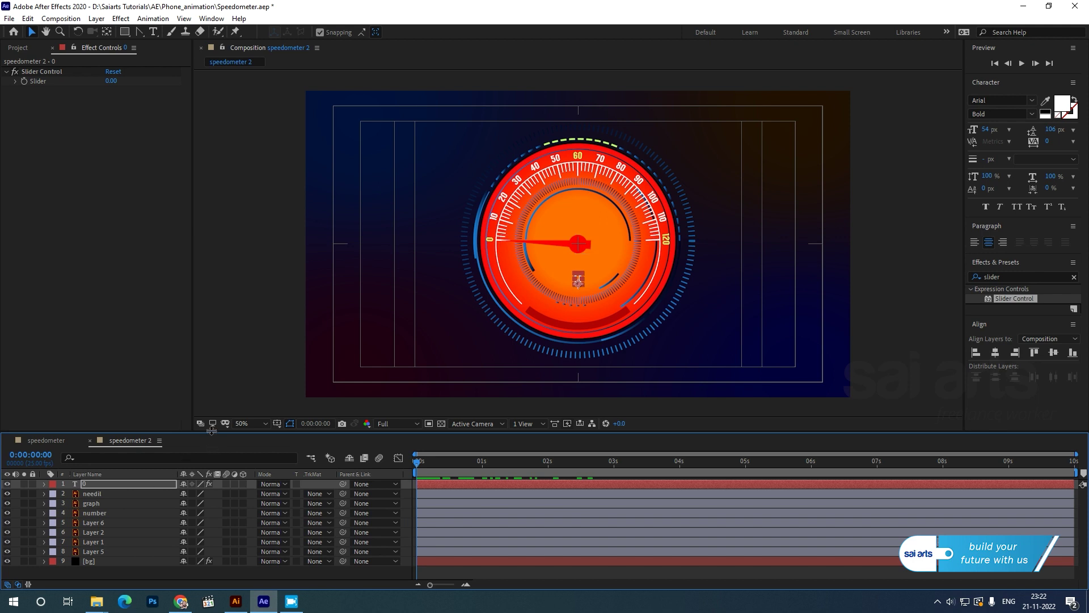
Make the timeline panel taller, turn the number layer's visibility back on, and deselect all.
{"action": "left_click_drag", "start_coordinate": [212, 435], "coordinate": [215, 412]}
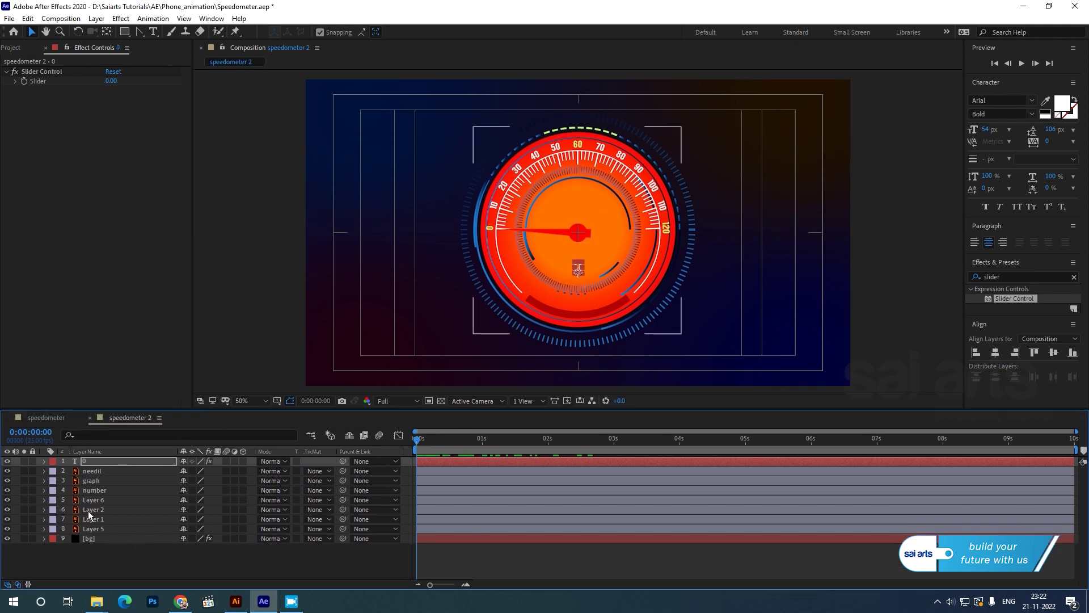
{"action": "left_click", "coordinate": [94, 490]}
{"action": "left_click", "coordinate": [7, 490]}
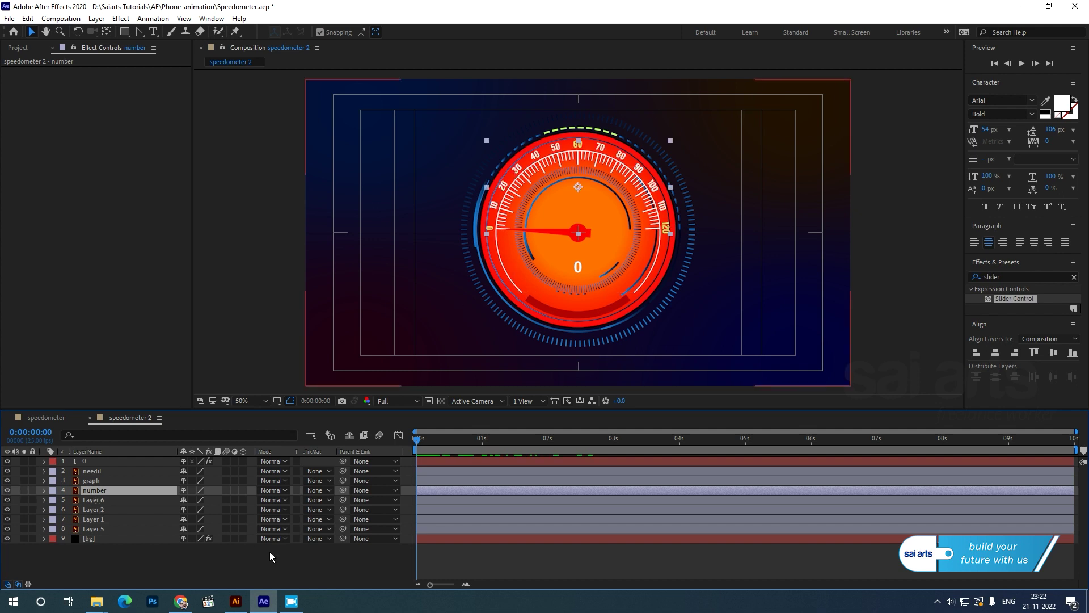
{"action": "left_click", "coordinate": [123, 556]}
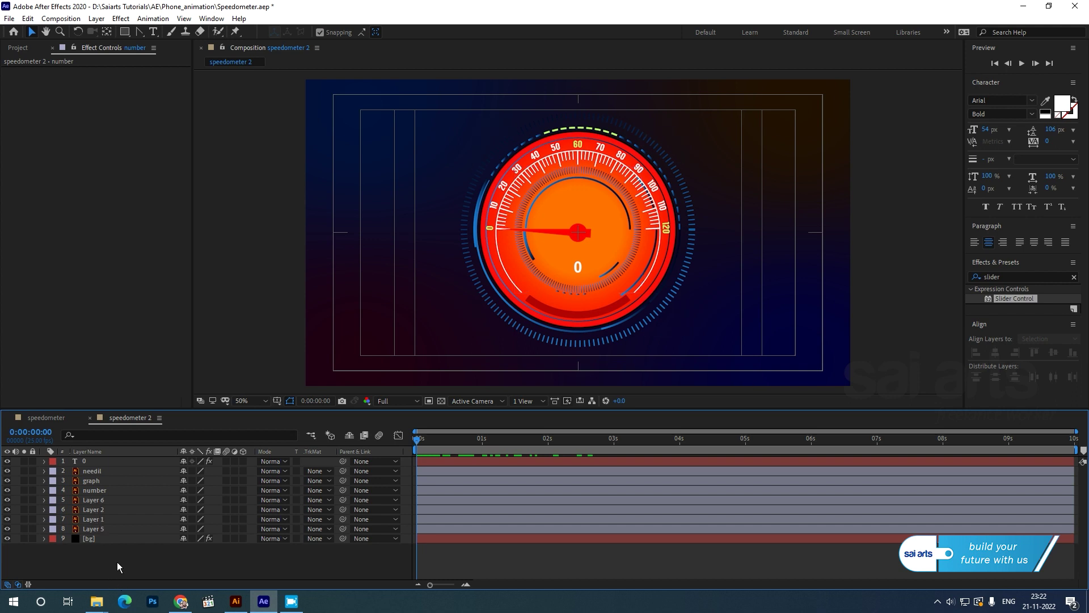
Choose the Pen Tool from the toolbar's drawing tools flyout.
{"action": "left_click", "coordinate": [140, 32]}
{"action": "left_click_drag", "start_coordinate": [141, 32], "coordinate": [175, 36]}
{"action": "left_click", "coordinate": [444, 32]}
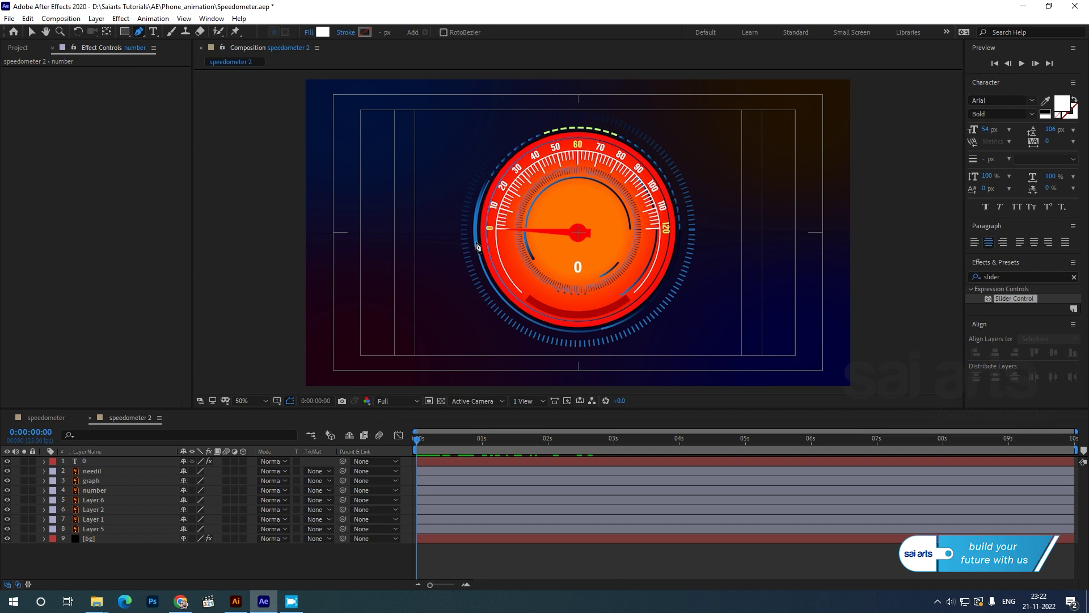
Pen-draw a closed trapezoid from needle height down to below the composition.
{"action": "left_click", "coordinate": [421, 232]}
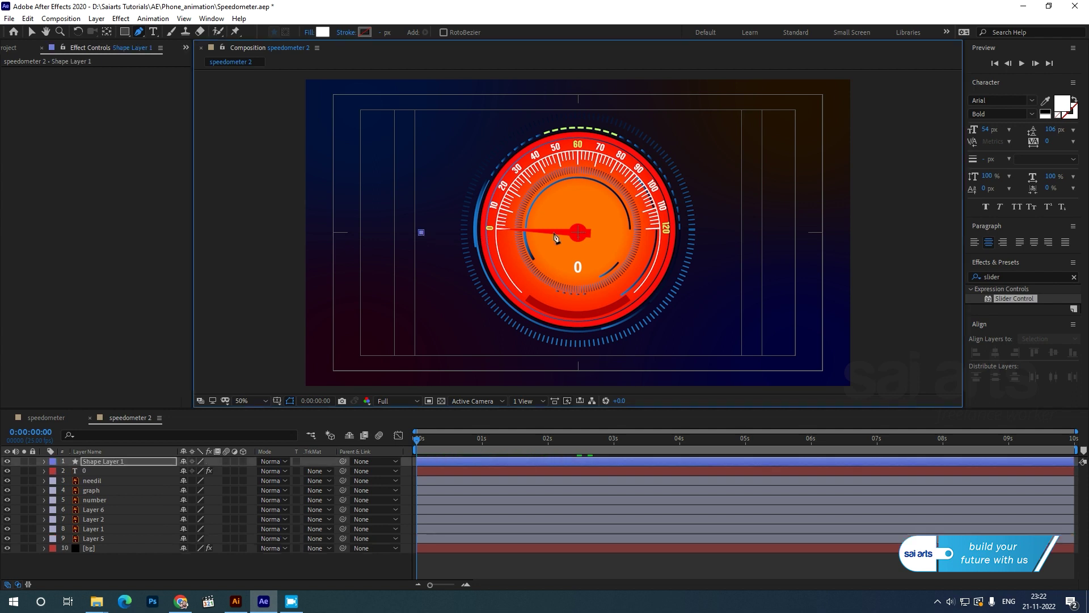
{"action": "left_click", "coordinate": [578, 233]}
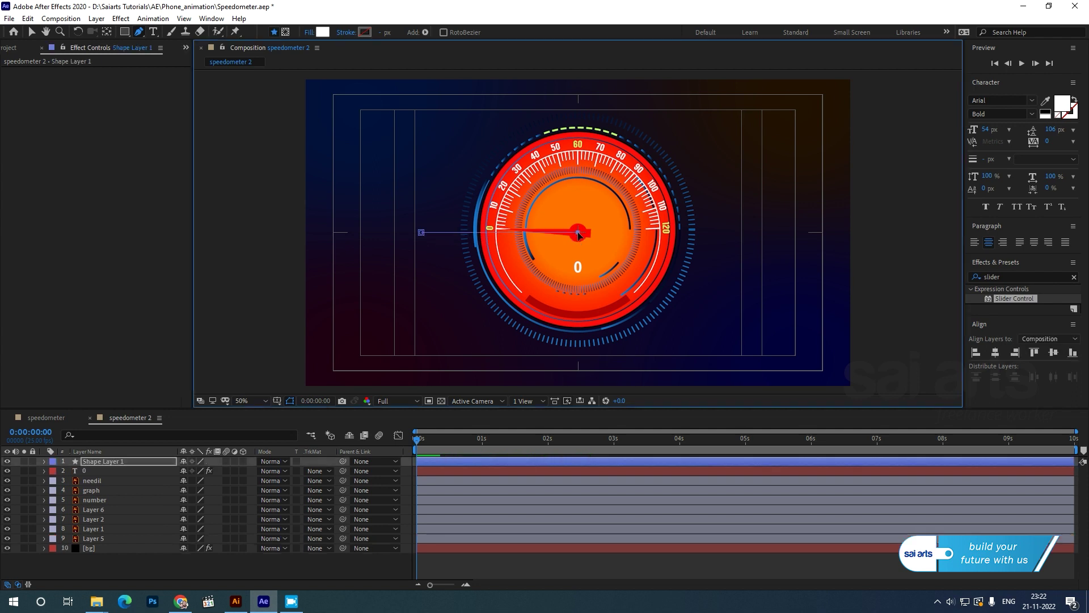
{"action": "left_click", "coordinate": [749, 232]}
{"action": "key", "text": "space"}
{"action": "left_click_drag", "start_coordinate": [806, 405], "coordinate": [799, 354]}
{"action": "left_click", "coordinate": [798, 349]}
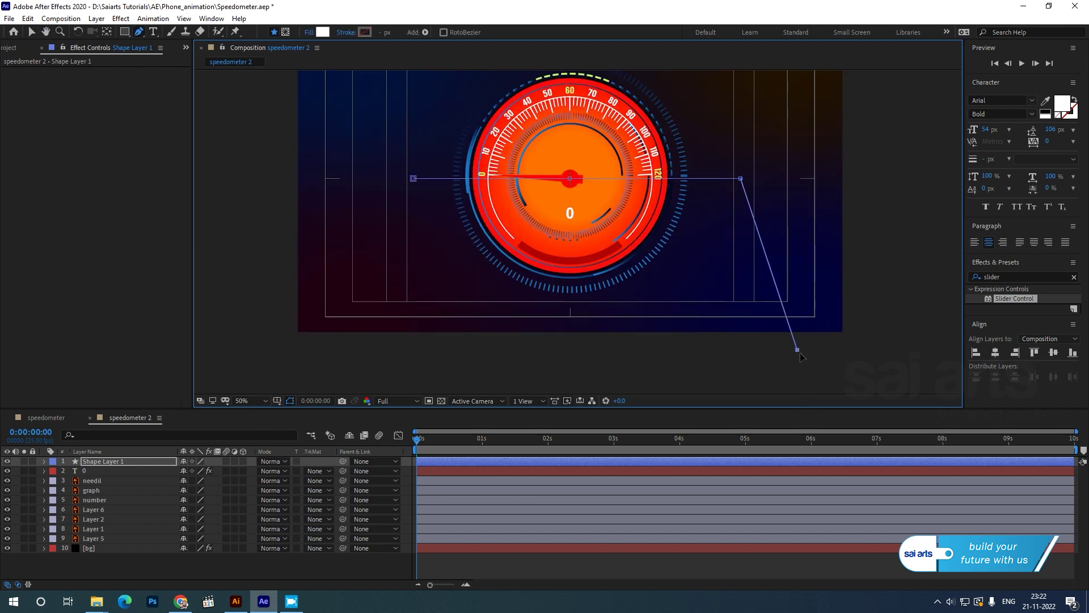
{"action": "left_click", "coordinate": [308, 357]}
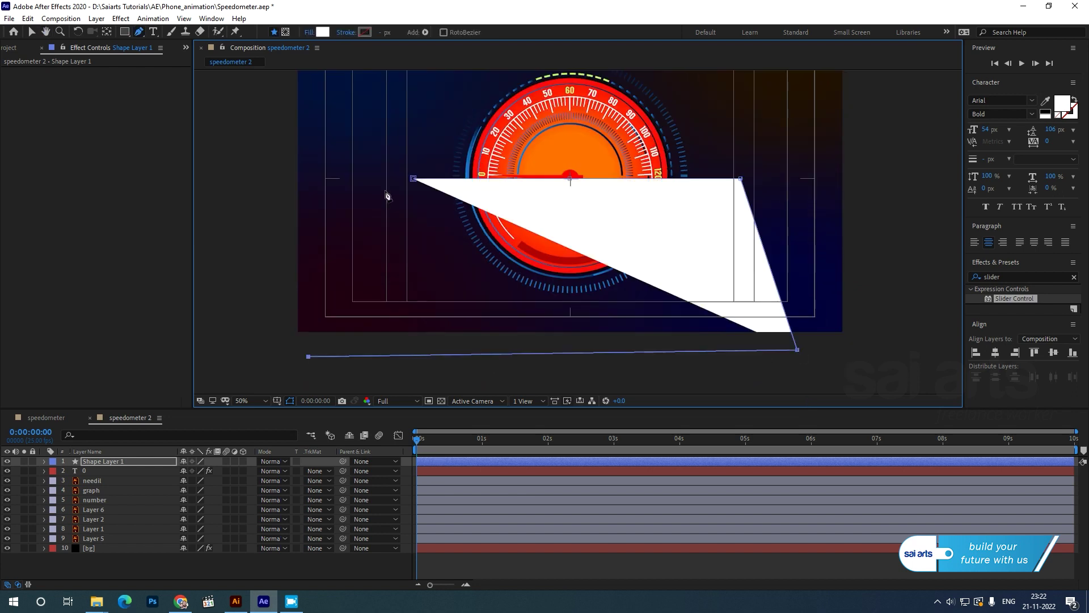
{"action": "left_click", "coordinate": [414, 179]}
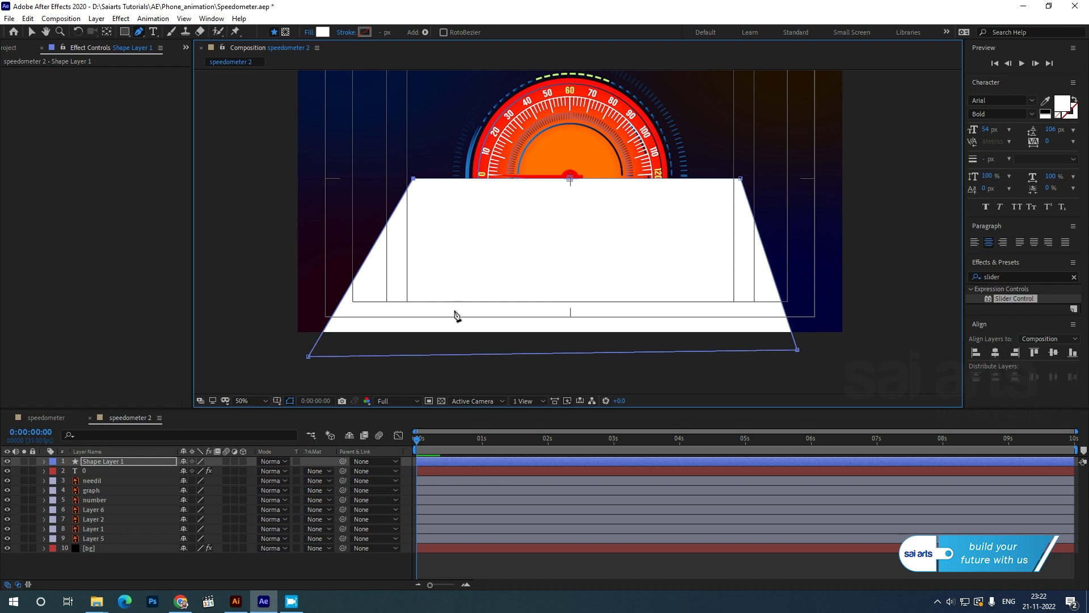
Rename Shape Layer 1 to 'mask'.
{"action": "left_click", "coordinate": [104, 463]}
{"action": "right_click", "coordinate": [106, 461]}
{"action": "left_click", "coordinate": [155, 441]}
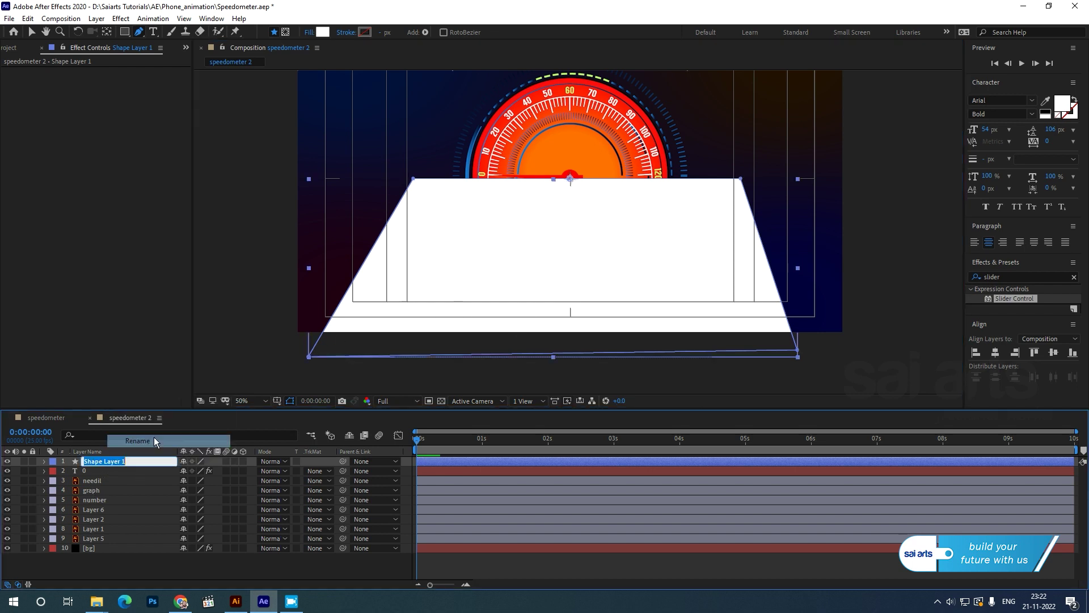
{"action": "type", "text": "mask"}
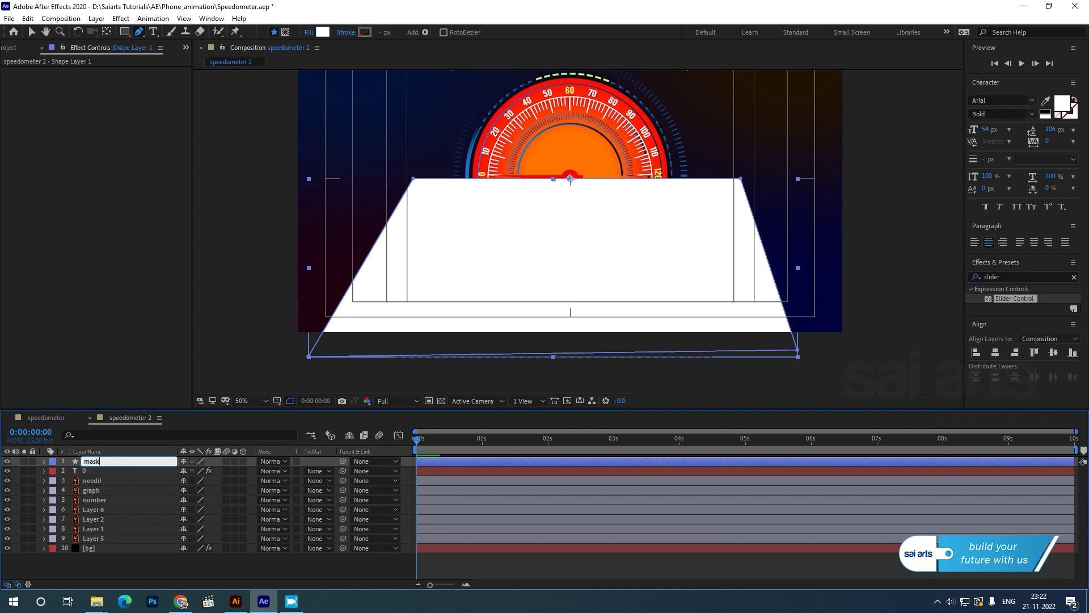
{"action": "key", "text": "Return"}
Move mask below graph and set number's track matte to Alpha Matte 'mask'.
{"action": "left_click_drag", "start_coordinate": [96, 461], "coordinate": [136, 498]}
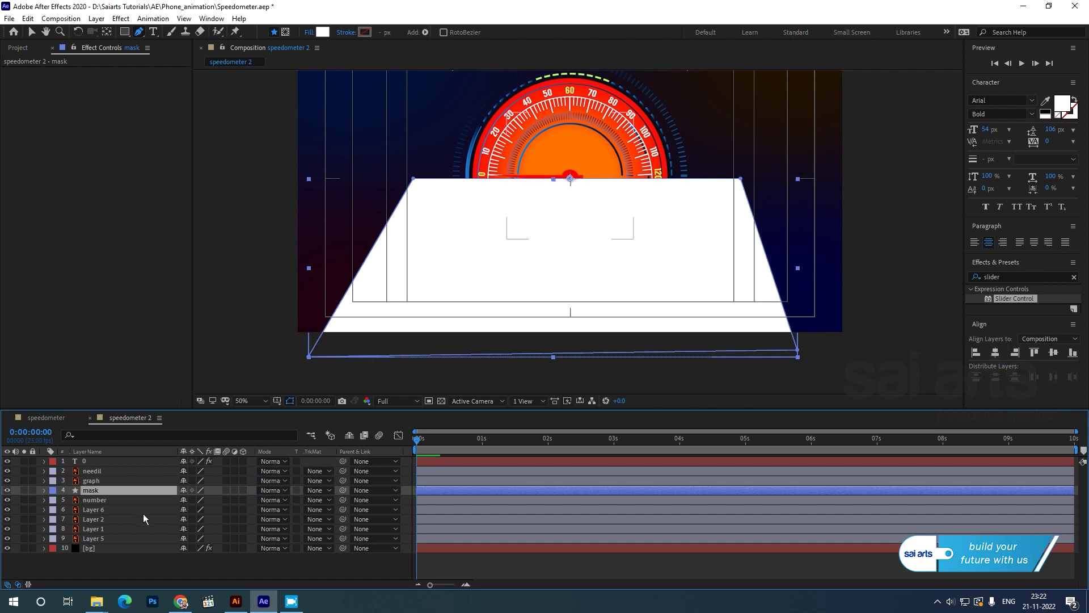
{"action": "left_click", "coordinate": [95, 502]}
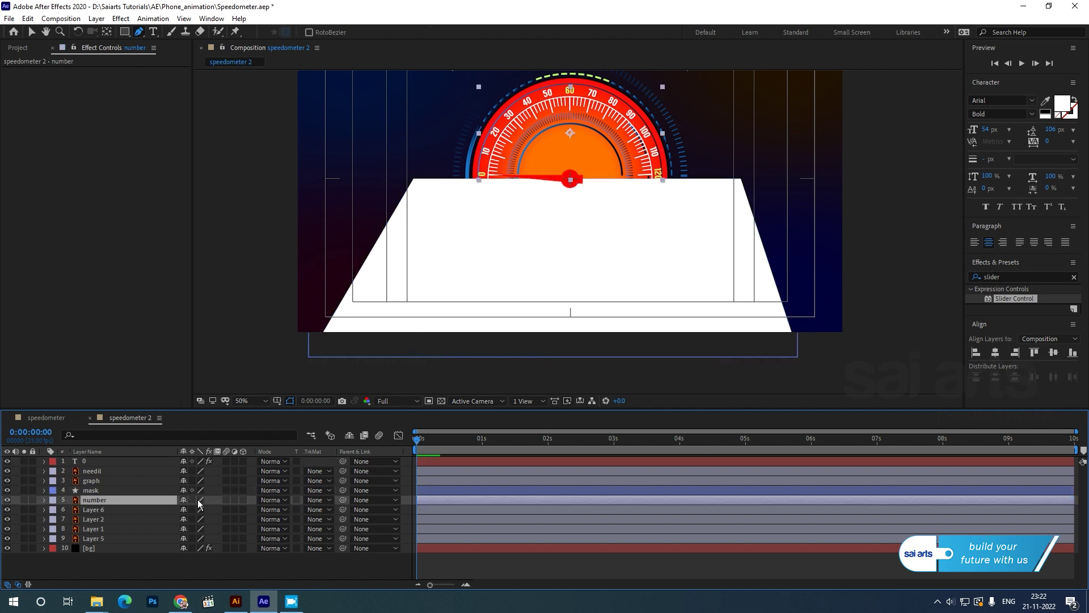
{"action": "left_click", "coordinate": [330, 498]}
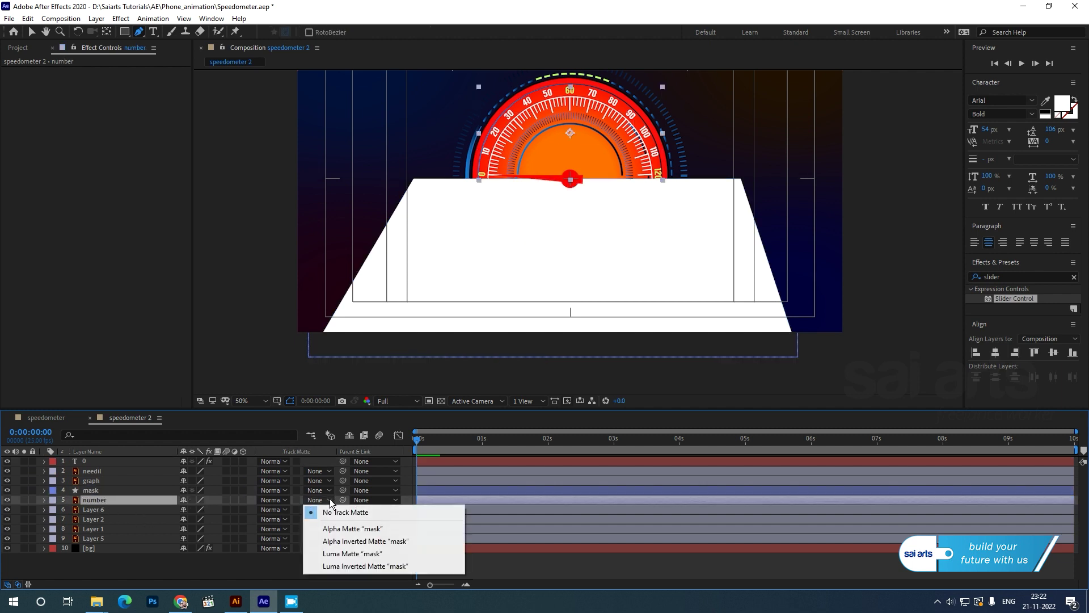
{"action": "left_click", "coordinate": [337, 529]}
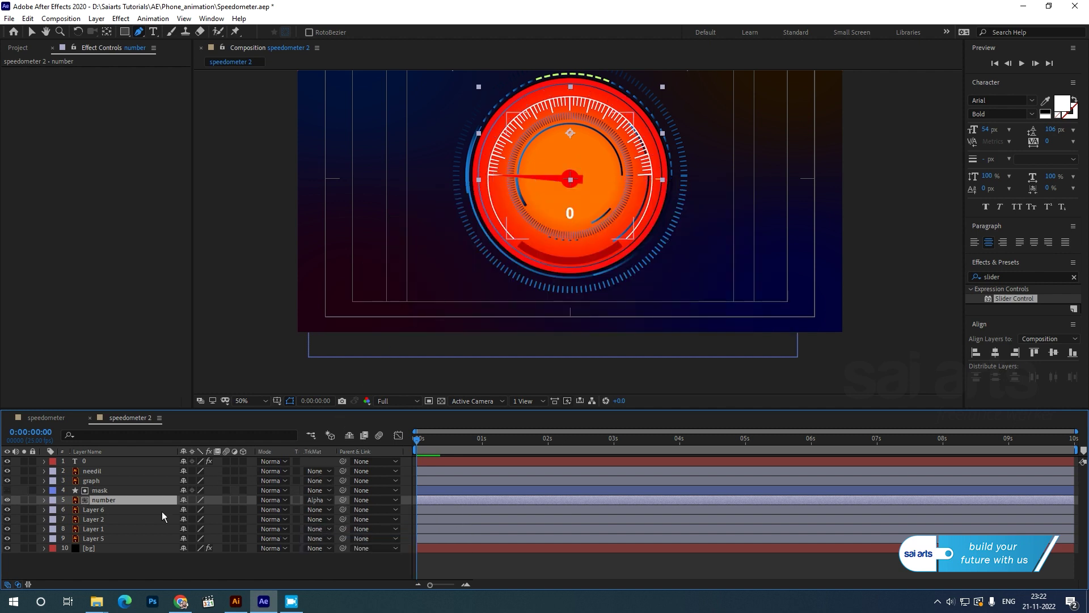
Parent mask to needil and scrub to check it rotates with the needle.
{"action": "left_click", "coordinate": [105, 491]}
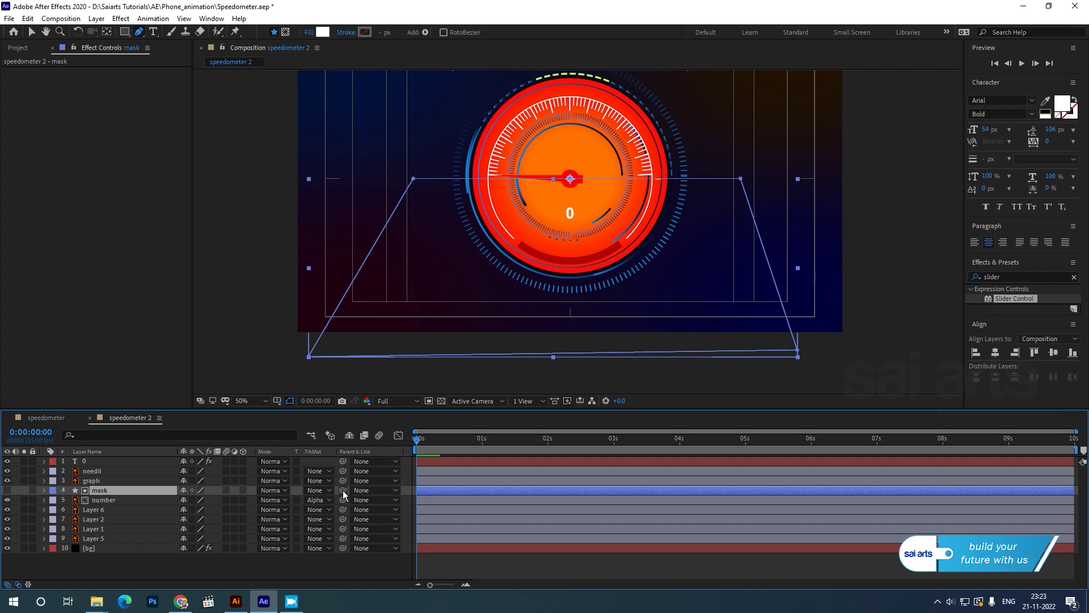
{"action": "left_click_drag", "start_coordinate": [343, 490], "coordinate": [94, 472]}
{"action": "left_click", "coordinate": [429, 441]}
{"action": "left_click_drag", "start_coordinate": [428, 442], "coordinate": [406, 470]}
{"action": "mouse_move", "coordinate": [431, 443]}
{"action": "left_mouse_down"}
{"action": "mouse_move", "coordinate": [509, 441]}
{"action": "mouse_move", "coordinate": [418, 441]}
{"action": "left_mouse_up"}
{"action": "left_click", "coordinate": [100, 463]}
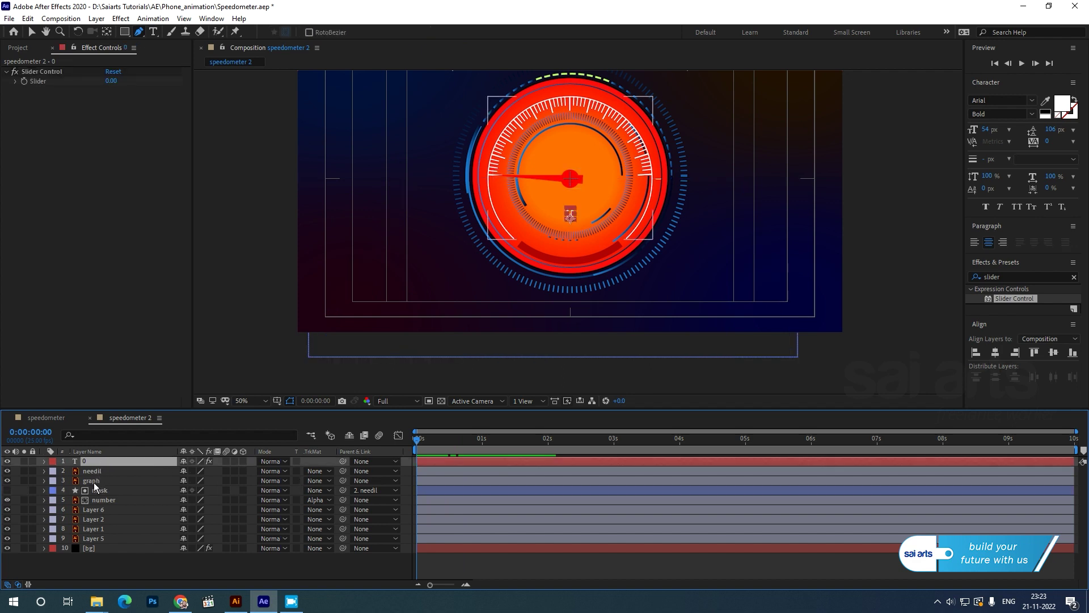
Reveal needil's Rotation keyframes with U and bring up layer 0's Slider Control.
{"action": "left_click", "coordinate": [91, 482]}
{"action": "left_click", "coordinate": [92, 471]}
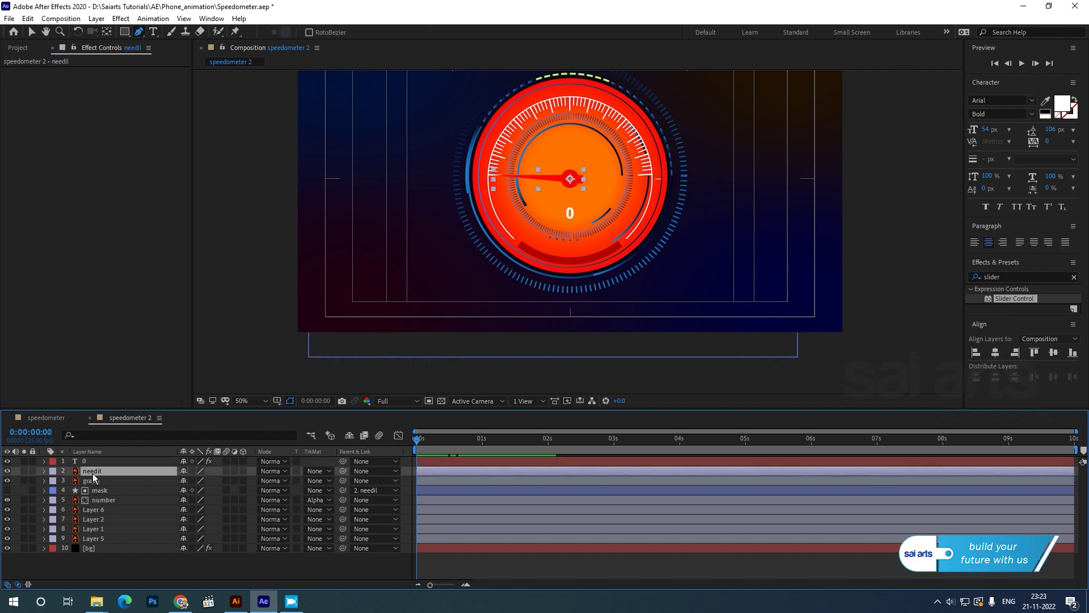
{"action": "key", "text": "u"}
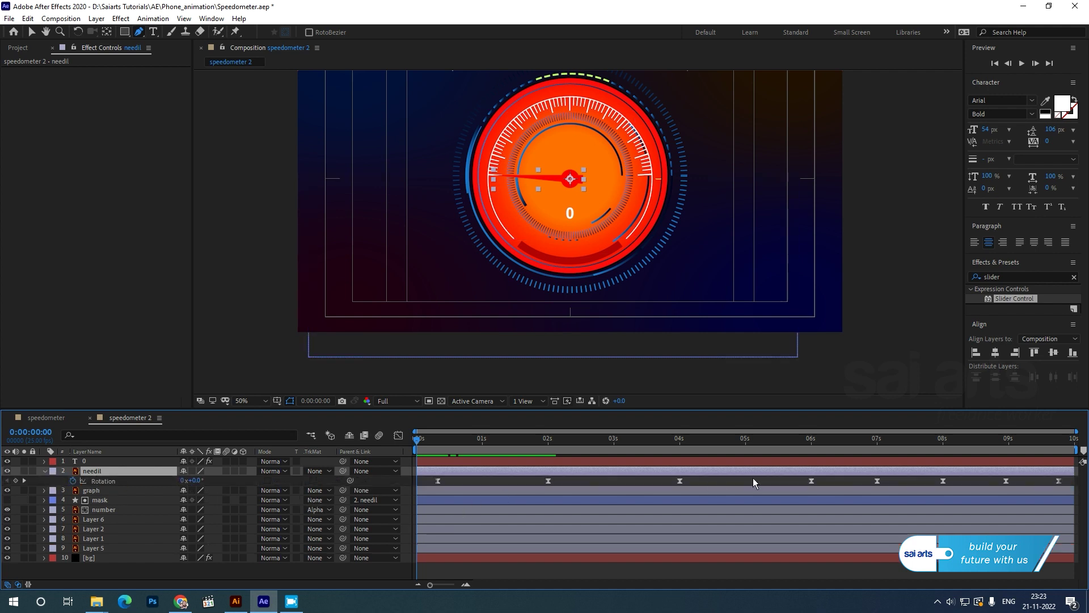
{"action": "left_click", "coordinate": [88, 462]}
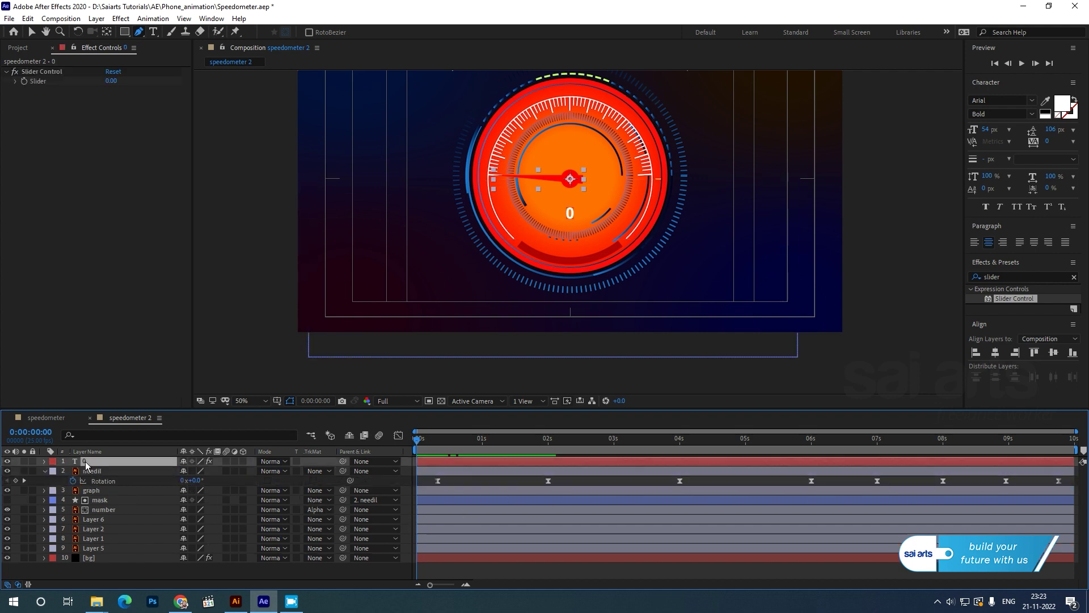
{"action": "left_click", "coordinate": [16, 484]}
{"action": "left_click", "coordinate": [24, 481]}
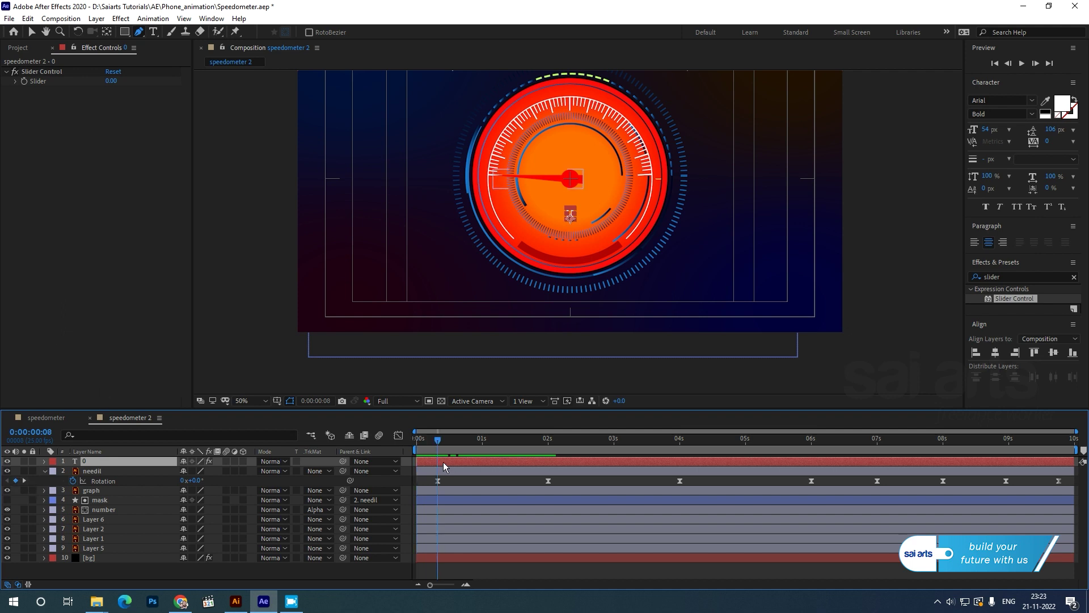
{"action": "left_click", "coordinate": [26, 84]}
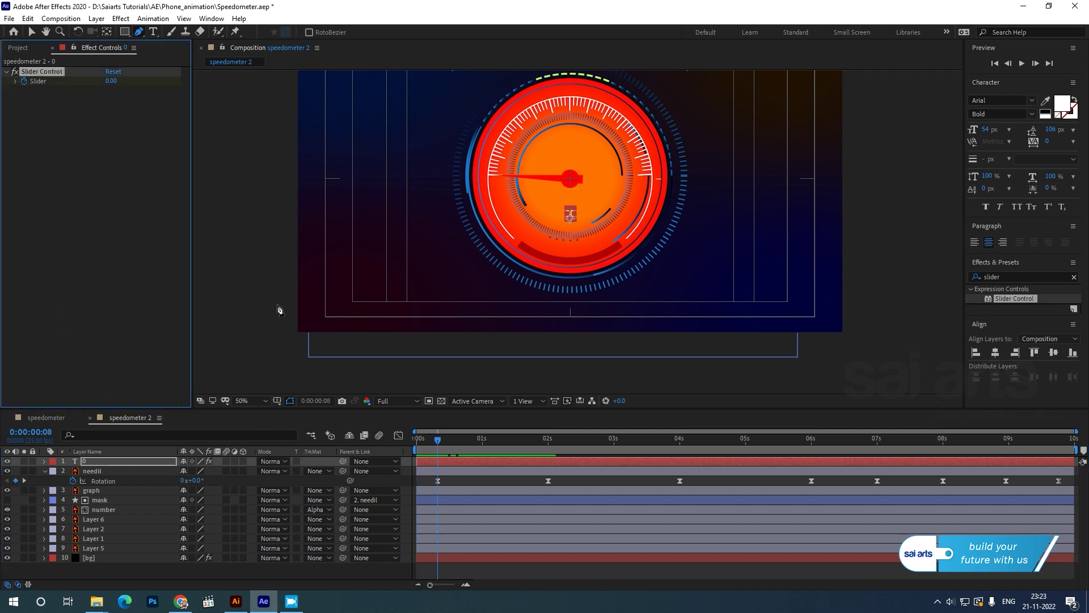
Key the Slider to 40 at 2 seconds and 5 at 4 seconds.
{"action": "left_click", "coordinate": [15, 482]}
{"action": "left_click", "coordinate": [24, 481]}
{"action": "left_click_drag", "start_coordinate": [110, 81], "coordinate": [135, 83]}
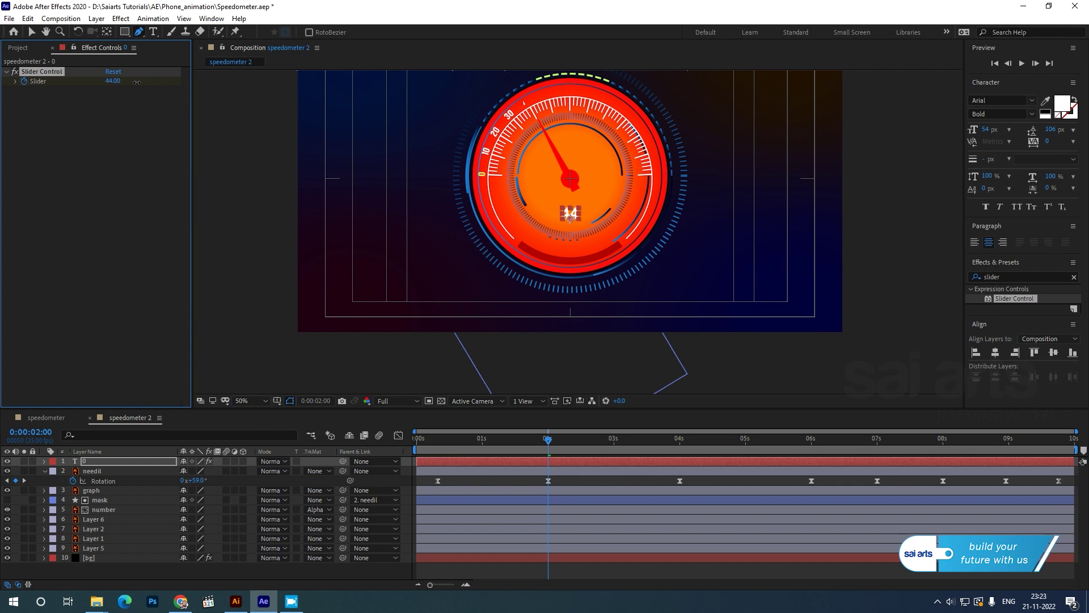
{"action": "left_click", "coordinate": [122, 82]}
{"action": "type", "text": "1"}
{"action": "type", "text": "0"}
{"action": "key", "text": "Return"}
{"action": "left_click", "coordinate": [25, 481]}
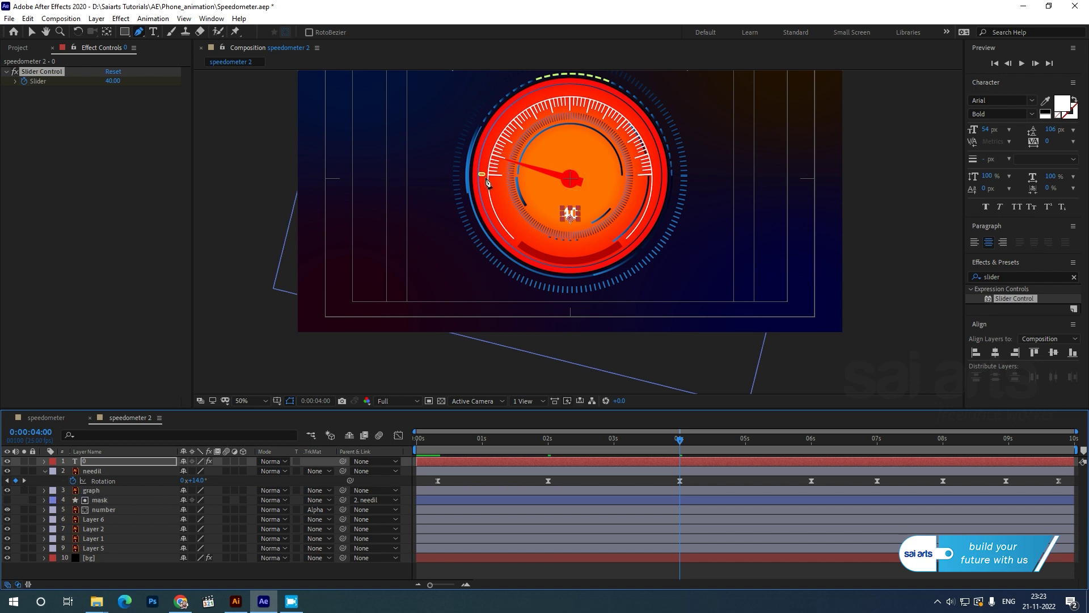
{"action": "left_click", "coordinate": [113, 80]}
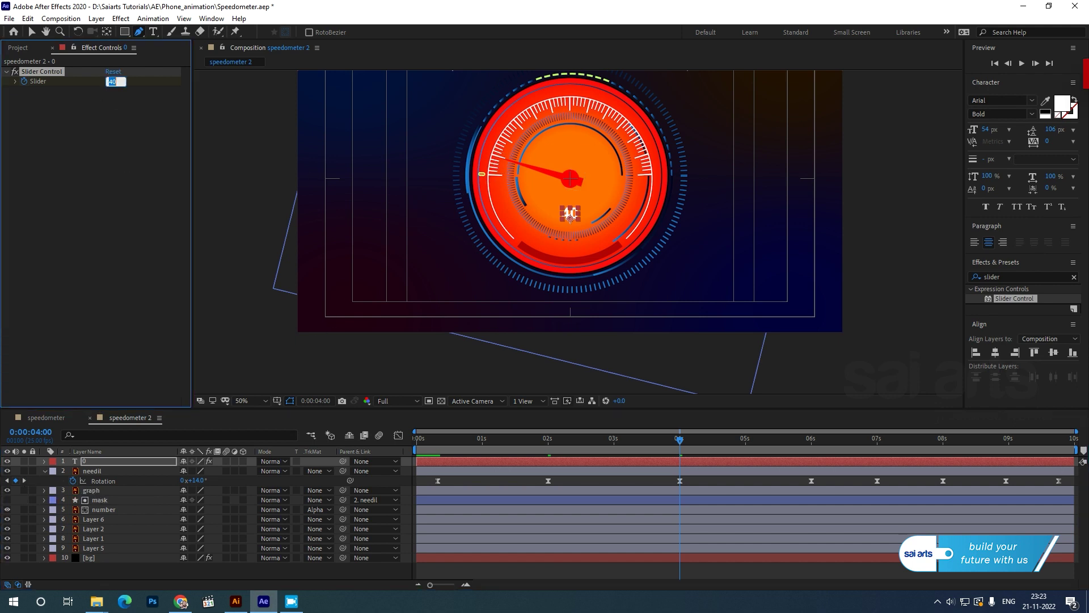
{"action": "type", "text": "5"}
{"action": "key", "text": "Return"}
Key the Slider to 63 at 6 seconds, 30 at 7 seconds and 110 at 8 seconds.
{"action": "key", "text": "k"}
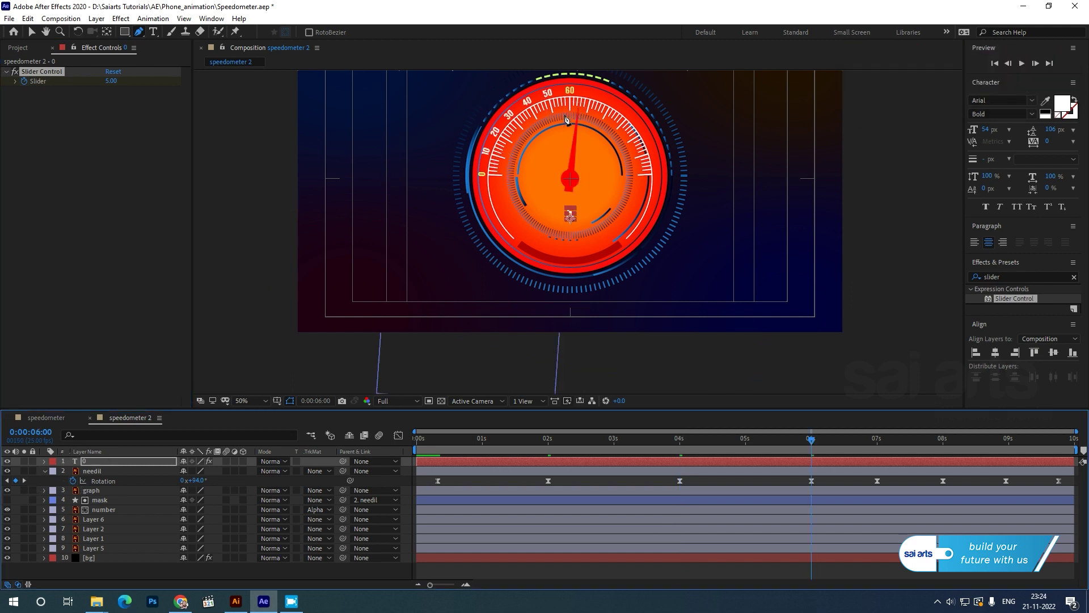
{"action": "left_click", "coordinate": [112, 81]}
{"action": "key", "text": "Return"}
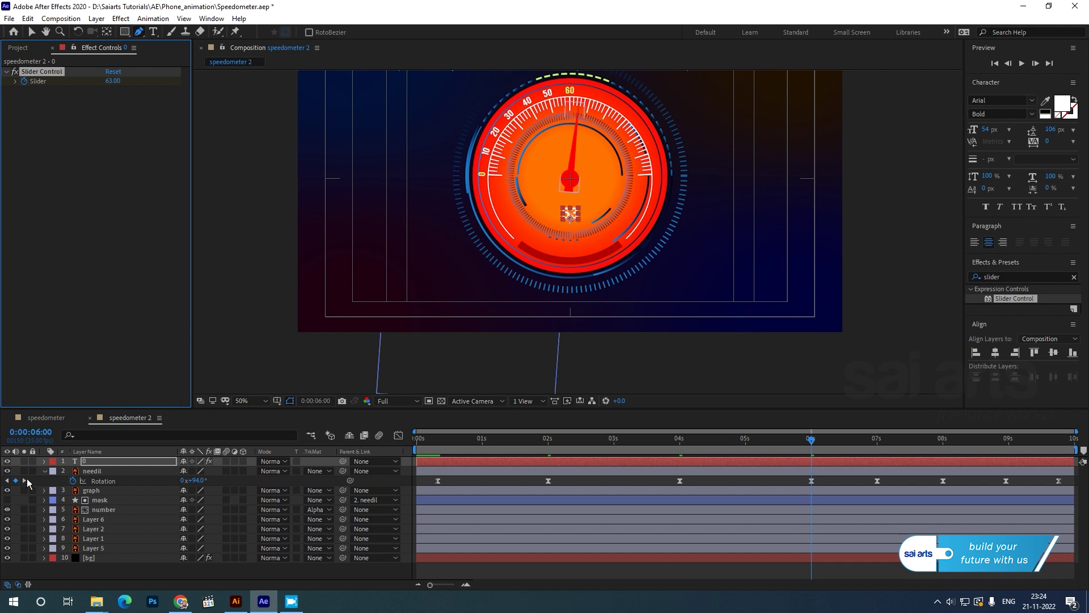
{"action": "left_click", "coordinate": [25, 481]}
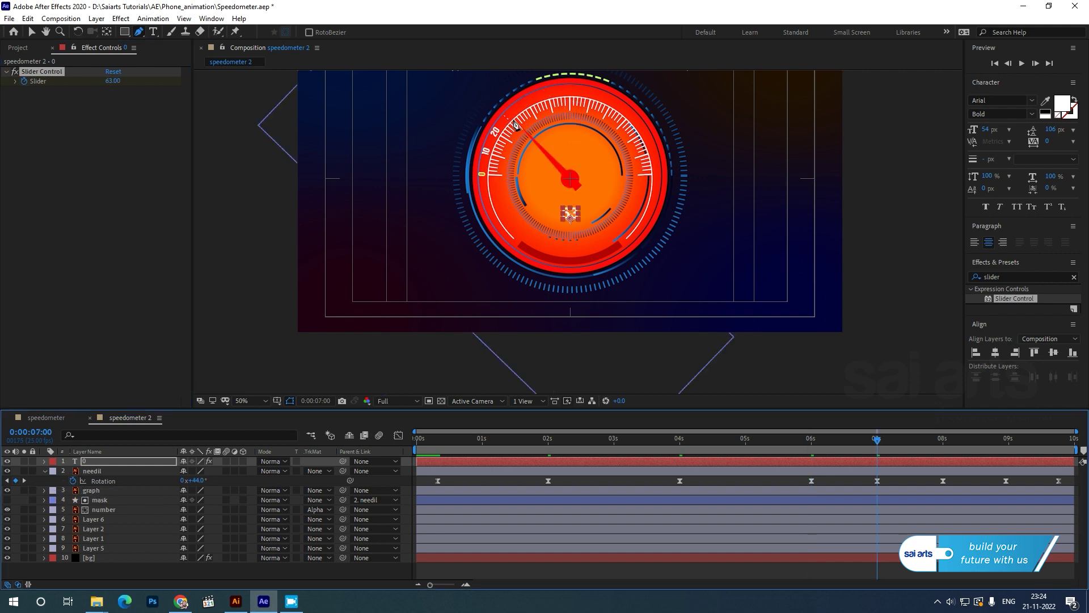
{"action": "left_click", "coordinate": [112, 83]}
{"action": "type", "text": "30"}
{"action": "key", "text": "Return"}
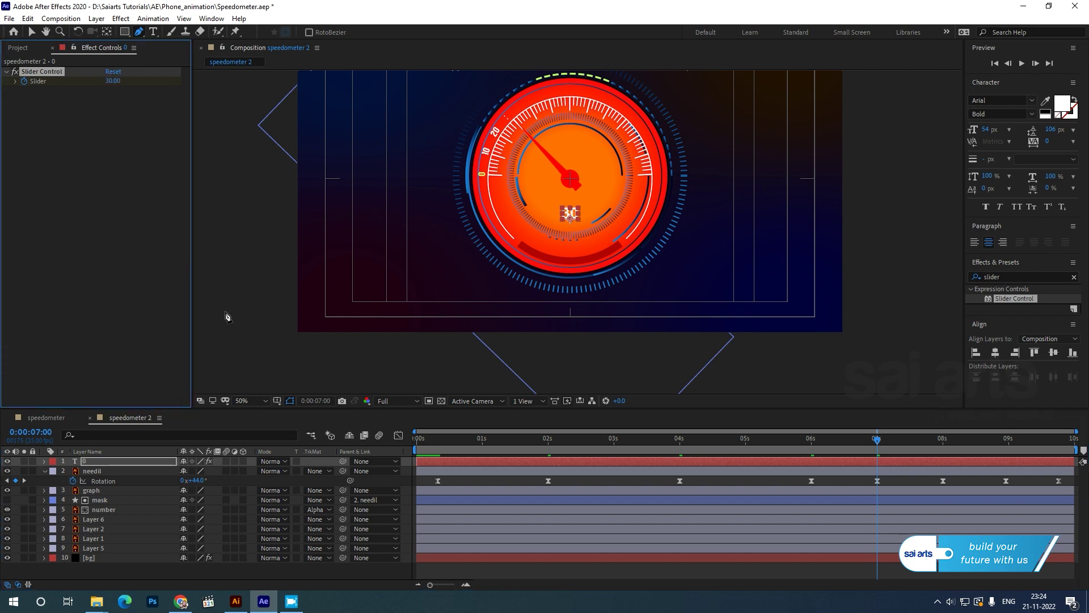
{"action": "left_click", "coordinate": [24, 479]}
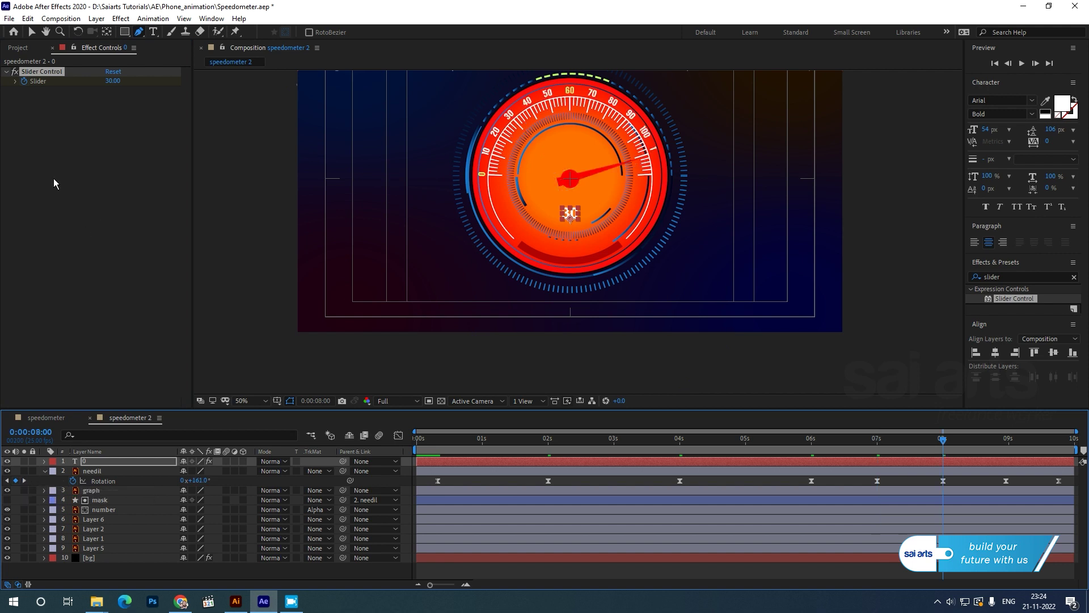
{"action": "left_click", "coordinate": [112, 81]}
{"action": "key", "text": "Return"}
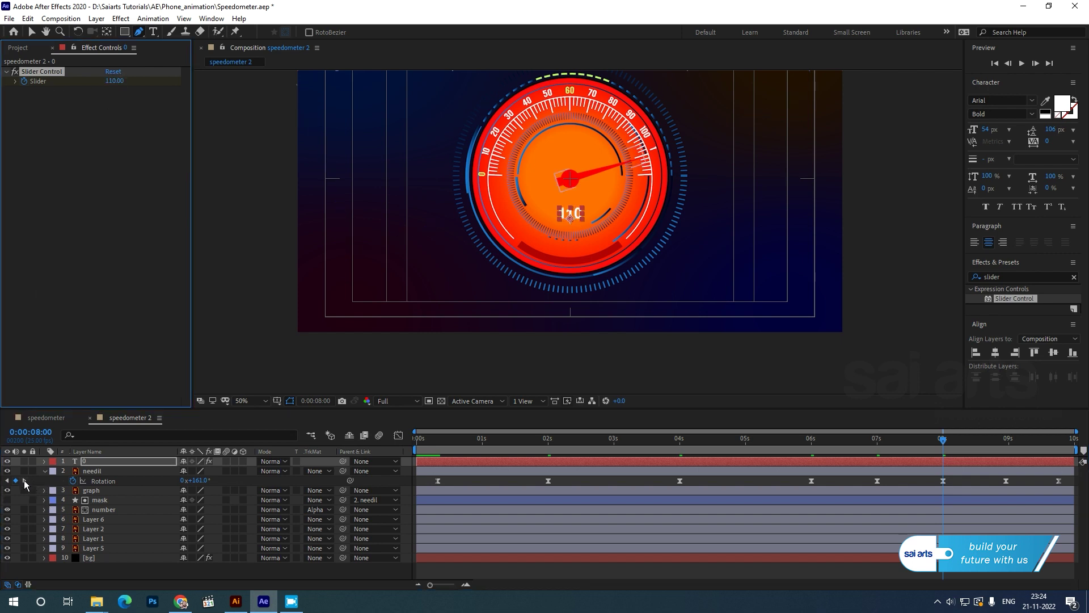
Key the Slider to 84 at 0:00:08:24 and 120 at 0:00:09:19, then select needil.
{"action": "left_click", "coordinate": [24, 481]}
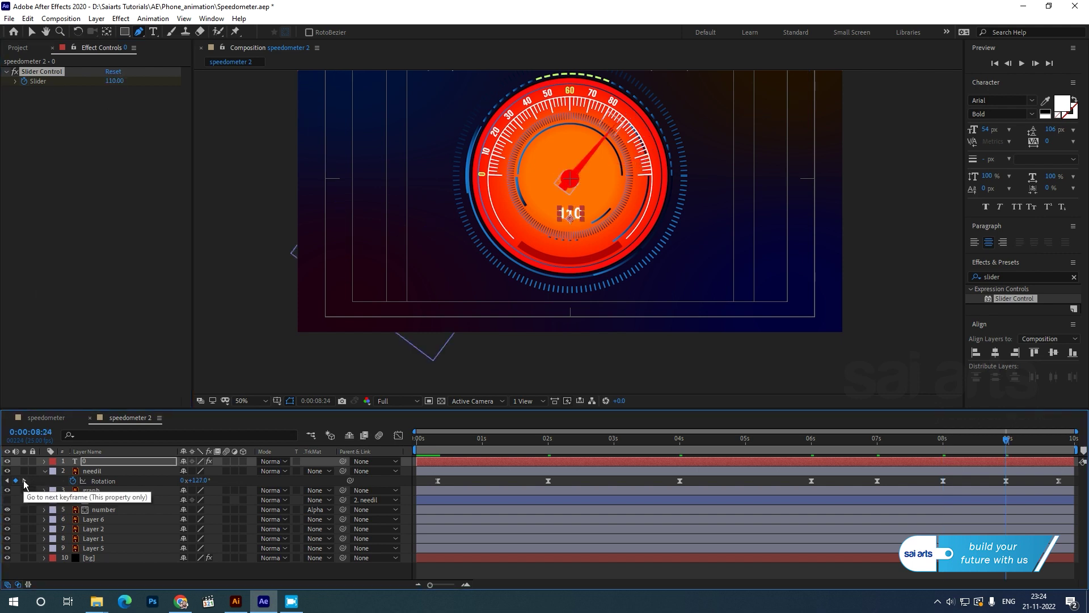
{"action": "left_click", "coordinate": [114, 81]}
{"action": "key", "text": "Return"}
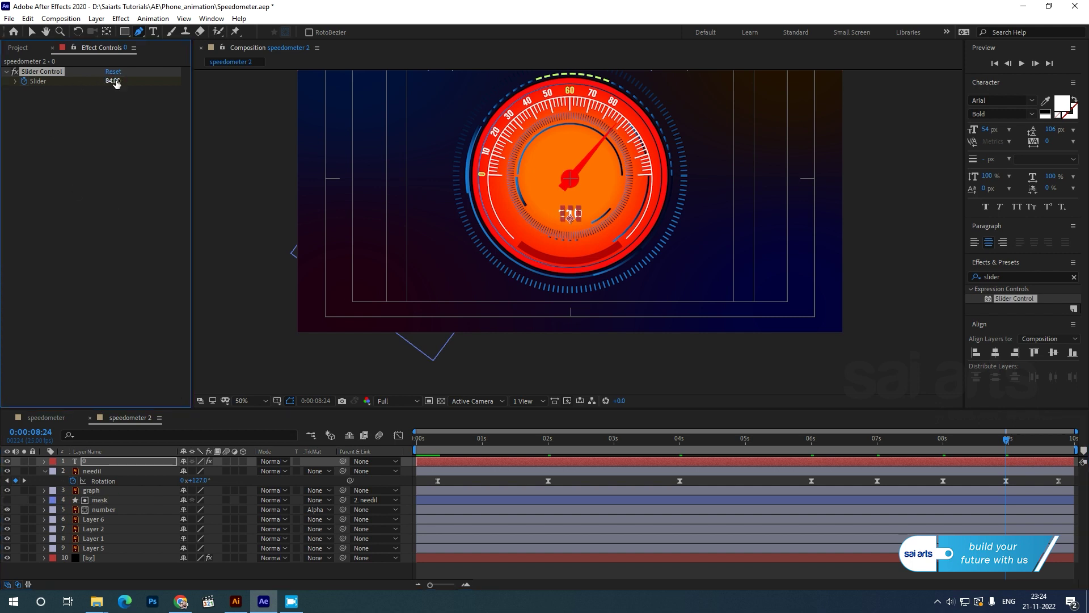
{"action": "left_click", "coordinate": [25, 480]}
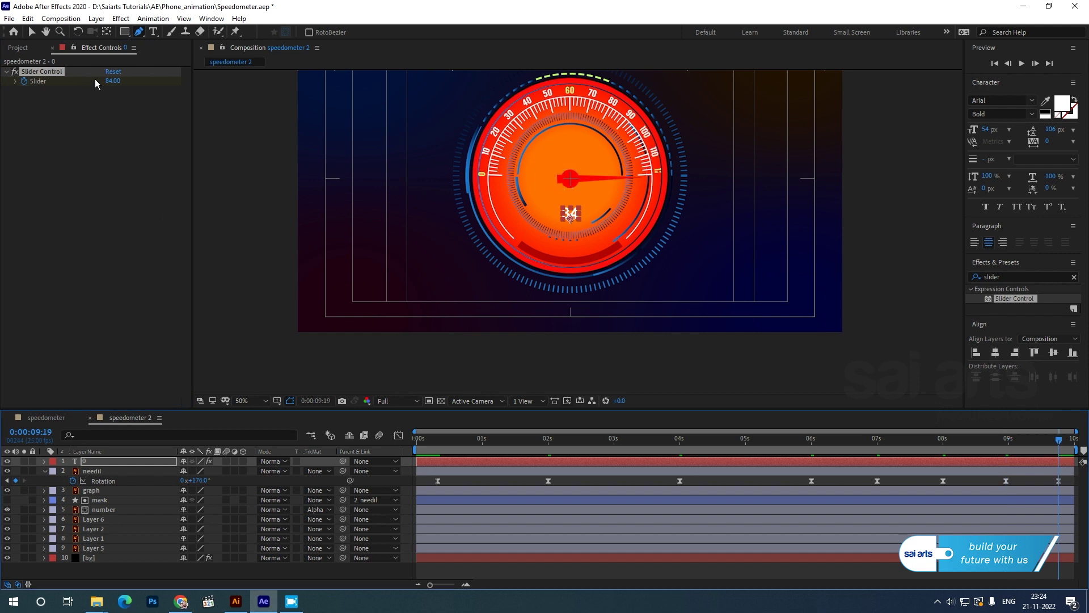
{"action": "left_click", "coordinate": [111, 80]}
{"action": "type", "text": "120"}
{"action": "key", "text": "Return"}
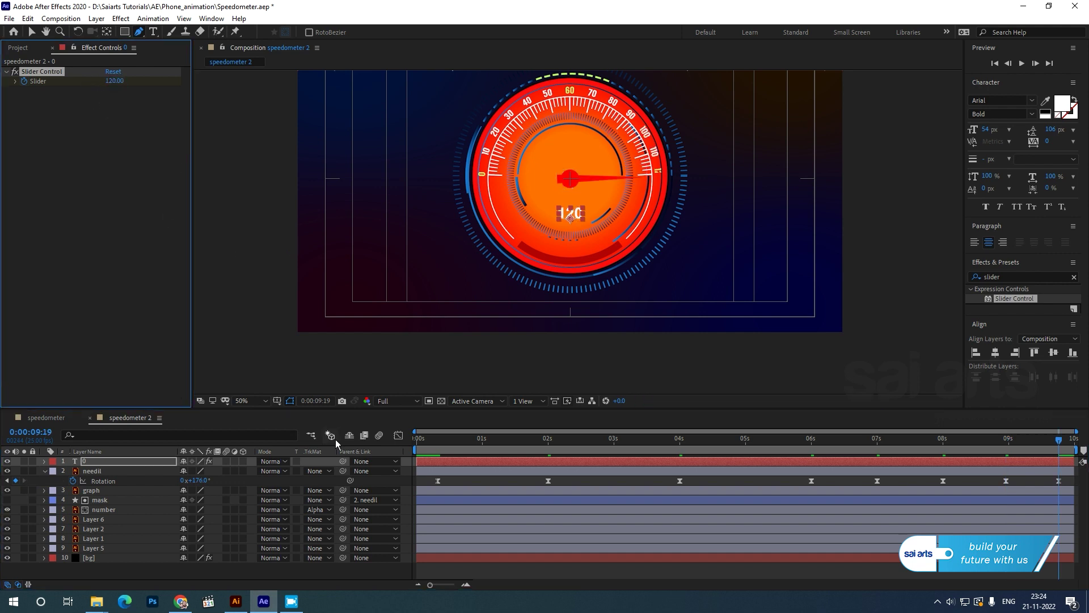
{"action": "left_click", "coordinate": [86, 481]}
{"action": "left_click", "coordinate": [94, 472]}
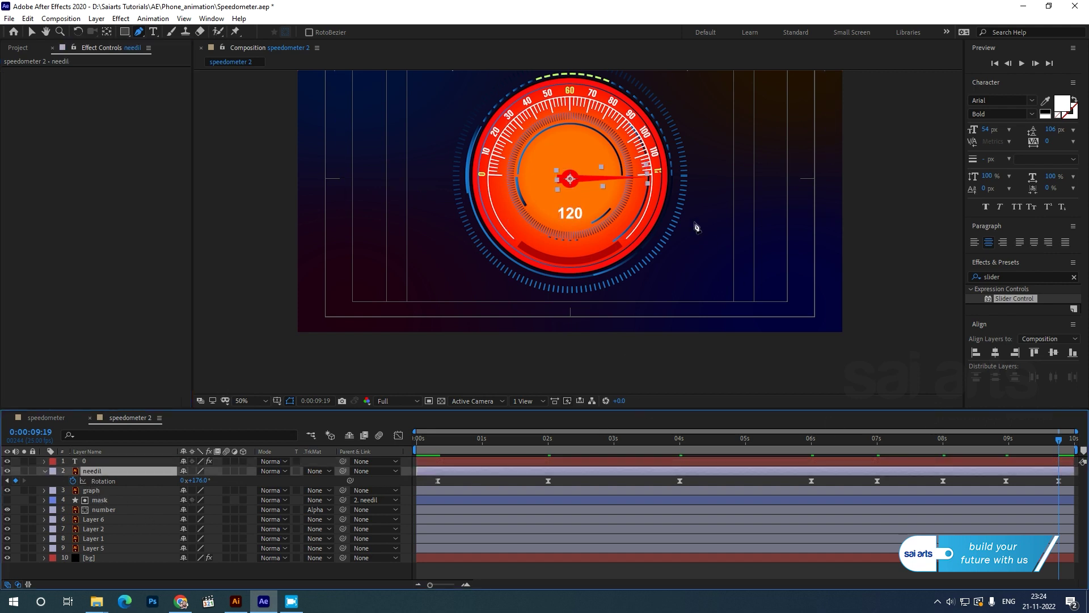
Set the needle's Rotation to 180° at 9:19 and 165° at 8:00.
{"action": "left_click", "coordinate": [200, 480]}
{"action": "type", "text": "180"}
{"action": "key", "text": "Return"}
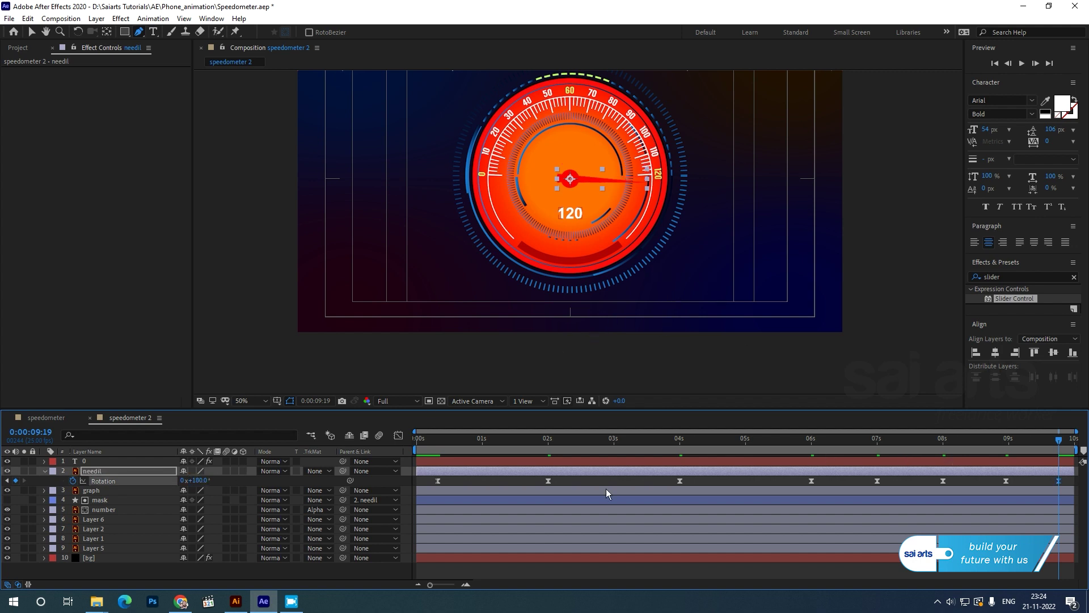
{"action": "left_click", "coordinate": [6, 480]}
{"action": "left_click", "coordinate": [7, 480]}
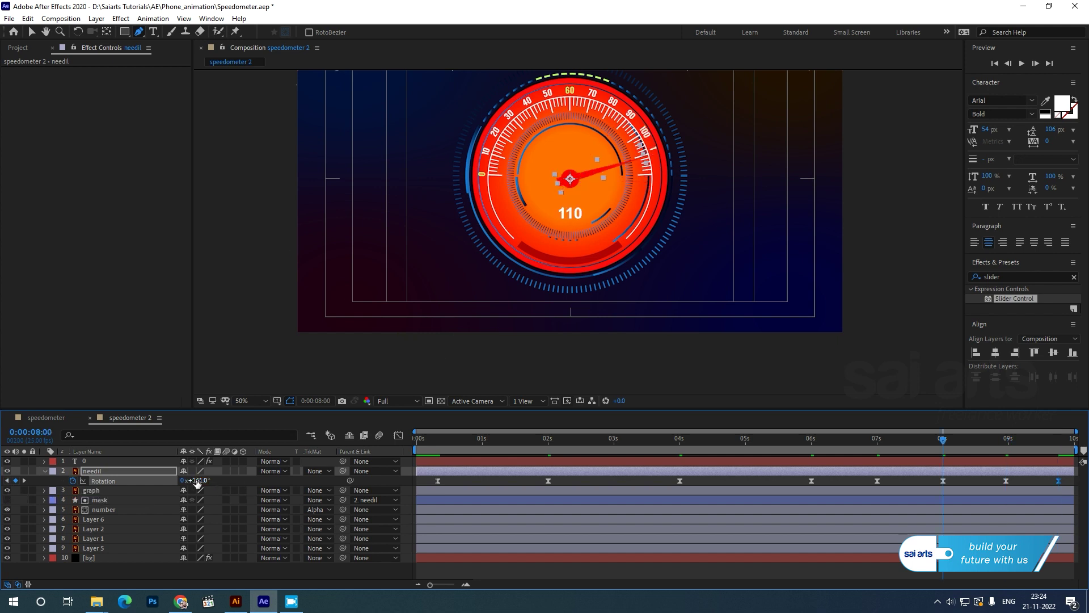
{"action": "double_click", "coordinate": [198, 509]}
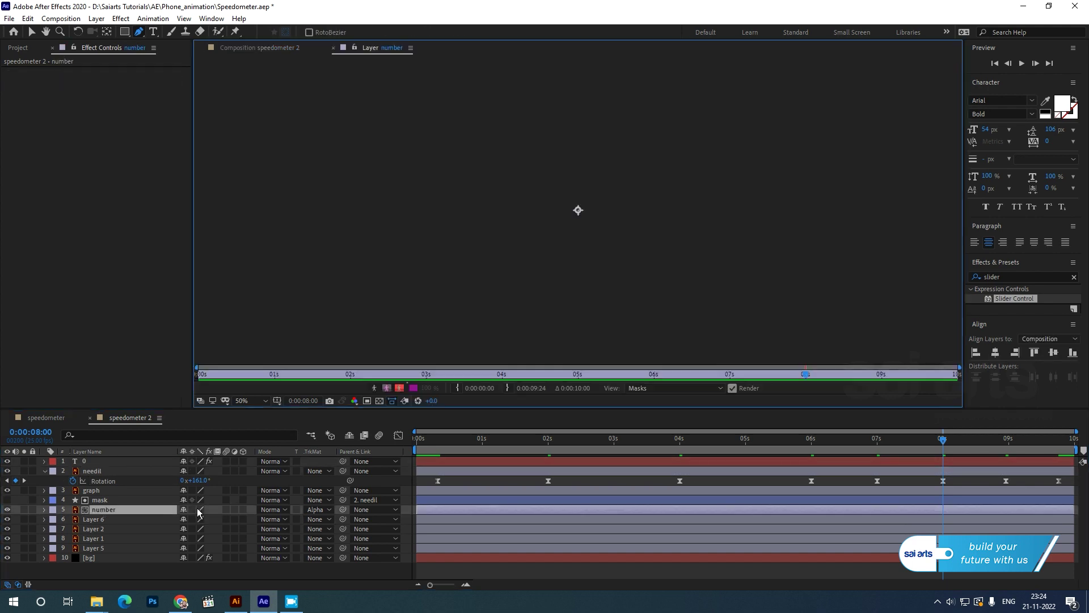
{"action": "left_click", "coordinate": [267, 47]}
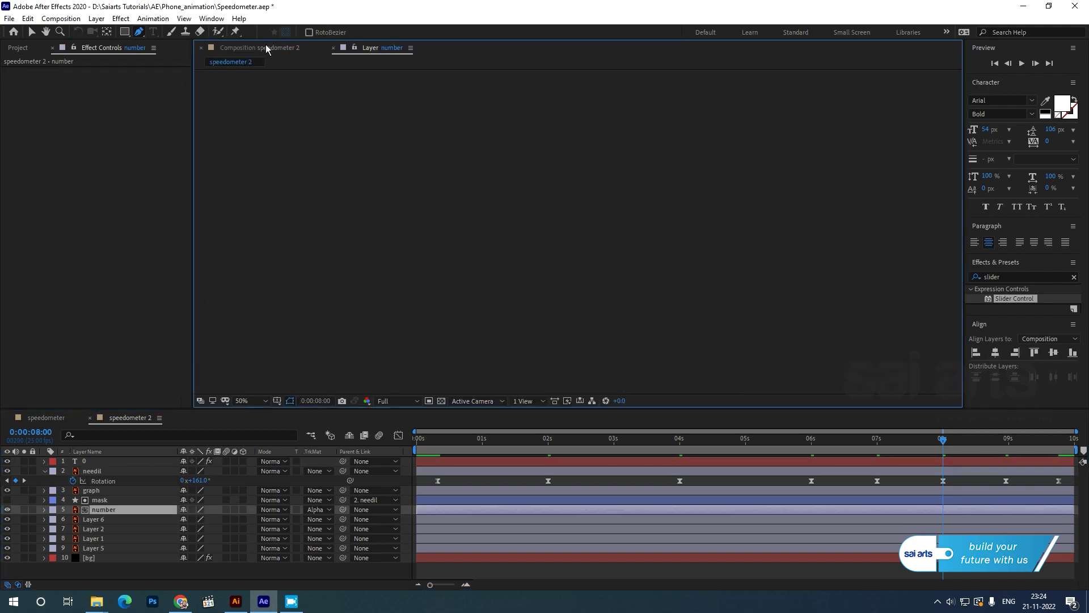
{"action": "left_click", "coordinate": [198, 481]}
{"action": "type", "text": "165"}
{"action": "key", "text": "Return"}
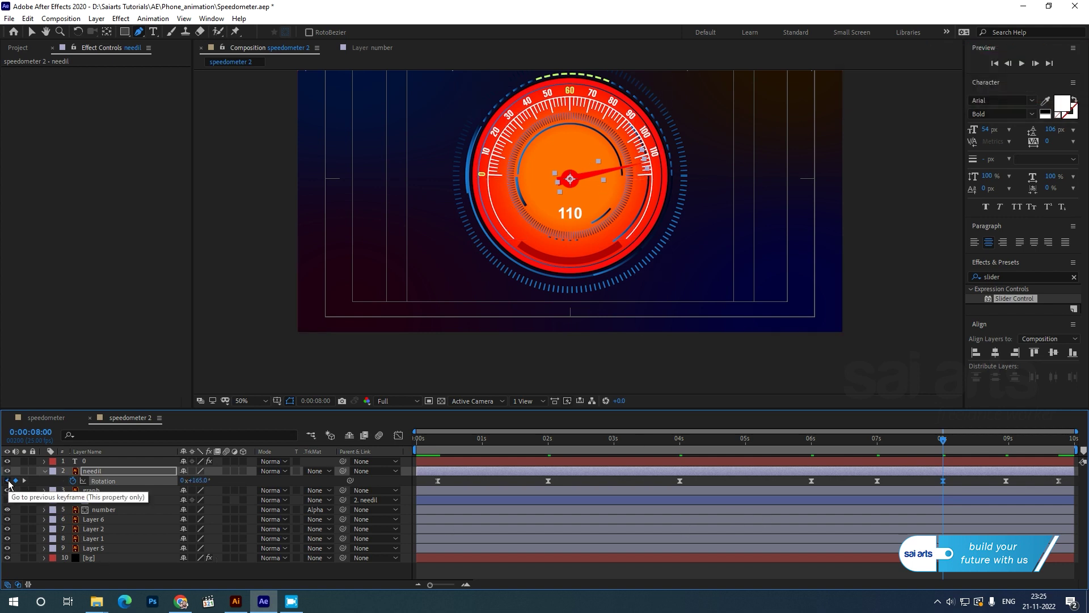
Change the 7-second Rotation keyframe to 50°.
{"action": "left_click", "coordinate": [8, 481]}
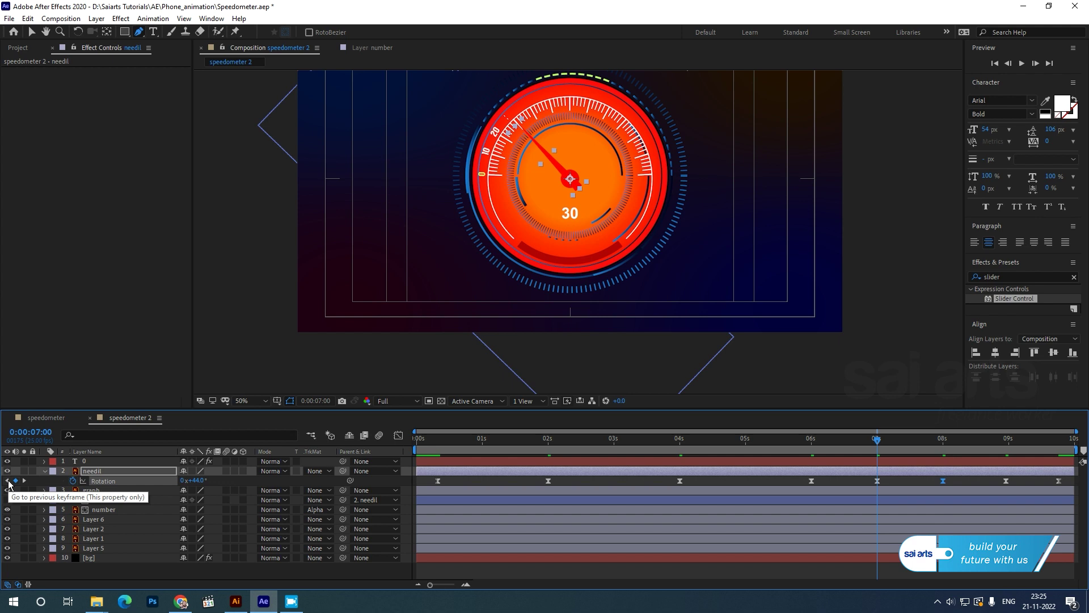
{"action": "left_click", "coordinate": [195, 480]}
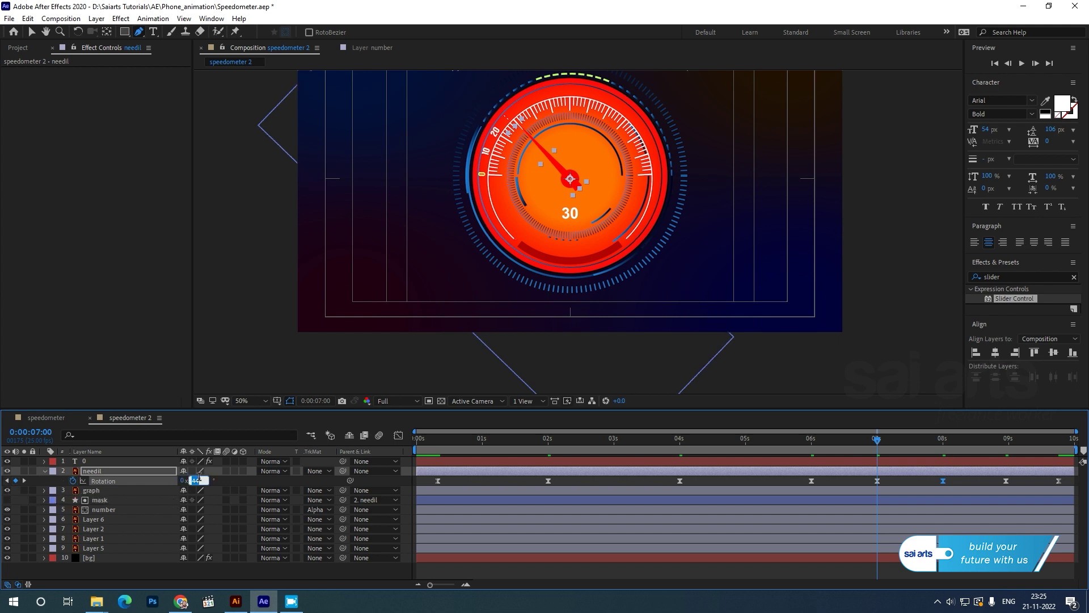
{"action": "type", "text": "46"}
{"action": "key", "text": "Return"}
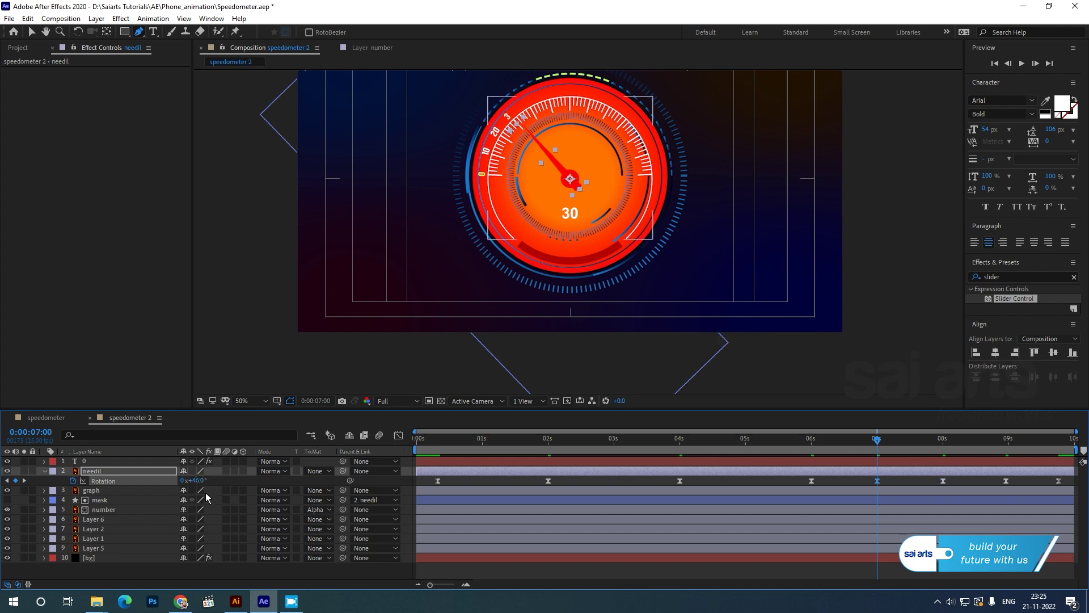
{"action": "left_click", "coordinate": [191, 481]}
{"action": "key", "text": "Return"}
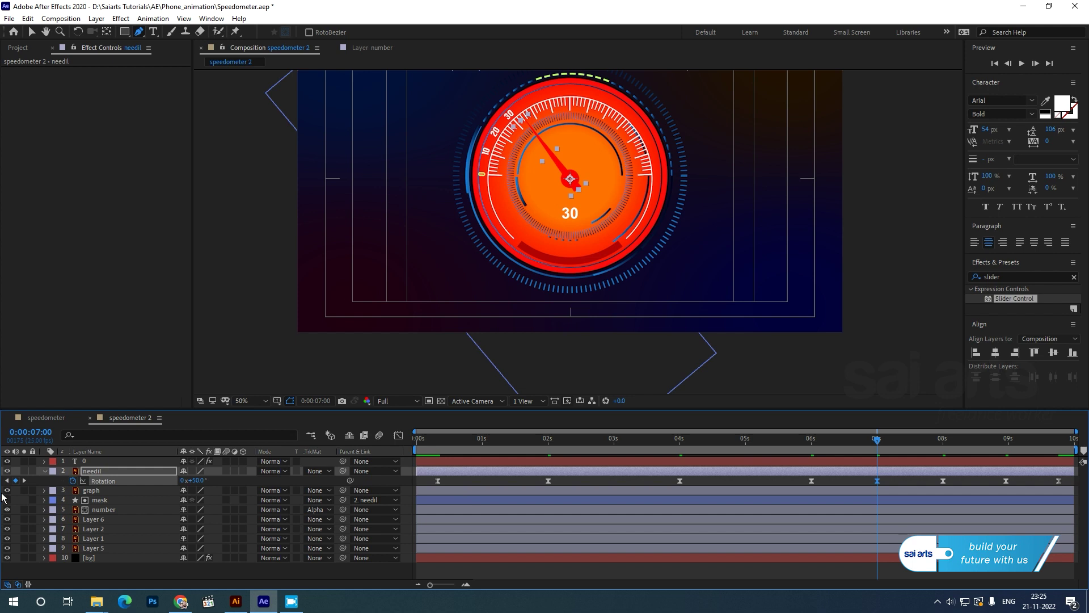
Set the 2-second Rotation keyframe to 65° and play the animation preview.
{"action": "left_click", "coordinate": [7, 481]}
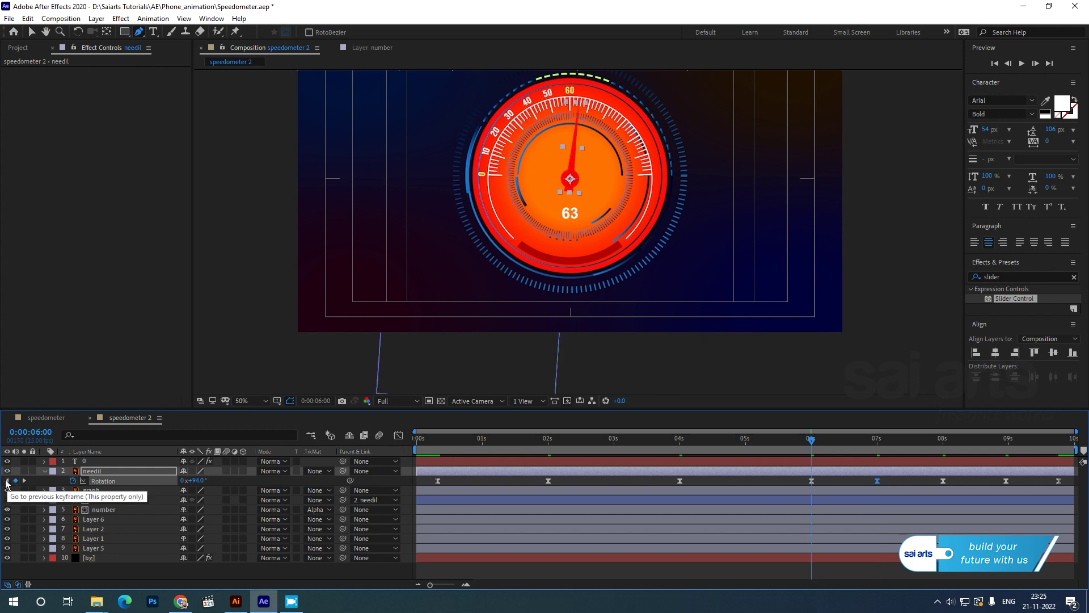
{"action": "left_click", "coordinate": [7, 481]}
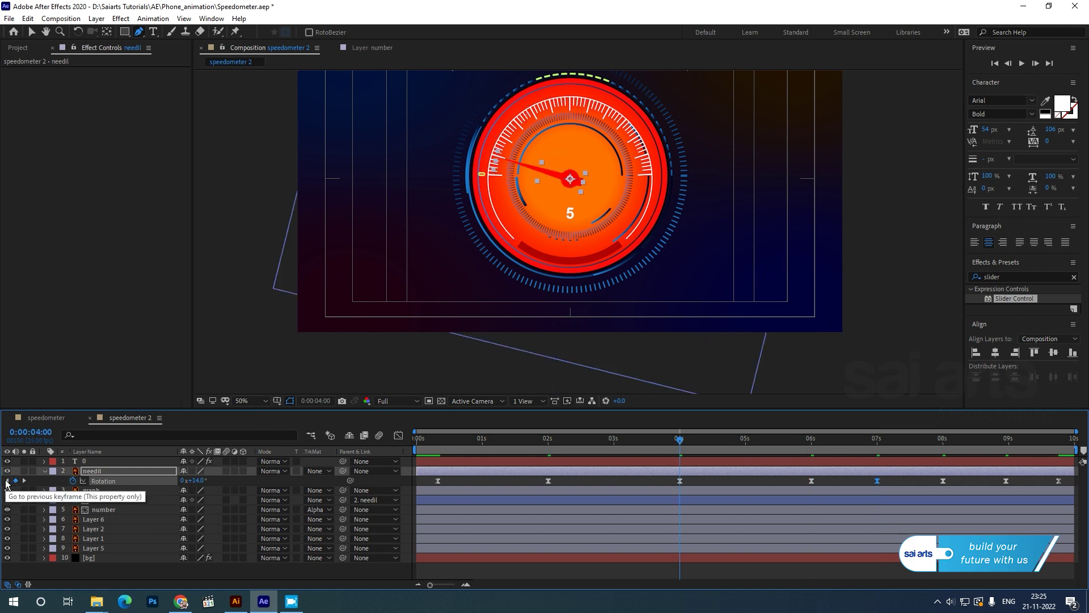
{"action": "left_click", "coordinate": [7, 482]}
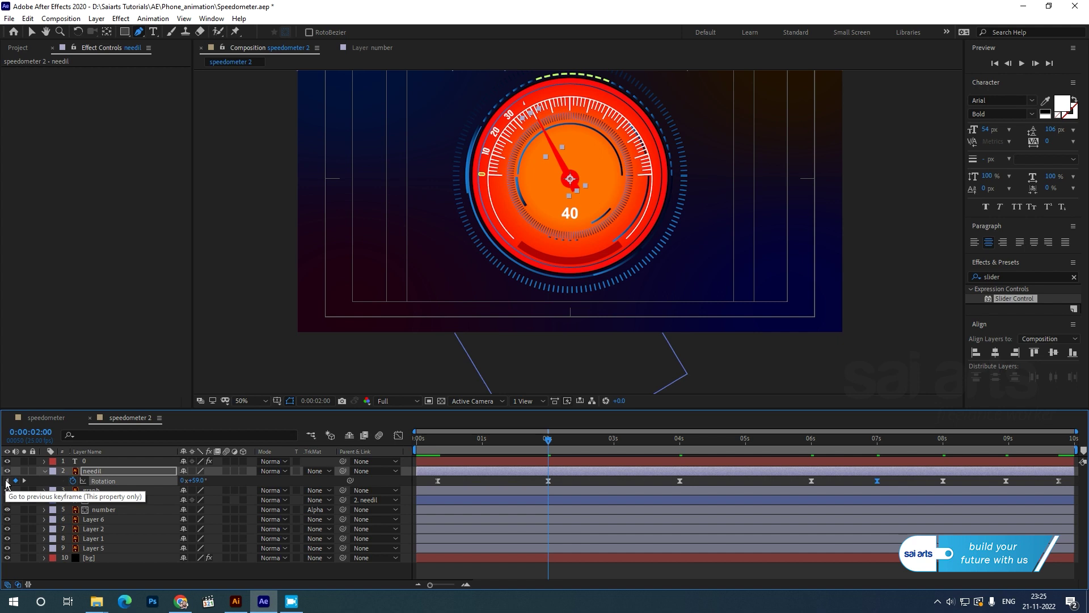
{"action": "left_click", "coordinate": [196, 480]}
{"action": "type", "text": "63"}
{"action": "key", "text": "Return"}
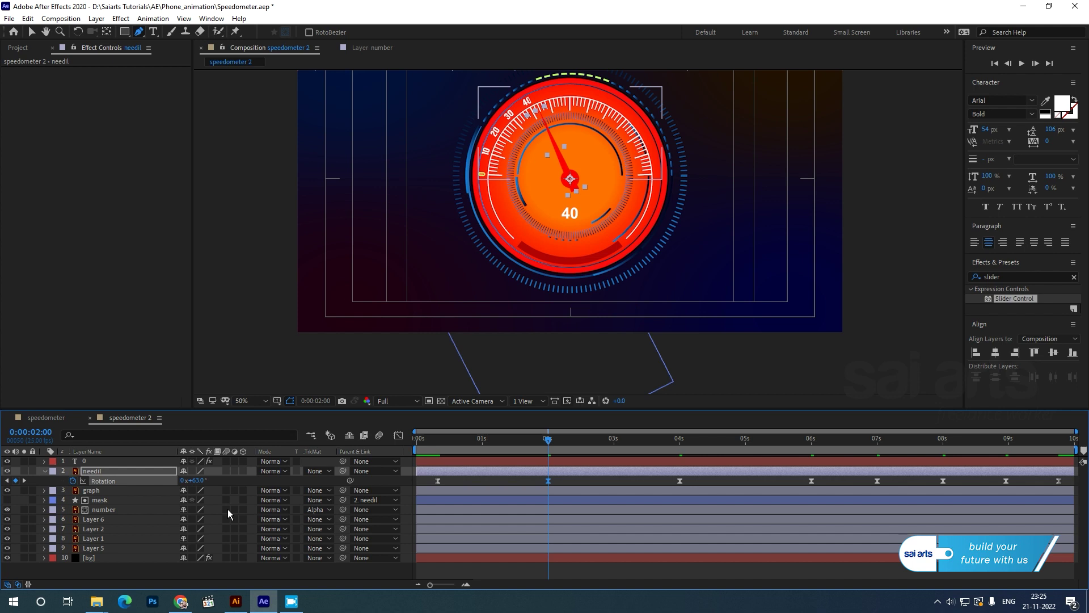
{"action": "left_click", "coordinate": [196, 480]}
{"action": "type", "text": "65"}
{"action": "key", "text": "Return"}
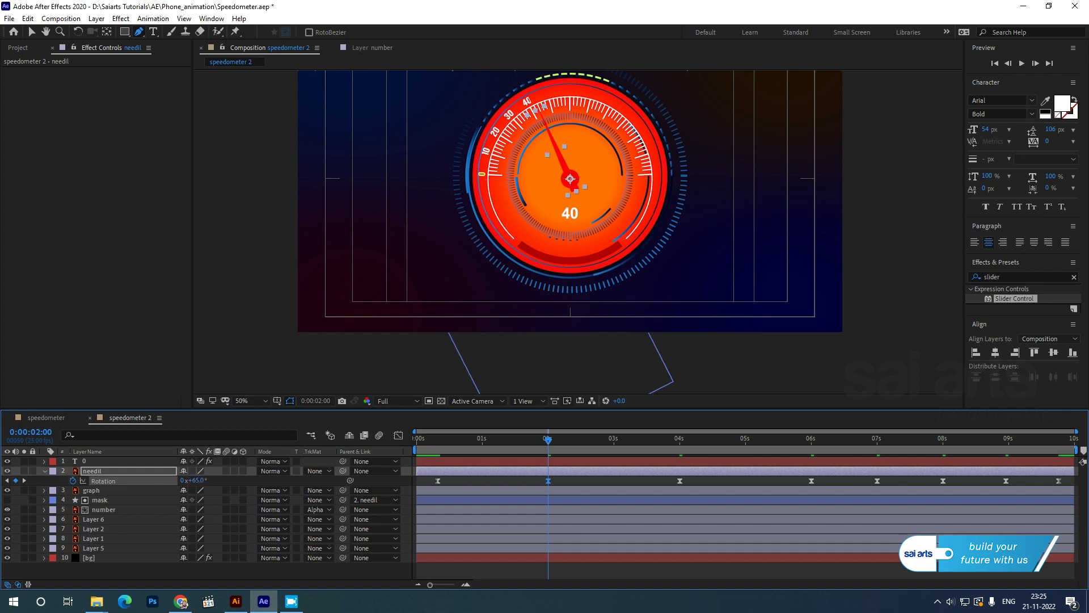
{"action": "key", "text": "space"}
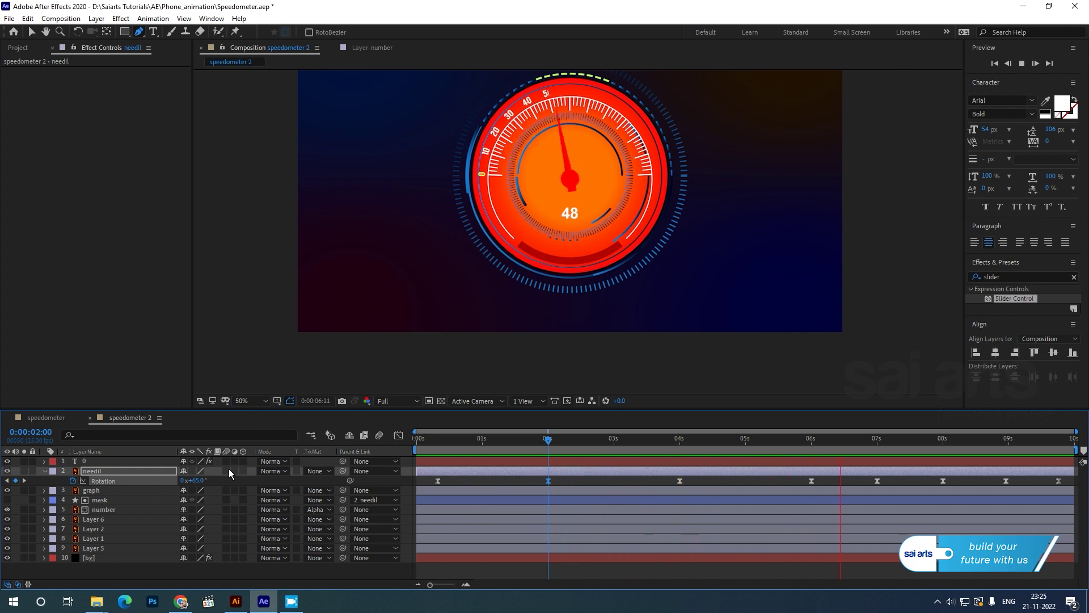
Stop the preview at 0:00:08:18 and fit the composition to the viewer (up to 100%).
{"action": "key", "text": "space"}
{"action": "left_click", "coordinate": [254, 402]}
{"action": "left_click", "coordinate": [256, 215]}
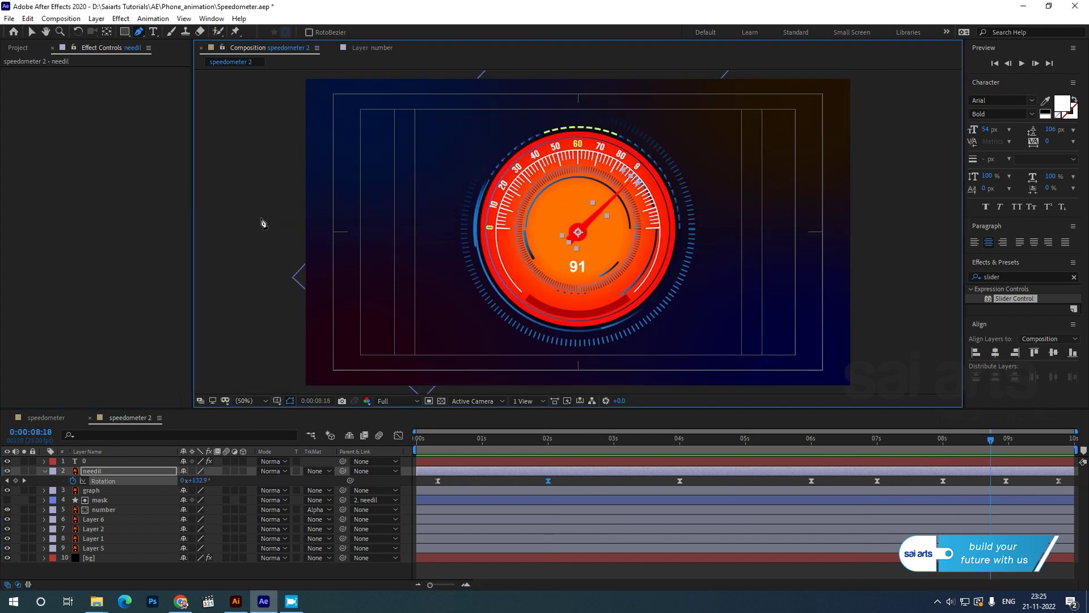